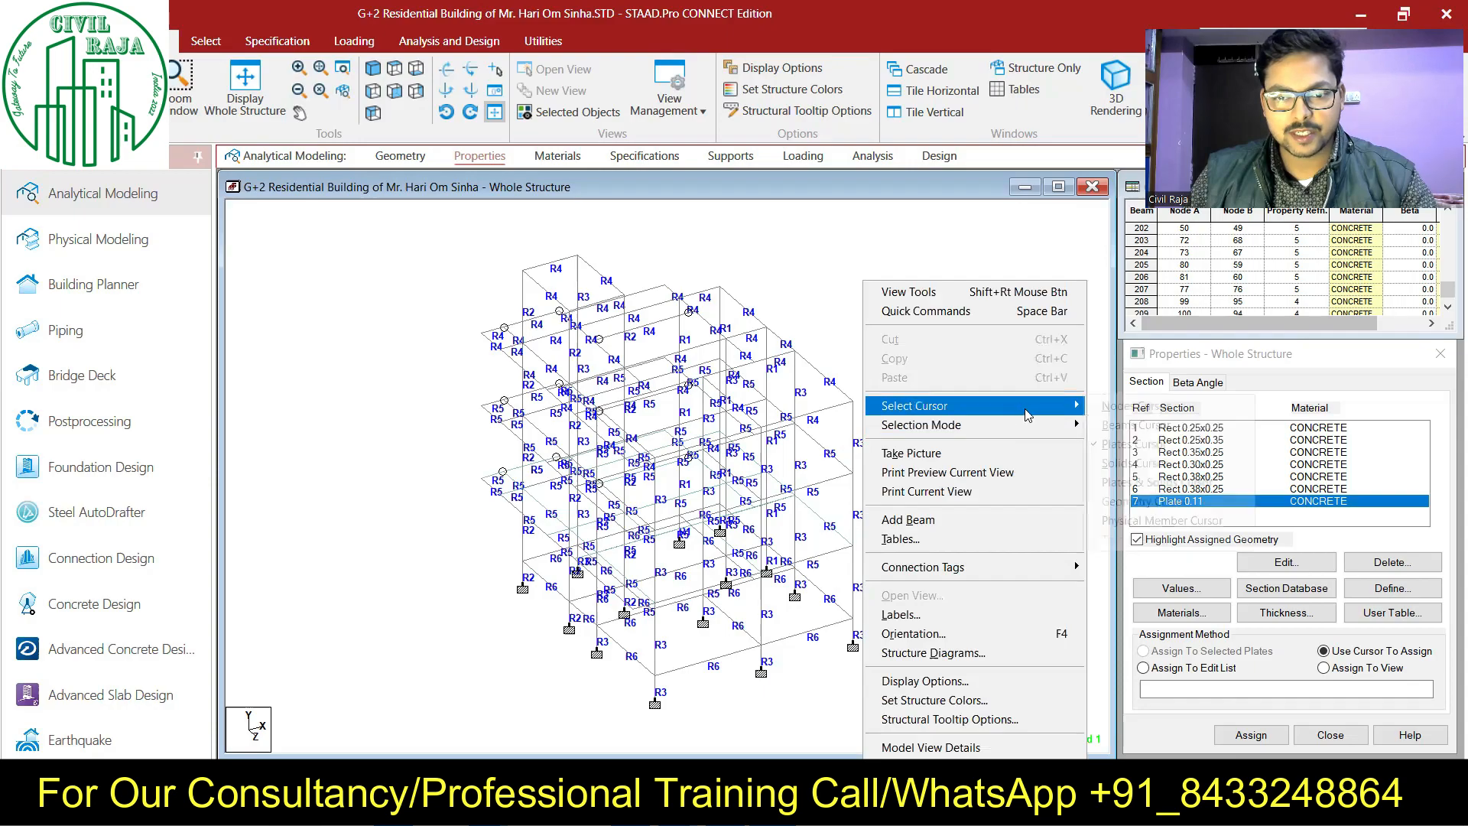
# Step: Examine the first-floor slab plates in a 3D rendering of the structure and close the rendered view
pyautogui.click(1125, 445)
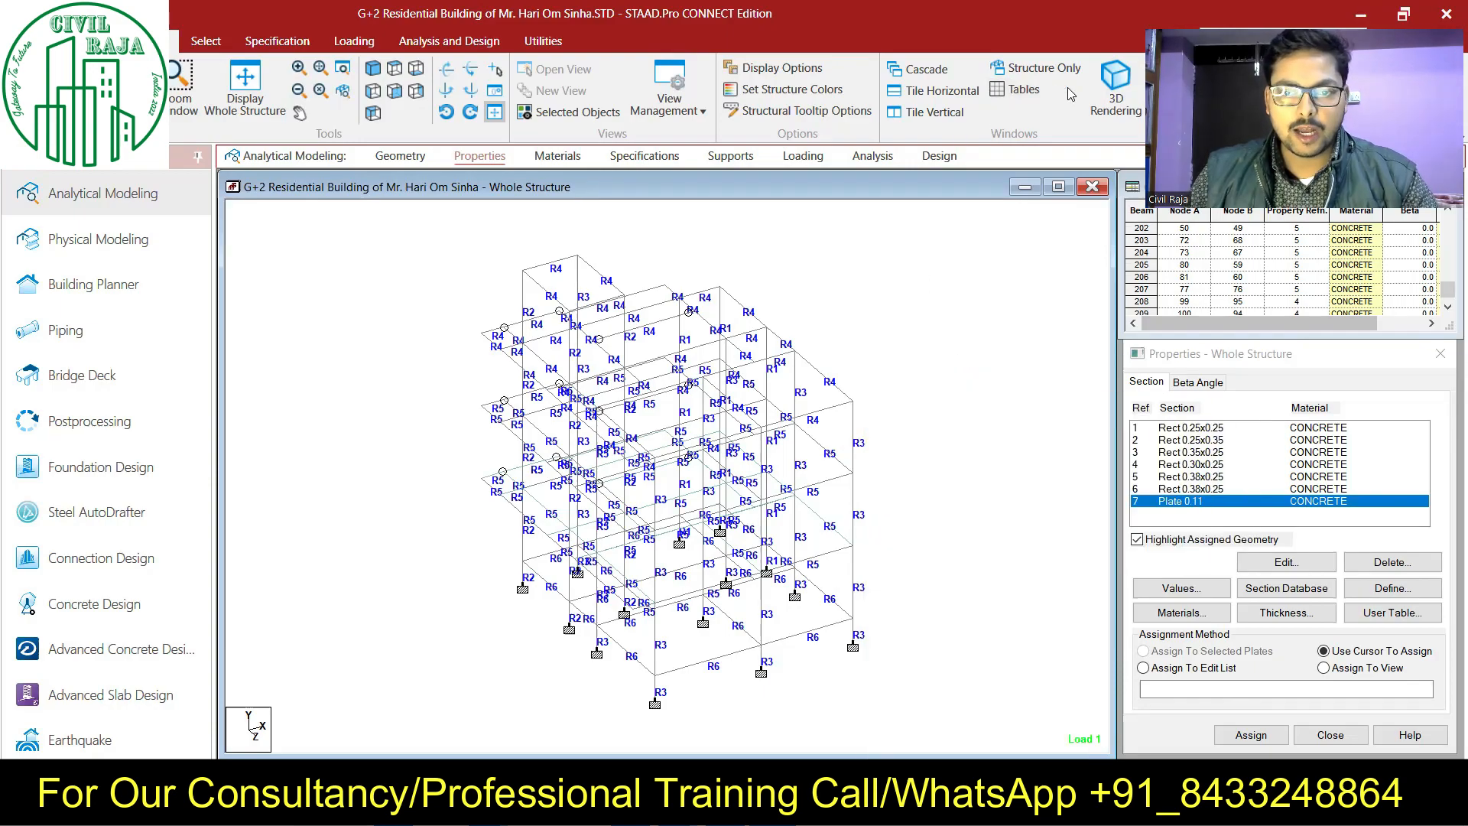
pyautogui.click(1103, 92)
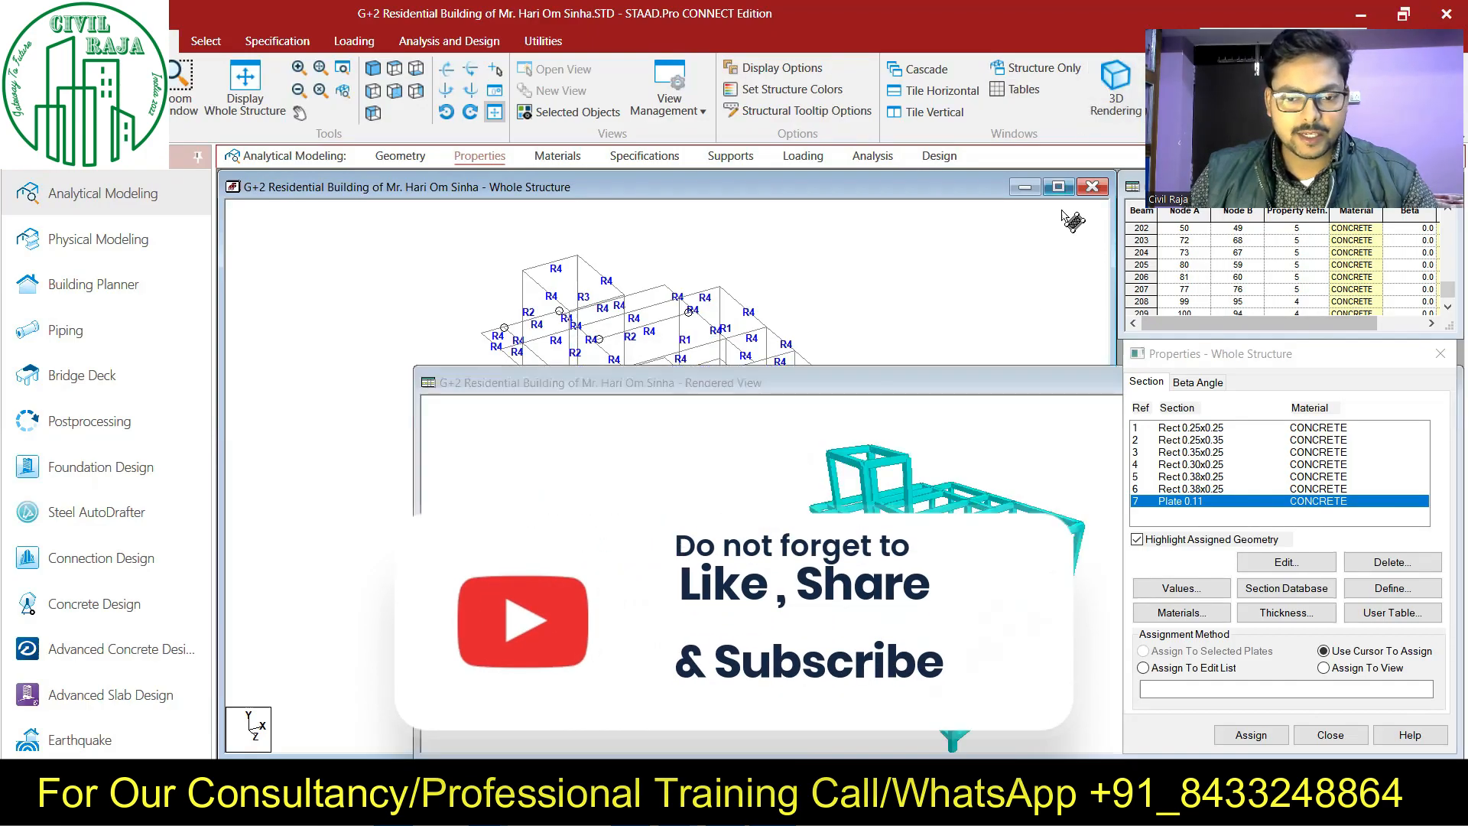
pyautogui.moveTo(865, 380); pyautogui.dragTo(644, 272)
pyautogui.moveTo(613, 485); pyautogui.dragTo(634, 523)
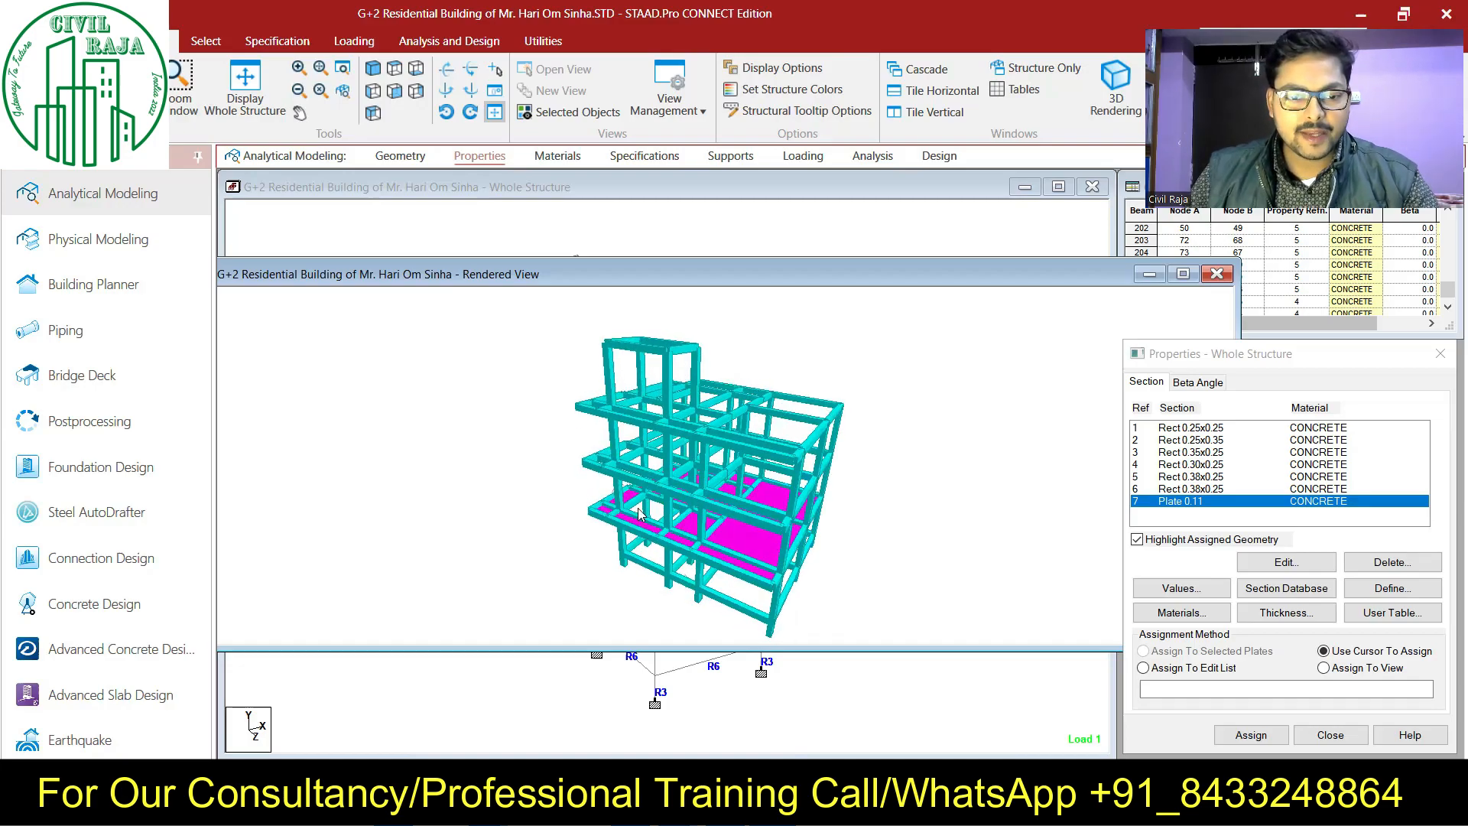
pyautogui.scroll(4, 620, 511)
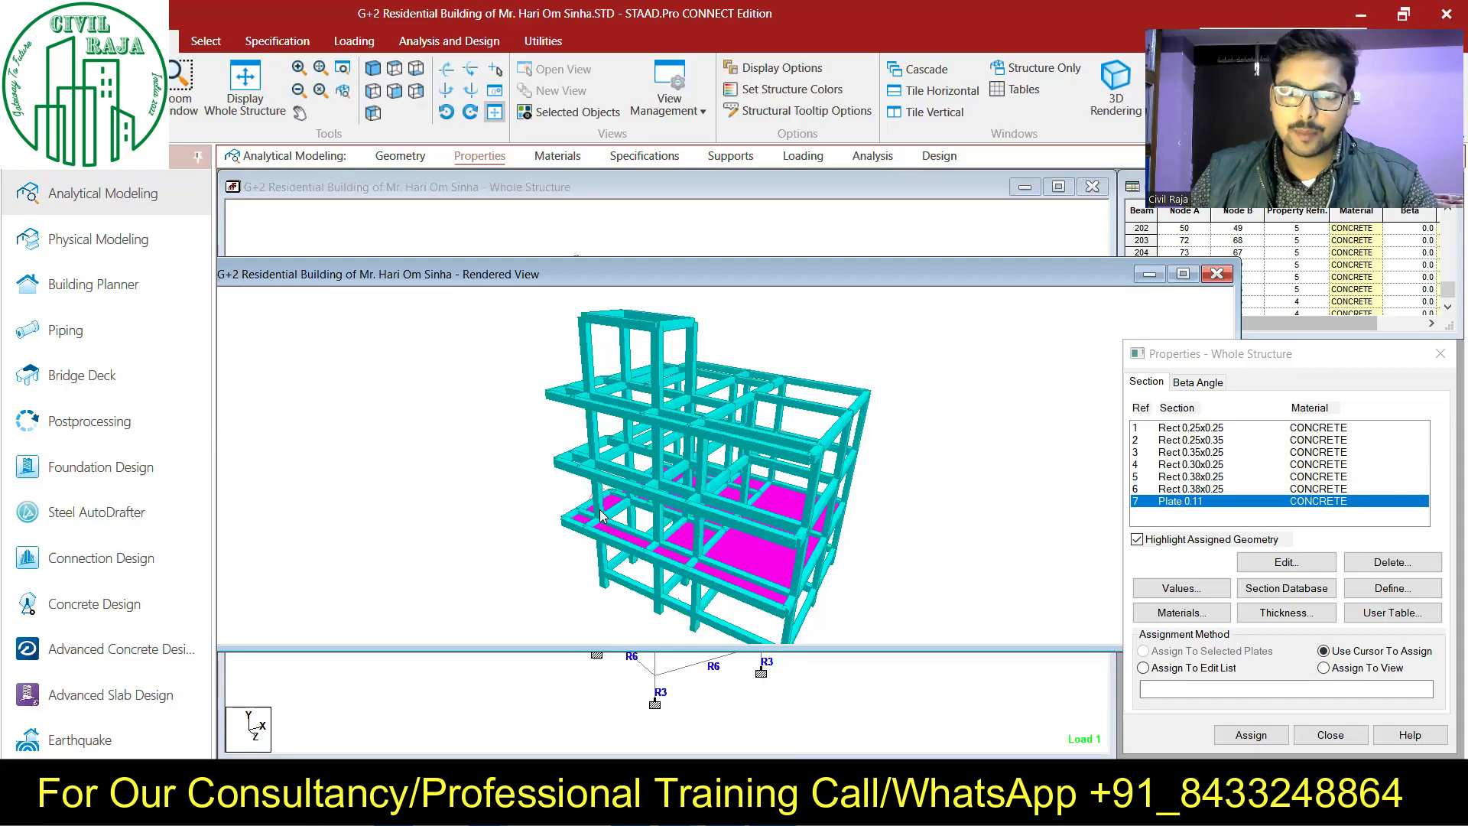
pyautogui.click(1216, 274)
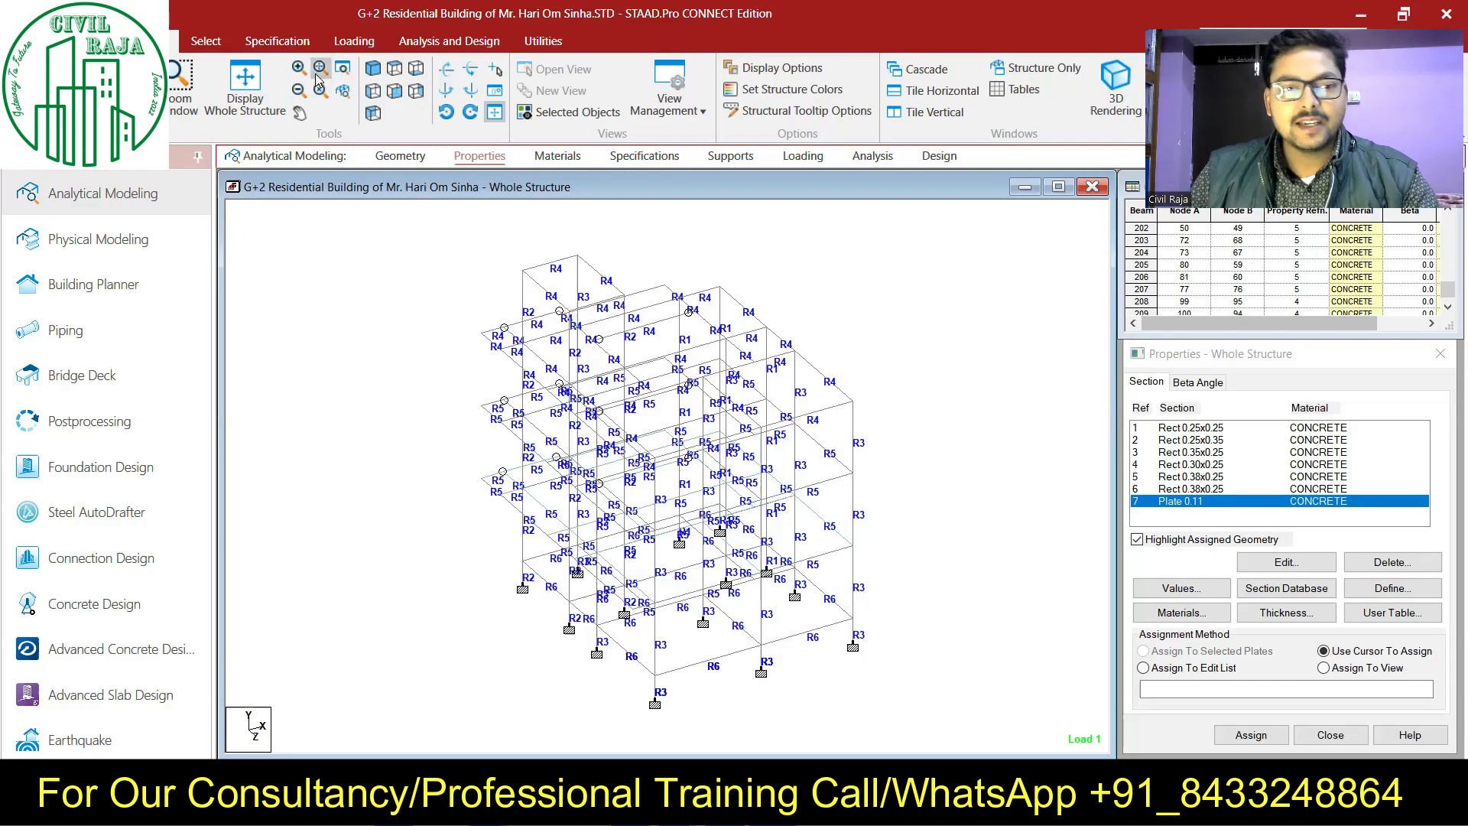
# Step: Isolate the second-floor beams, selecting them in front view with the Beams Cursor, and show only them in plan
pyautogui.click(394, 92)
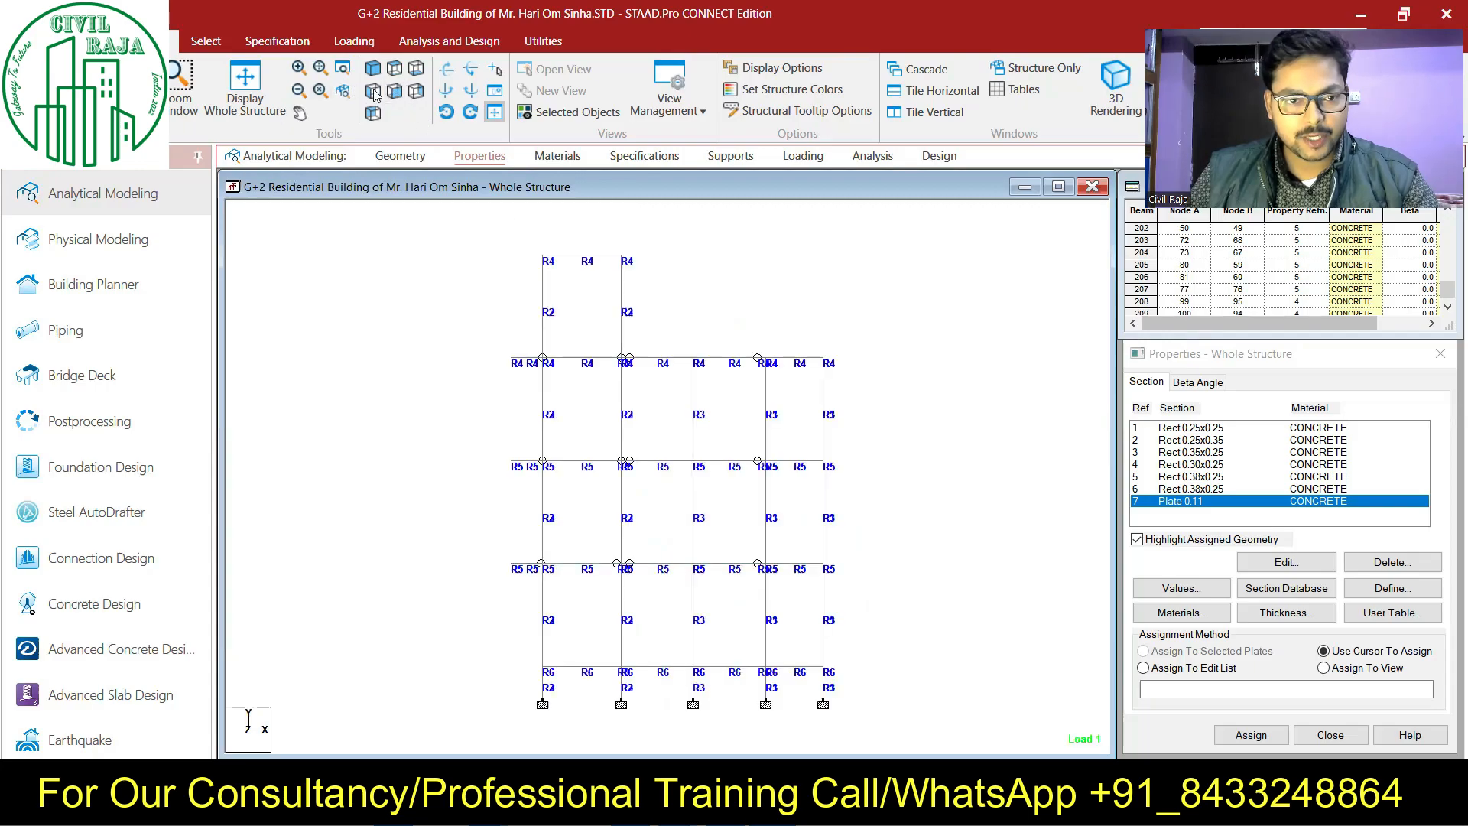
pyautogui.rightClick(455, 414)
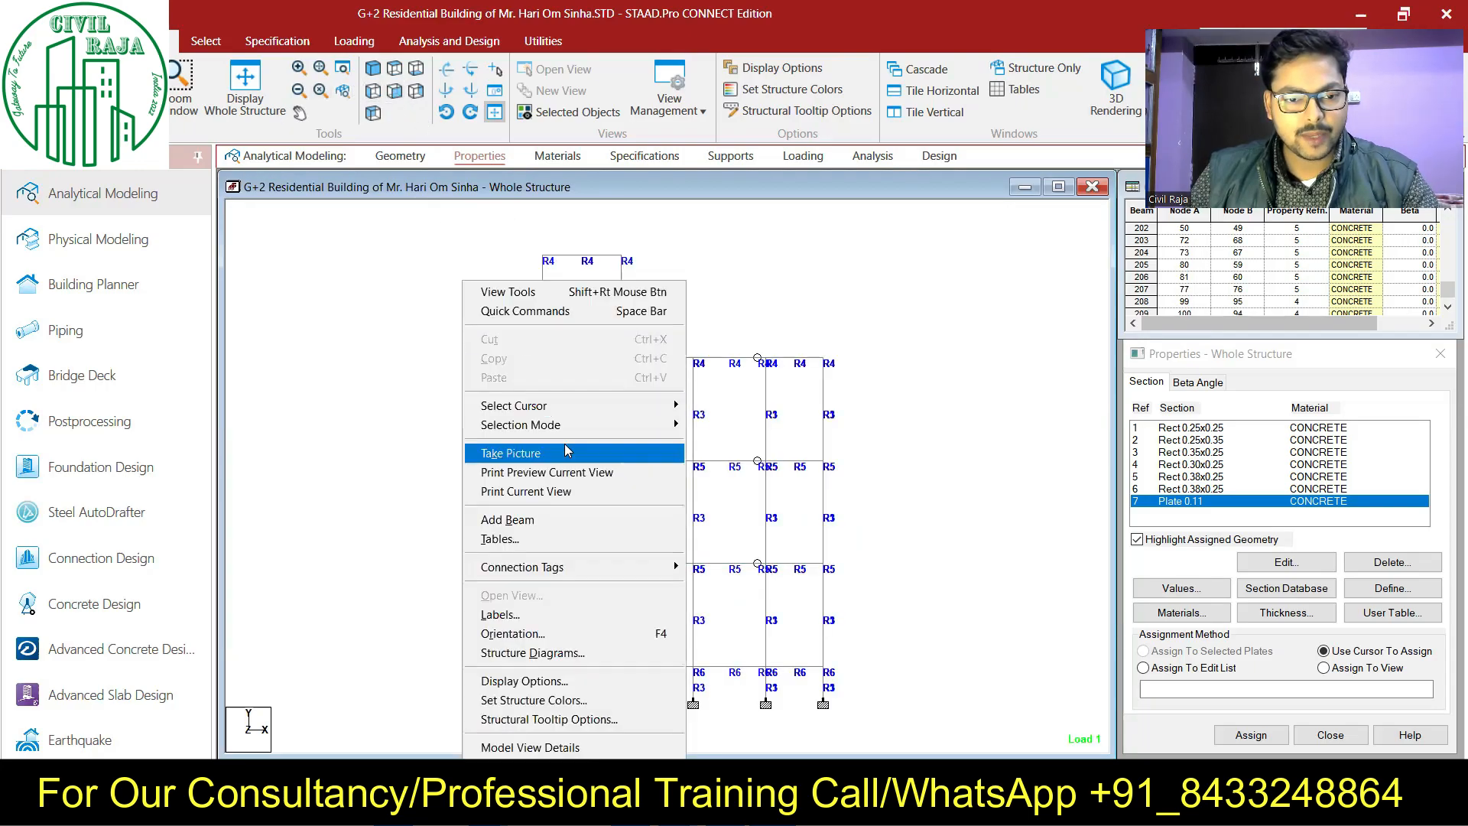
pyautogui.moveTo(619, 414)
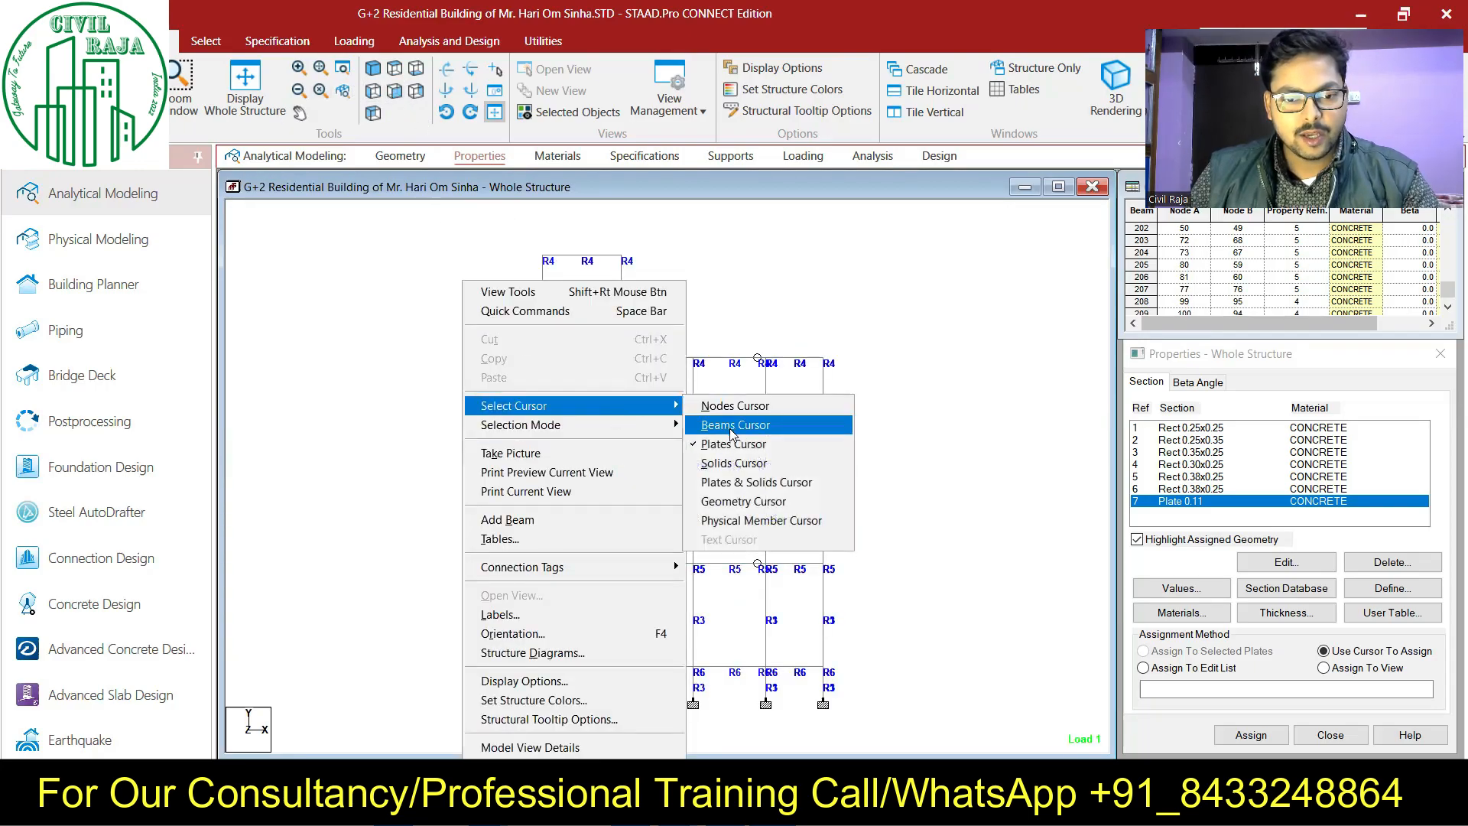
pyautogui.click(730, 425)
pyautogui.moveTo(420, 439); pyautogui.dragTo(883, 496)
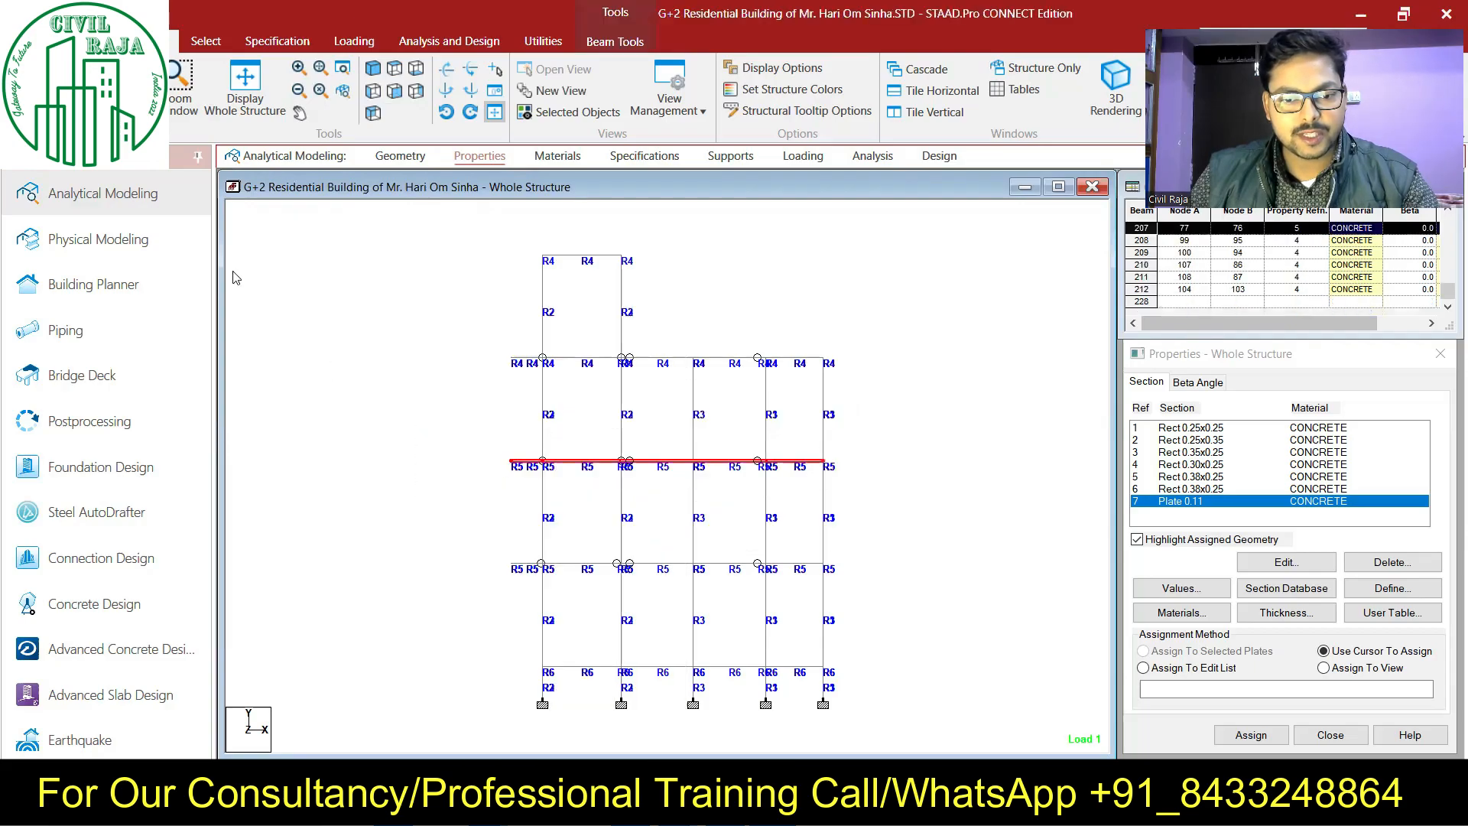
pyautogui.click(402, 71)
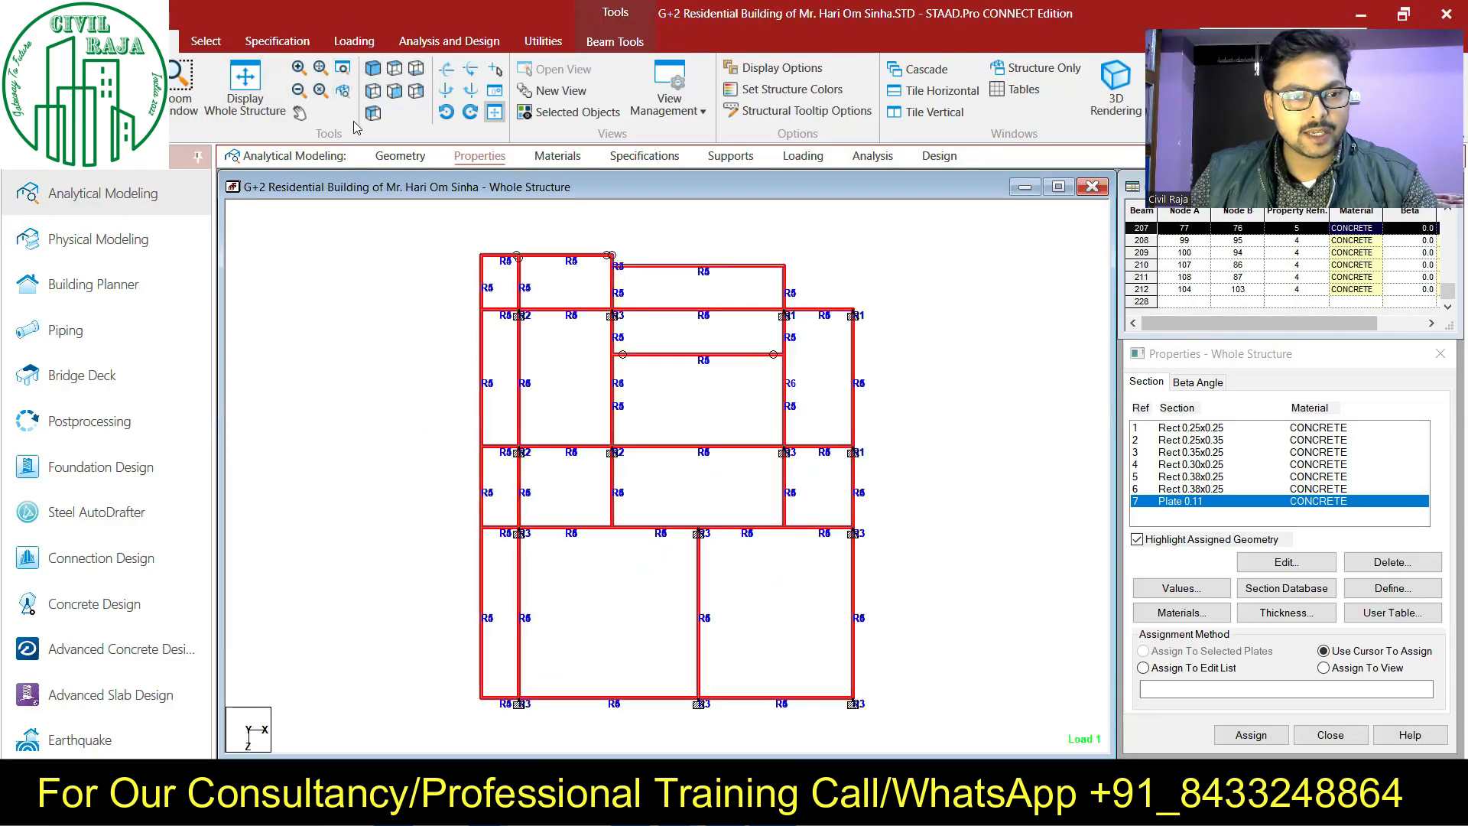
pyautogui.click(570, 111)
pyautogui.click(960, 329)
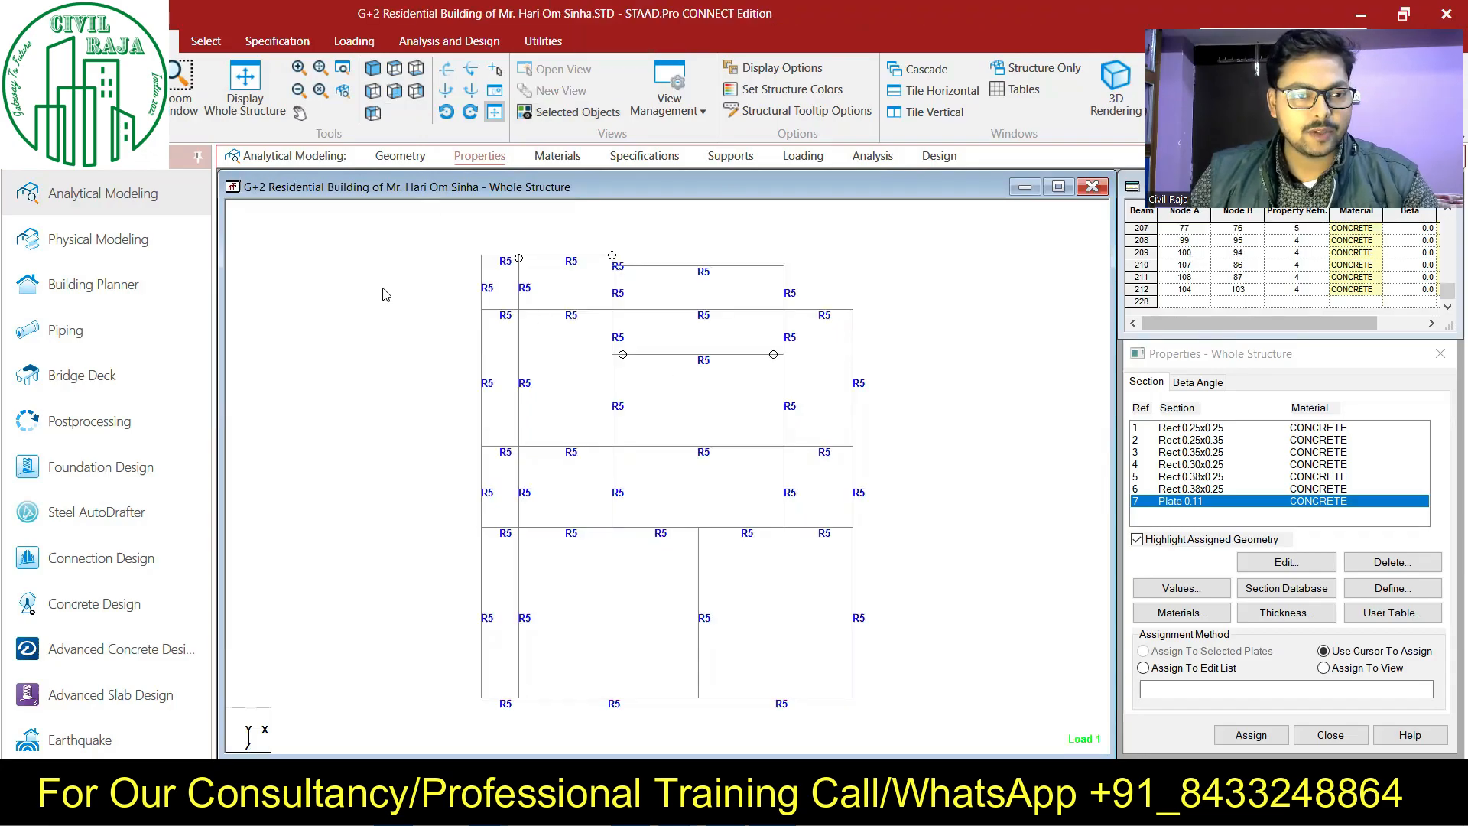
# Step: Add four-noded plates to the two bays at the plan's top-left corner
pyautogui.click(87, 41)
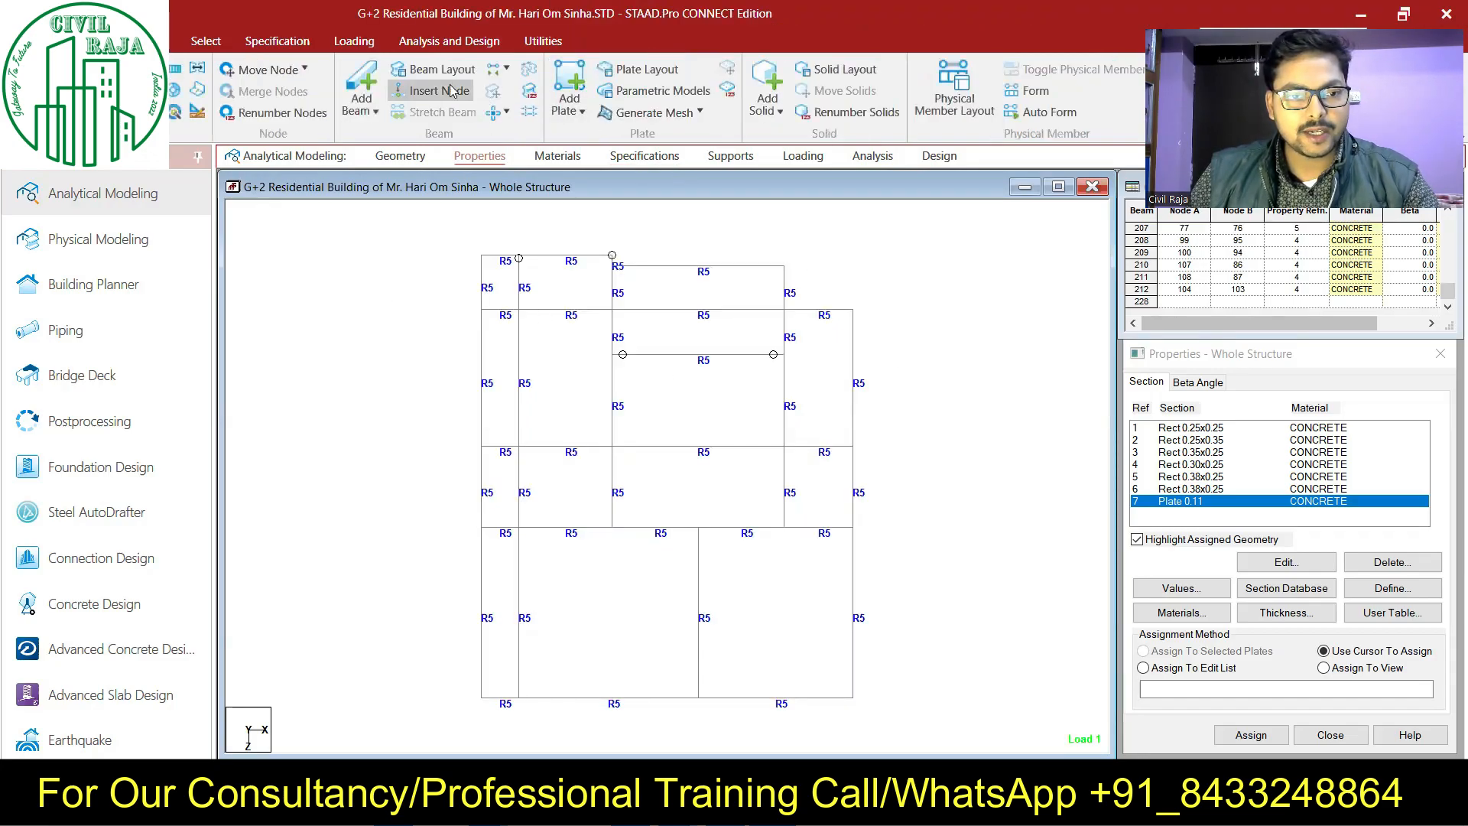
pyautogui.click(569, 85)
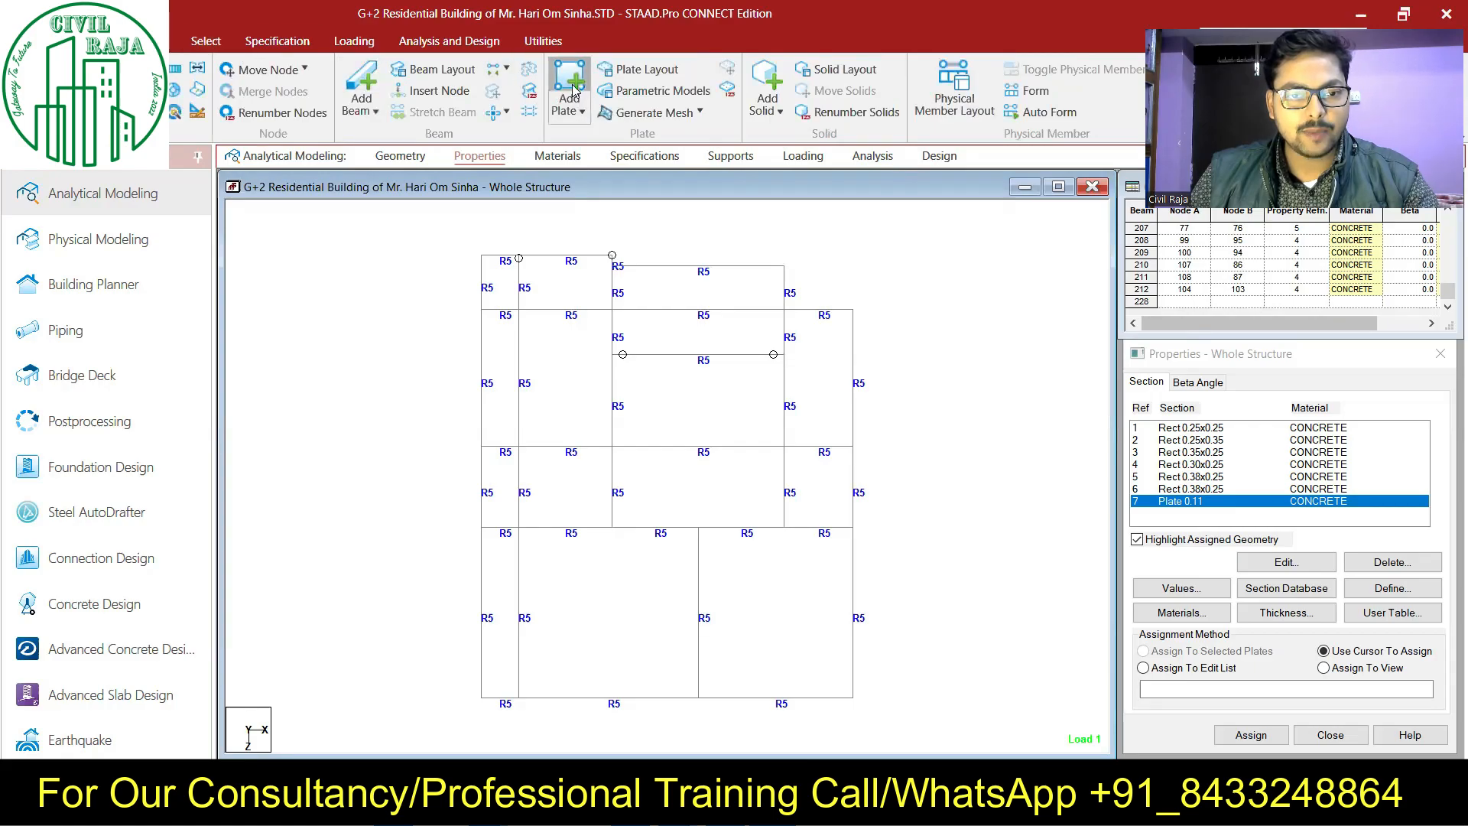
pyautogui.click(482, 256)
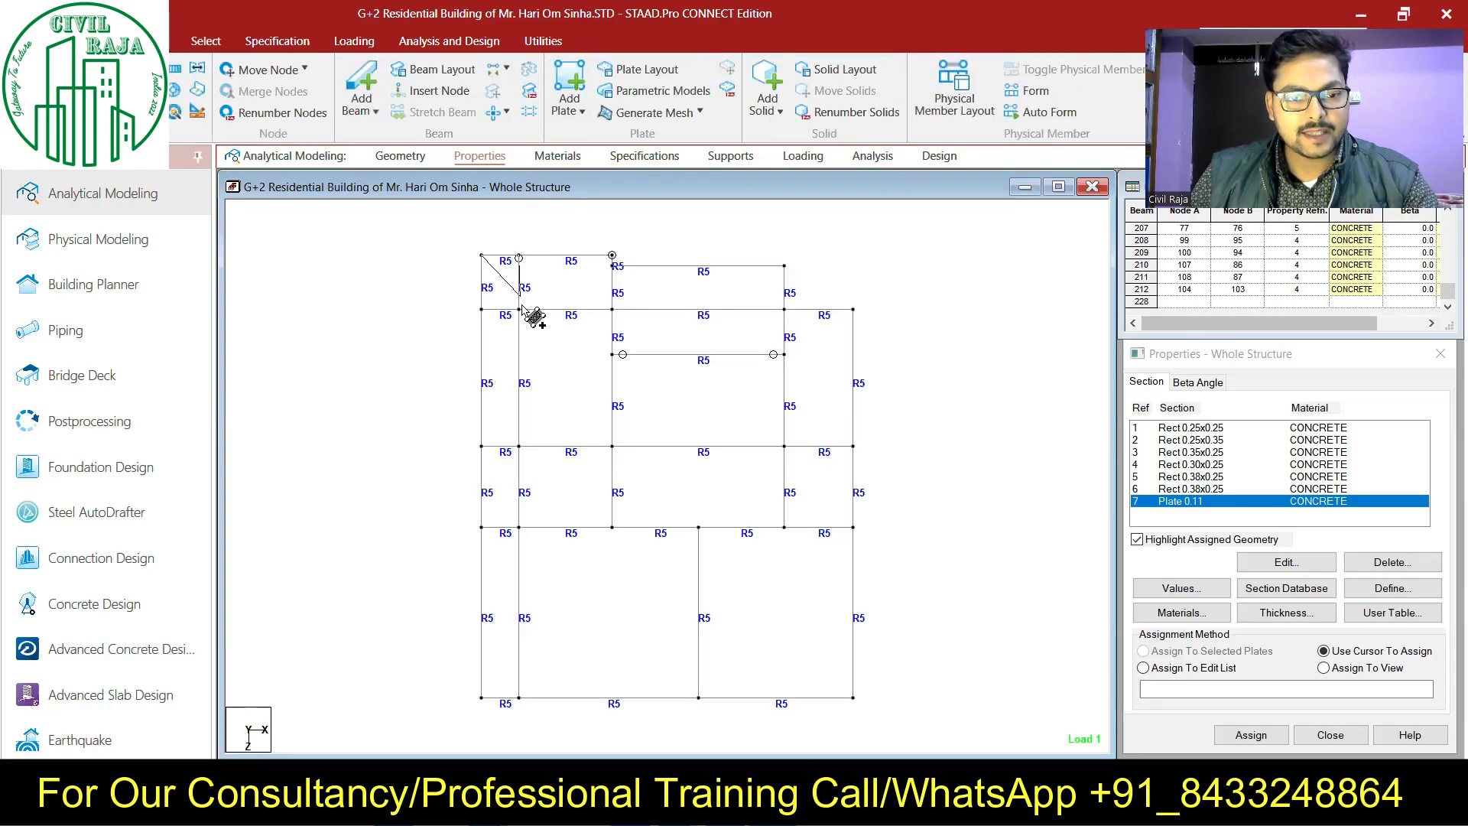
pyautogui.click(480, 308)
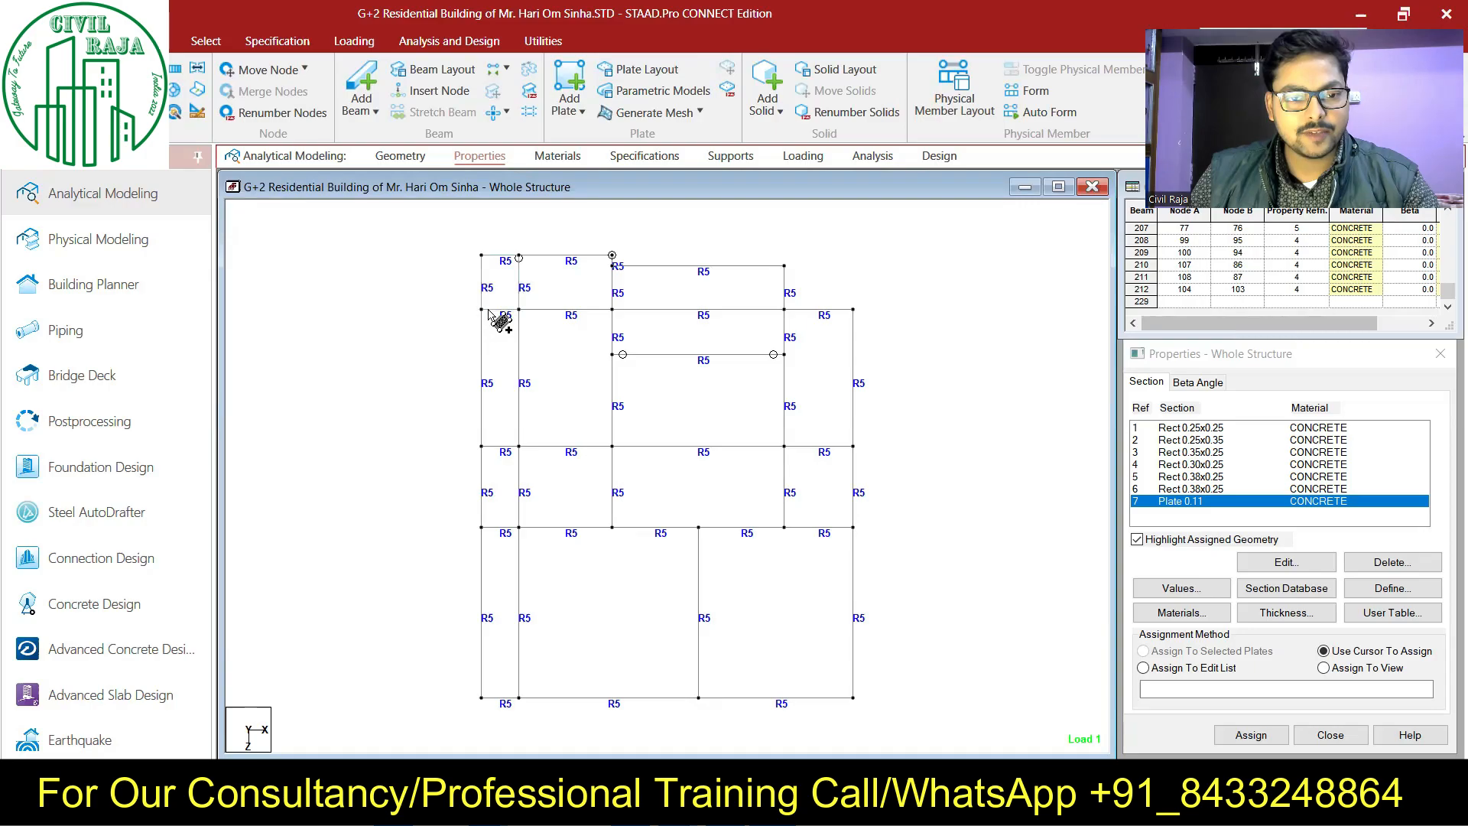
pyautogui.click(518, 255)
pyautogui.click(612, 256)
pyautogui.click(611, 309)
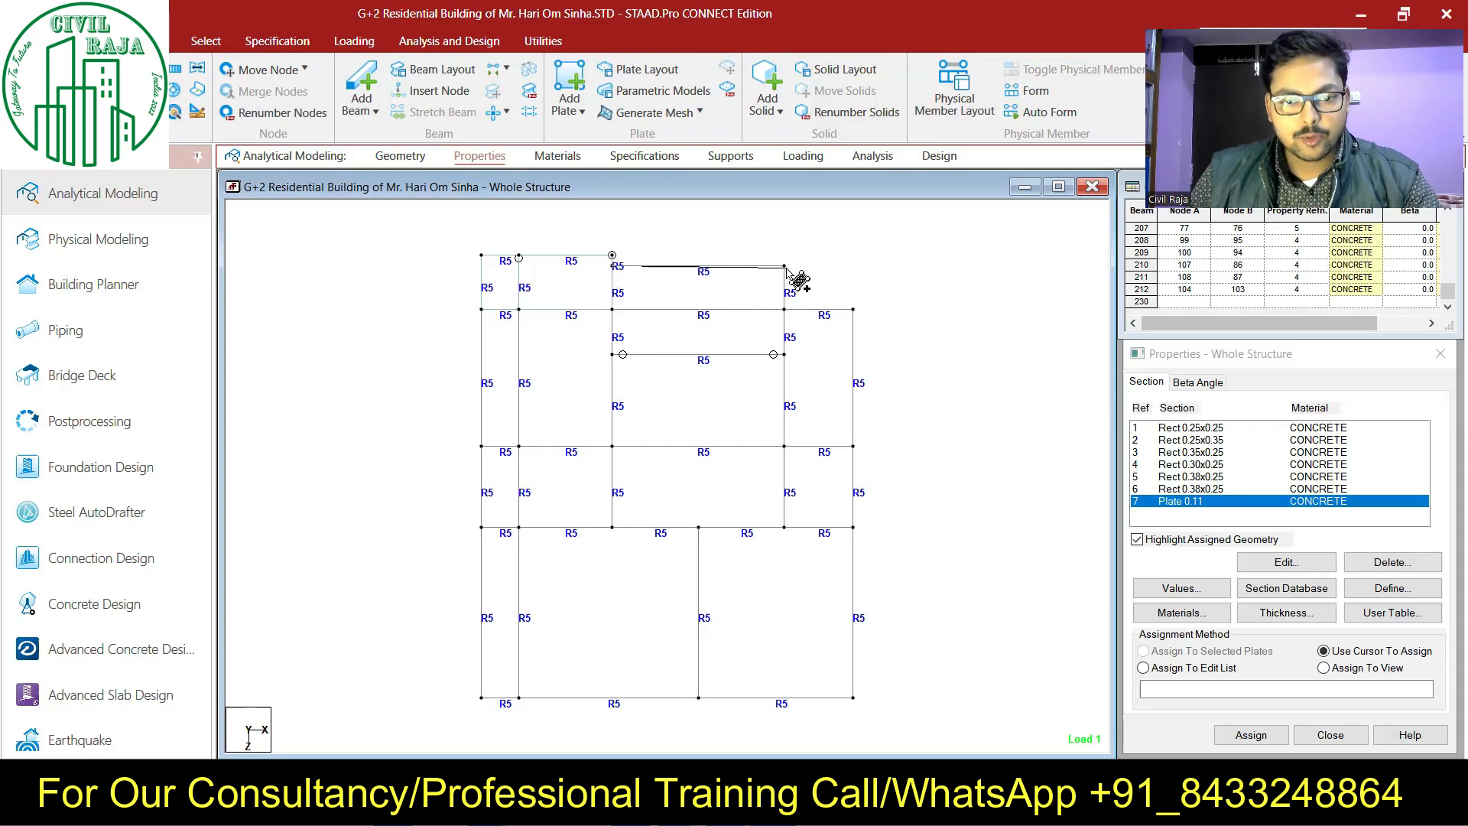
# Step: Add plates to the topmost central bay and to the narrow central bay directly below it
pyautogui.click(783, 265)
pyautogui.click(784, 309)
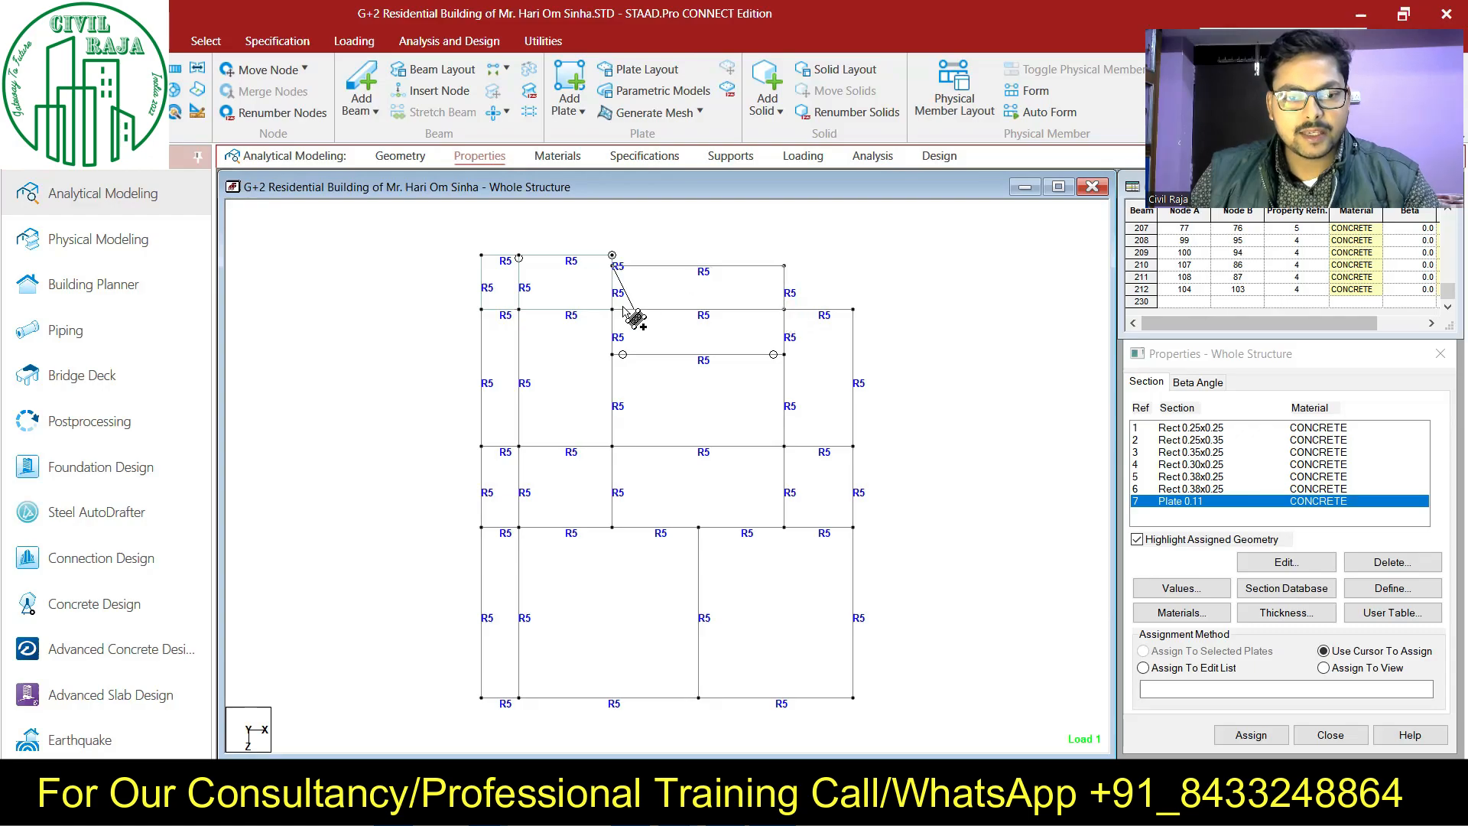
pyautogui.click(611, 308)
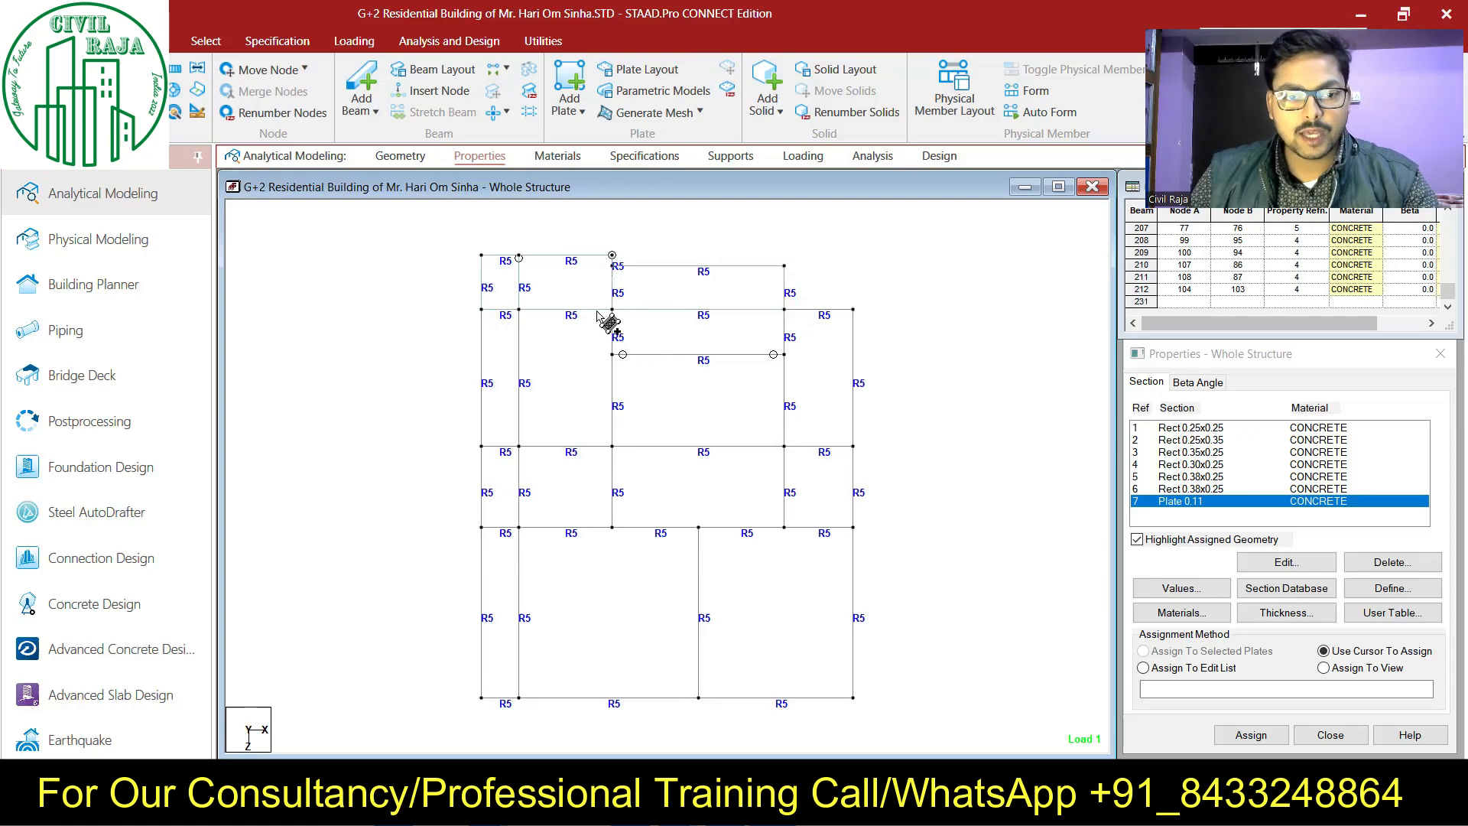
pyautogui.click(611, 309)
pyautogui.click(784, 309)
pyautogui.click(784, 354)
pyautogui.click(611, 353)
# Step: Add plates to the tall upper bay on the plan's right edge and to the large central bay beside it
pyautogui.click(783, 309)
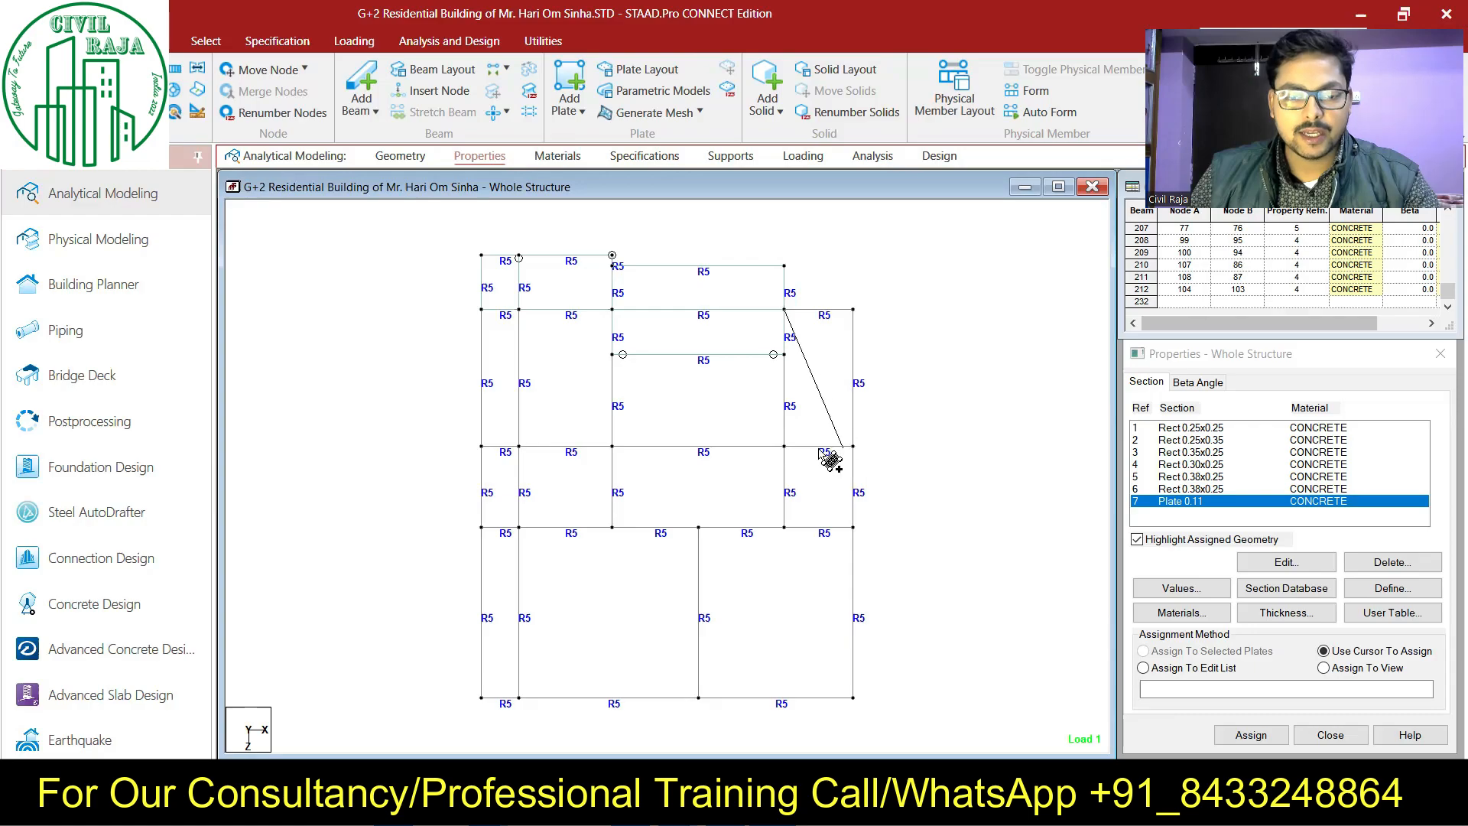
pyautogui.click(612, 355)
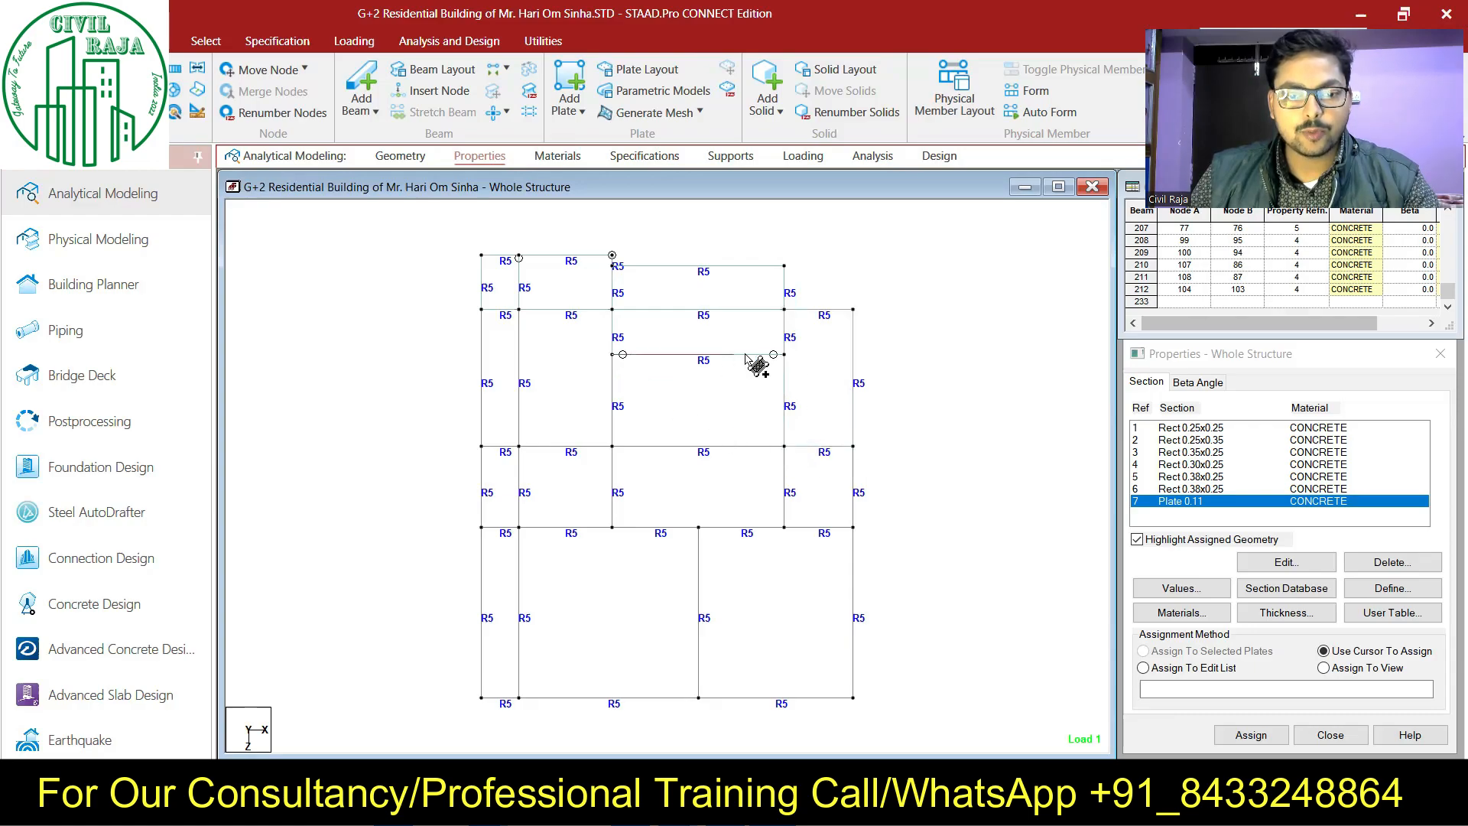
pyautogui.click(784, 445)
pyautogui.click(613, 447)
# Step: Add plates to the two middle bays of the narrow strip along the plan's left edge
pyautogui.click(481, 309)
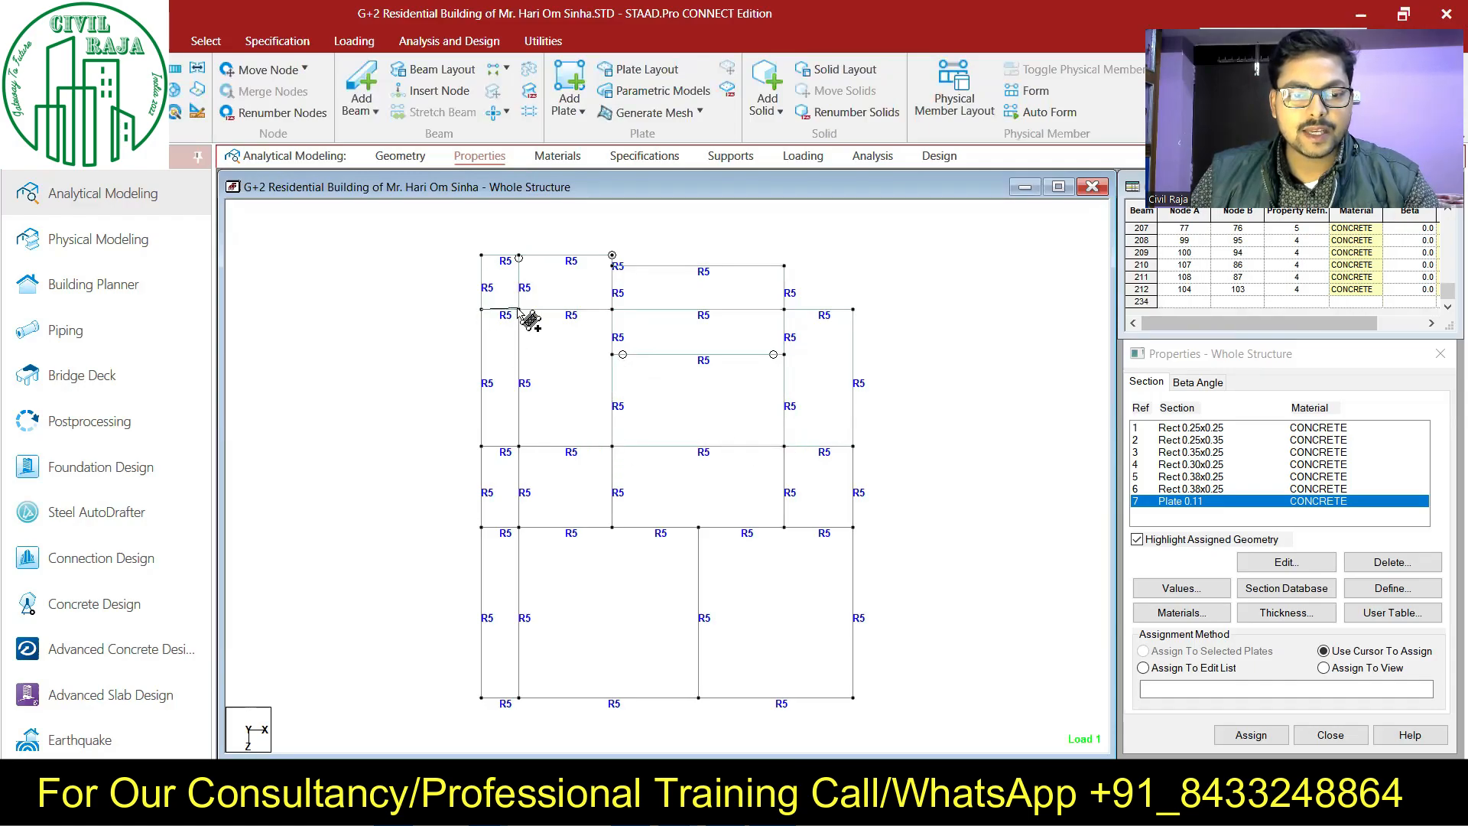
pyautogui.click(481, 446)
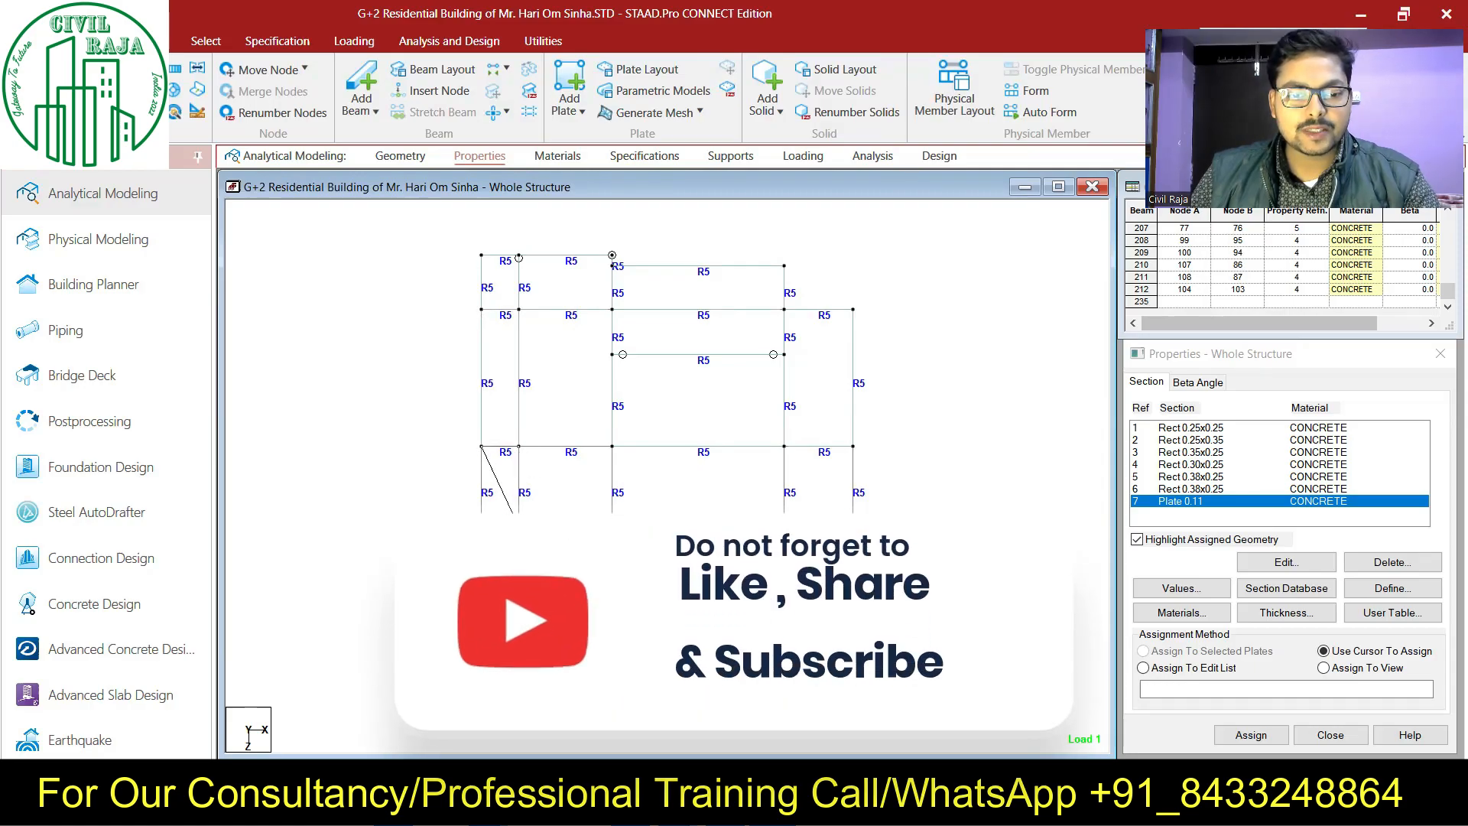
pyautogui.click(518, 446)
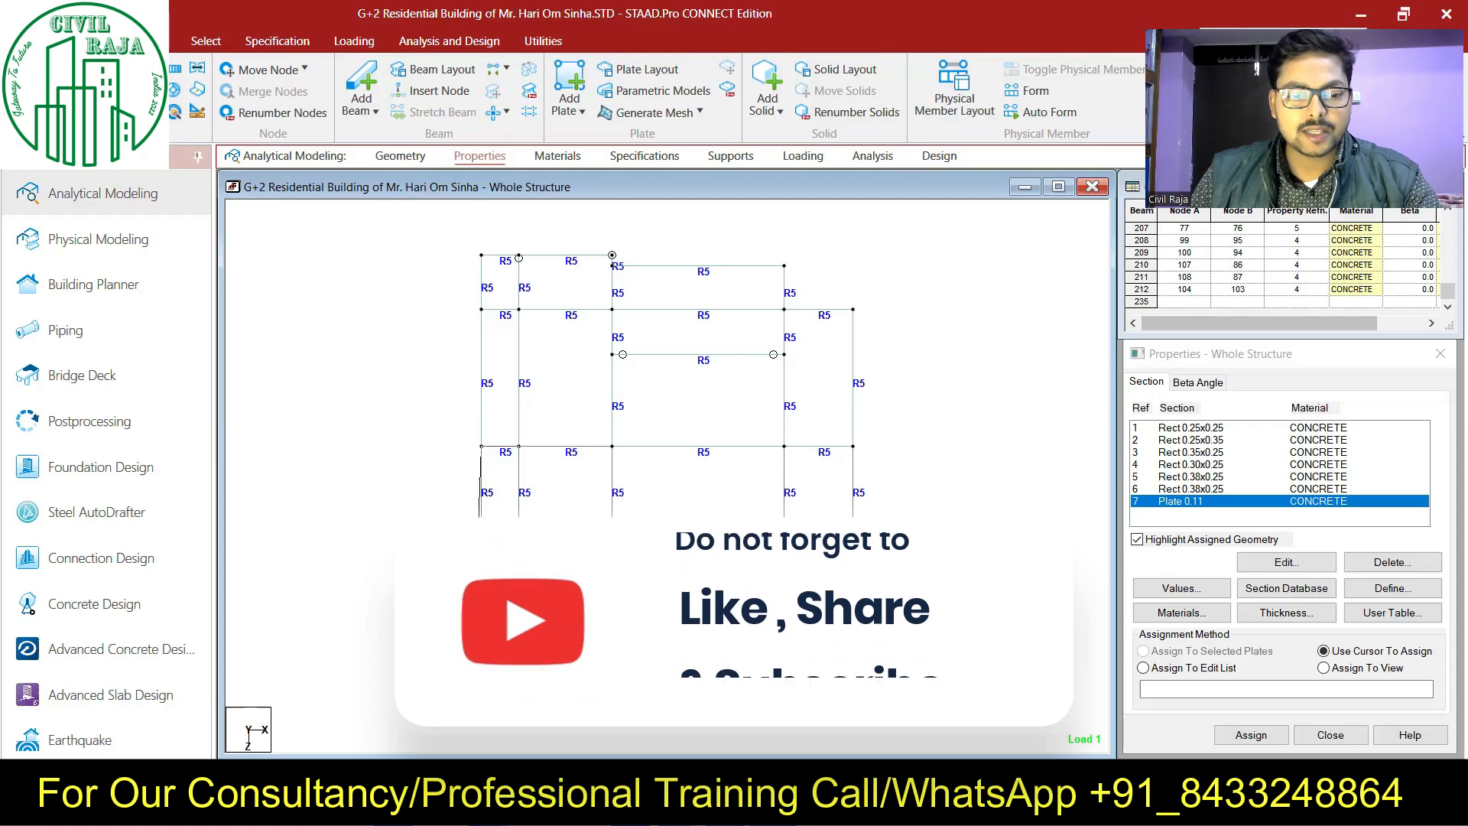
# Step: Restart Add Plate and add plates to the two middle bays of the second column from the plan's left edge
pyautogui.click(569, 113)
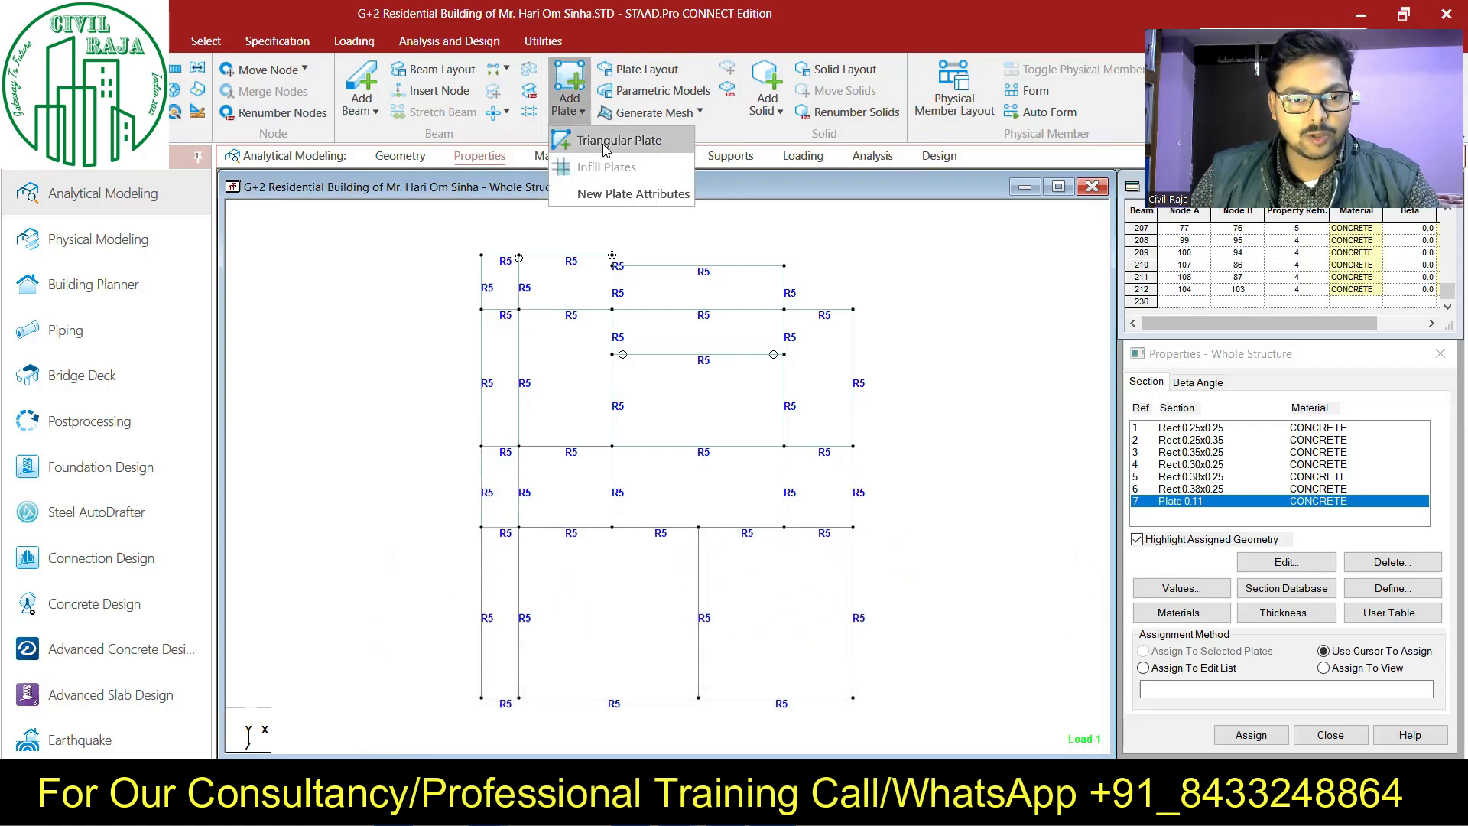
pyautogui.click(574, 81)
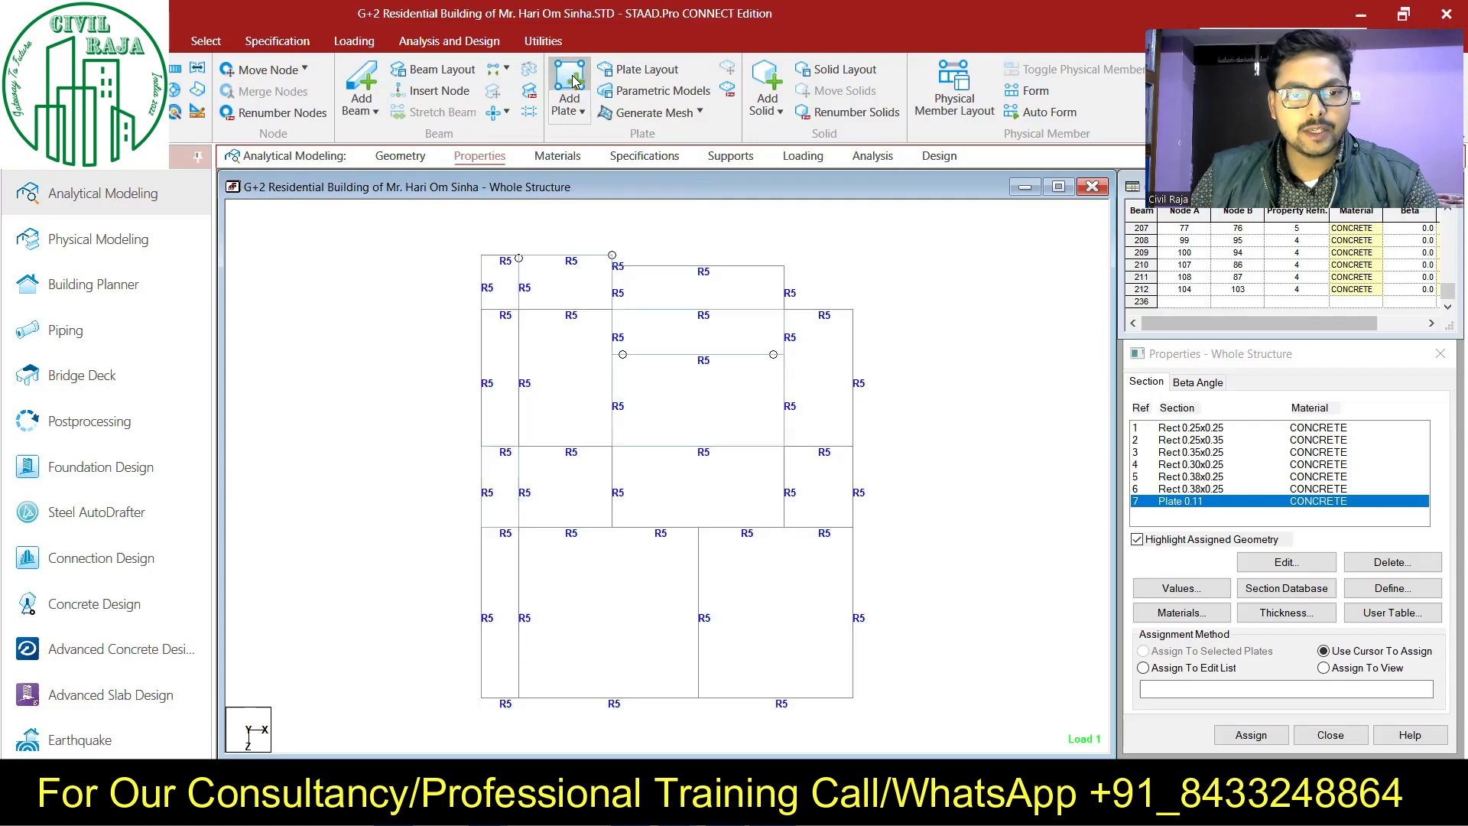
pyautogui.click(568, 68)
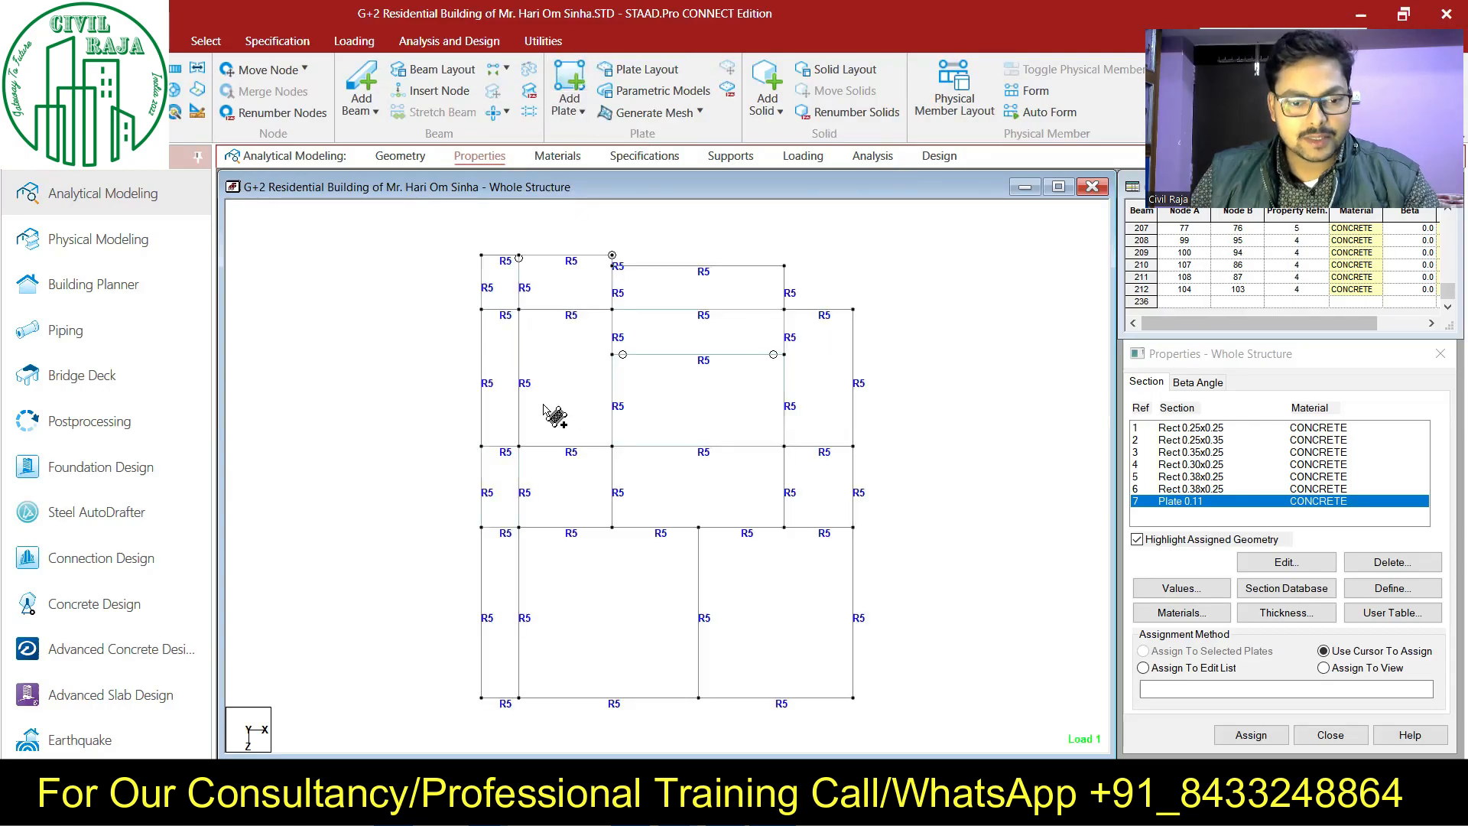
pyautogui.click(518, 310)
pyautogui.click(518, 446)
pyautogui.click(481, 446)
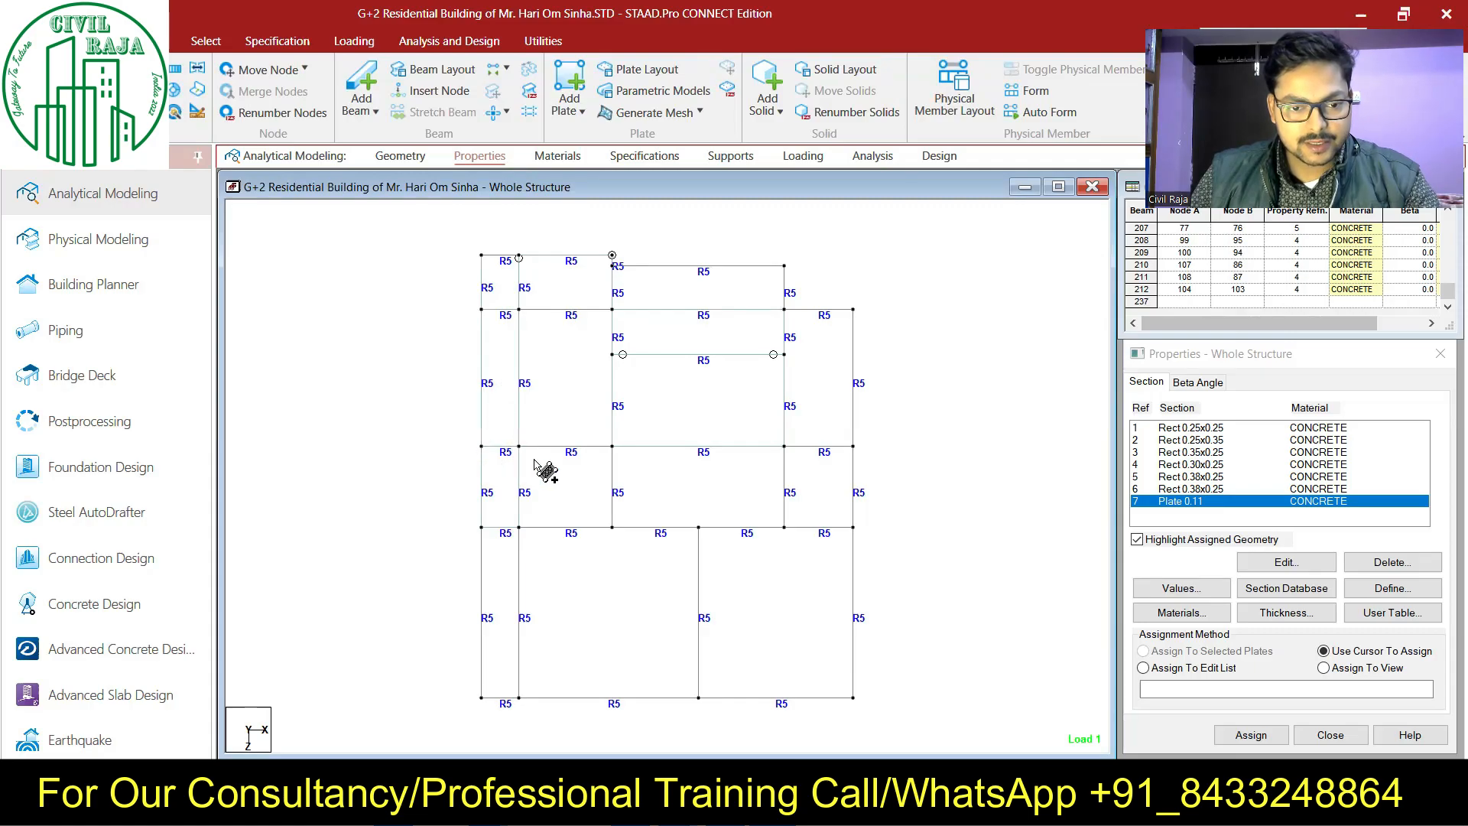
pyautogui.click(614, 448)
pyautogui.click(615, 529)
pyautogui.click(521, 529)
# Step: Add plates to the central and right-edge bays of the row just above the large bottom bays
pyautogui.click(612, 446)
pyautogui.click(783, 446)
pyautogui.click(785, 528)
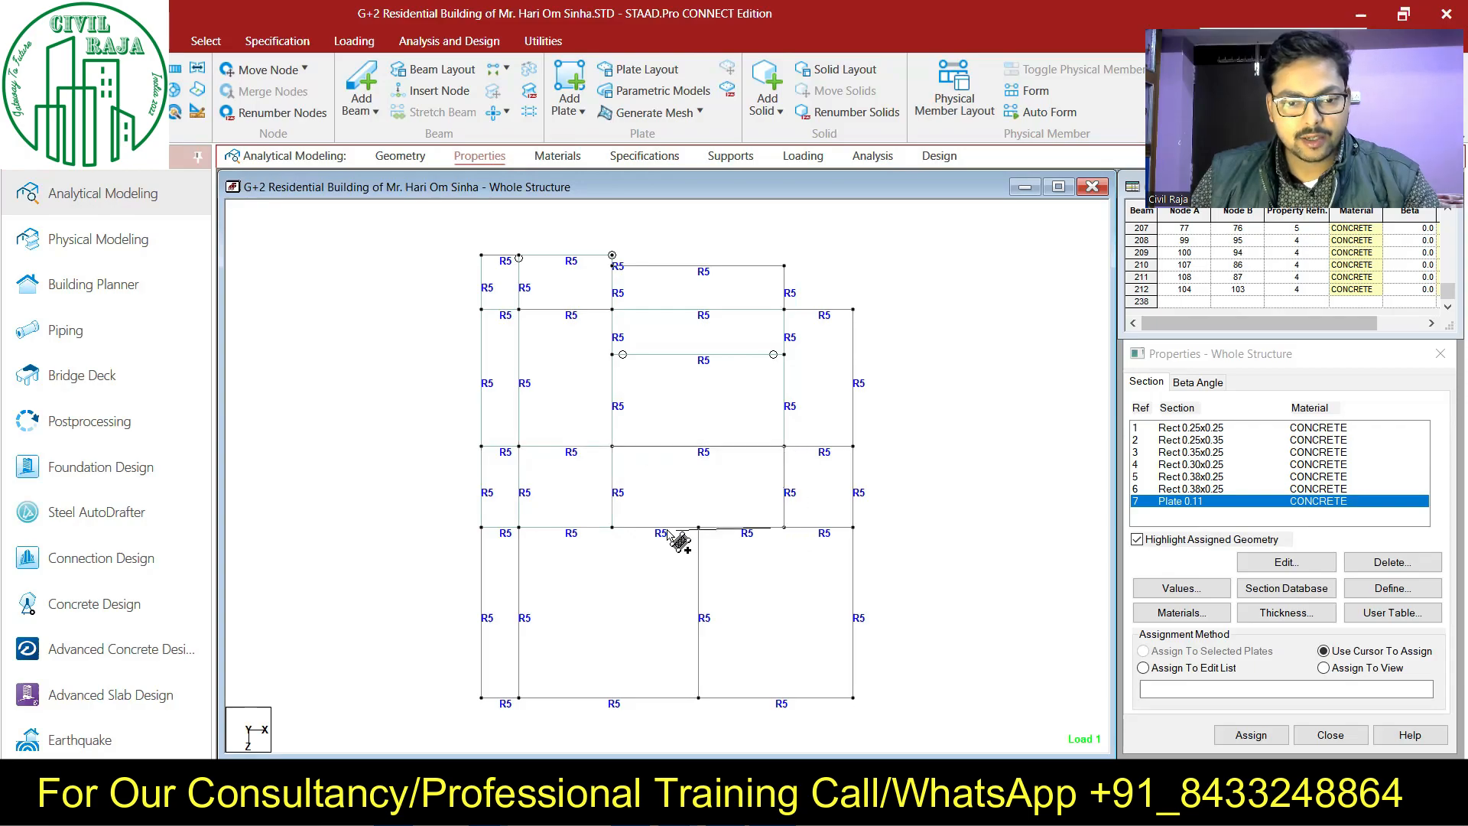
pyautogui.click(613, 527)
pyautogui.click(784, 447)
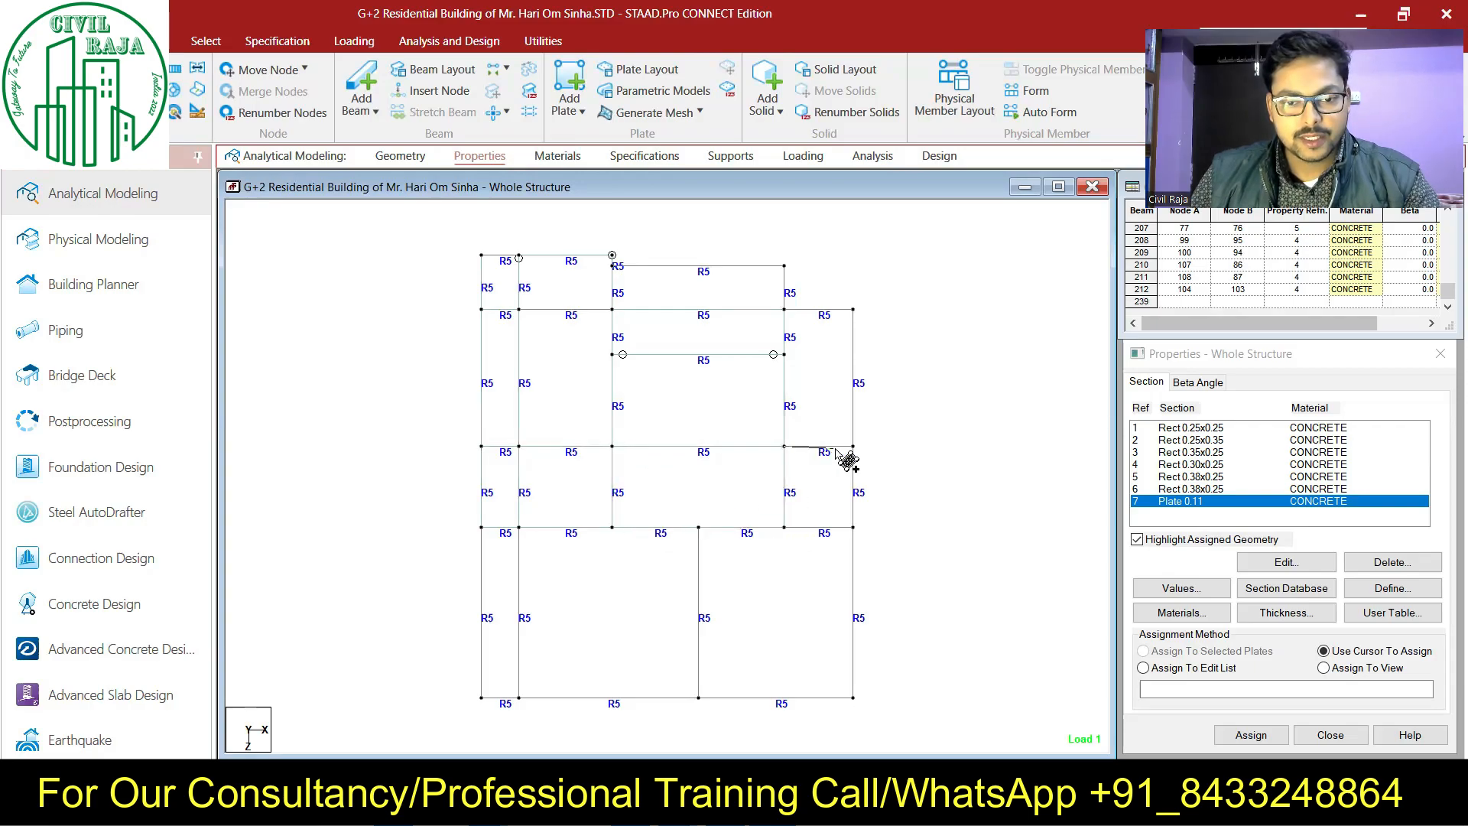
pyautogui.click(852, 447)
pyautogui.click(853, 527)
pyautogui.click(785, 527)
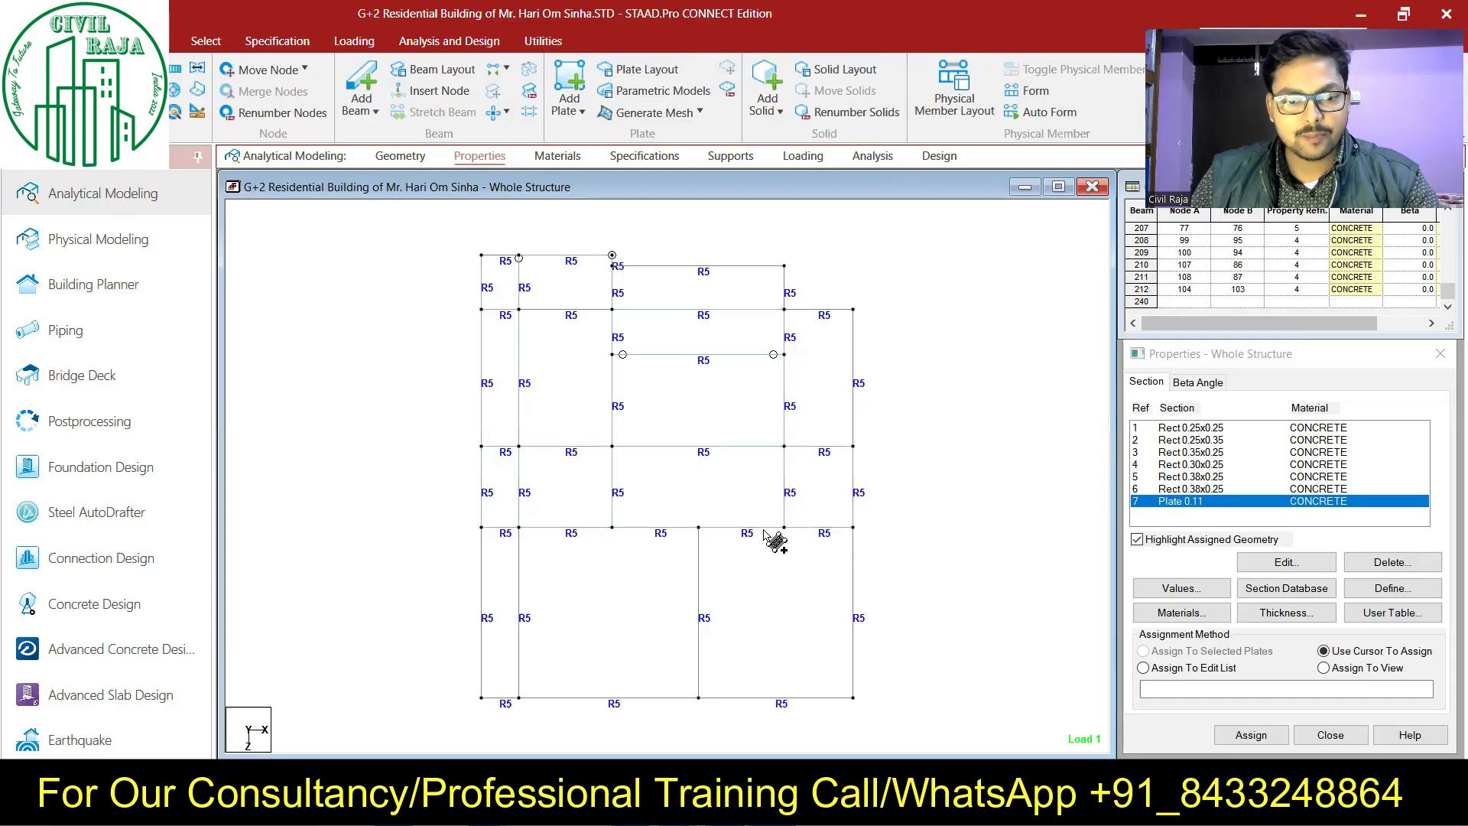
# Step: Add plates to the narrow bottom-left corner bay and the large bottom bay beside it
pyautogui.click(519, 528)
pyautogui.click(481, 527)
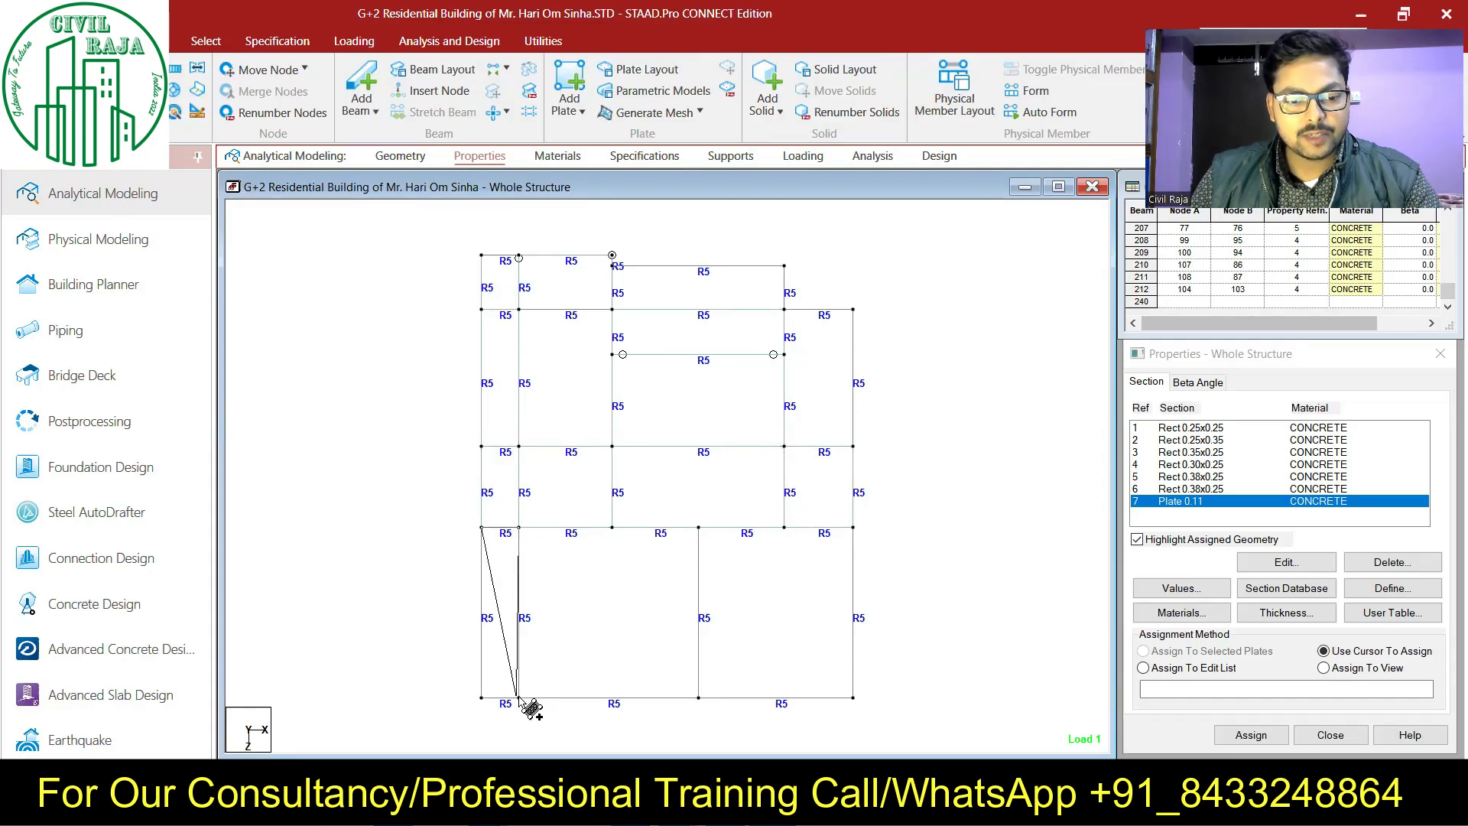
pyautogui.click(482, 697)
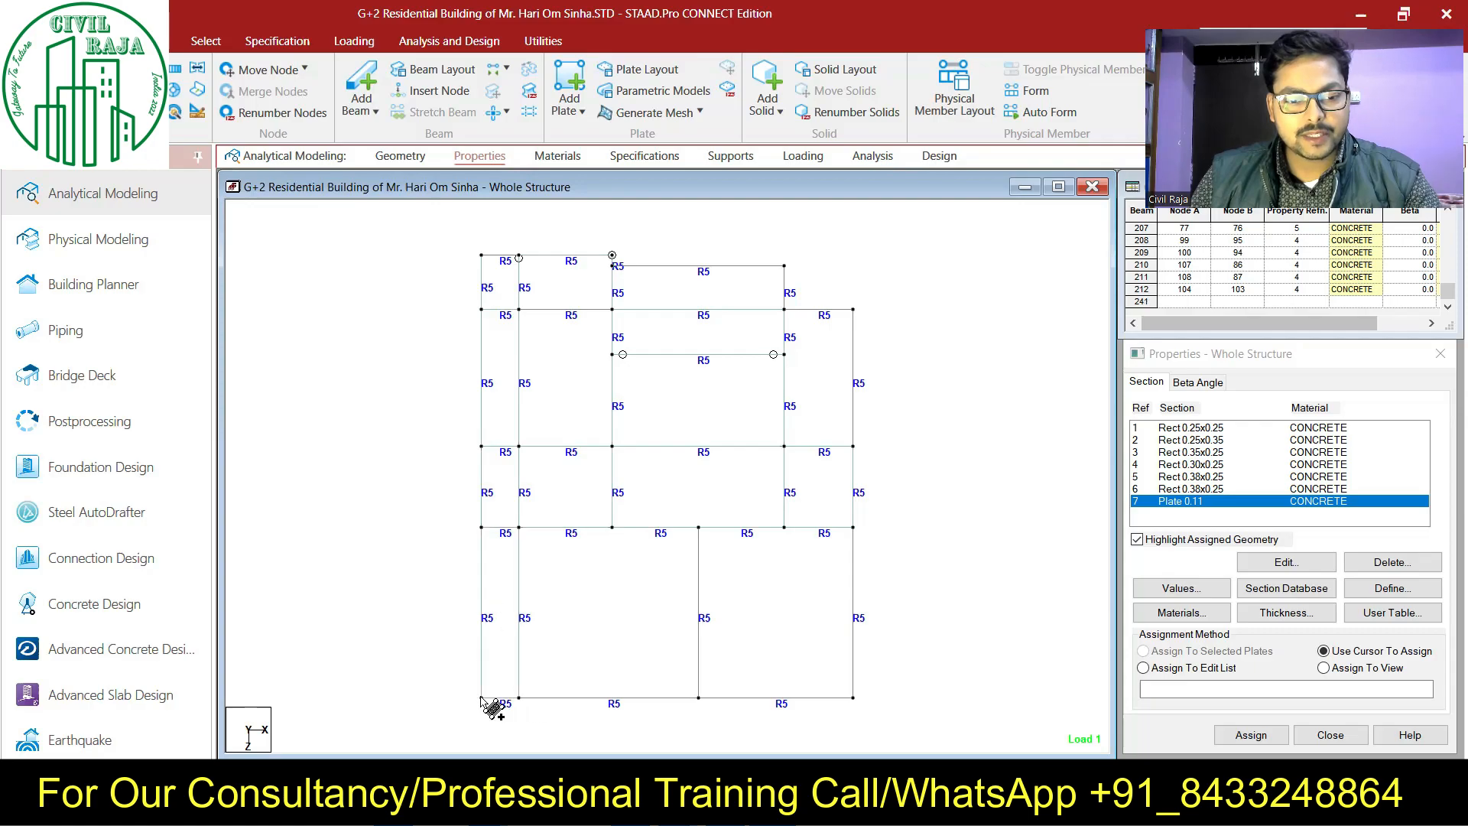
pyautogui.click(519, 528)
pyautogui.click(698, 527)
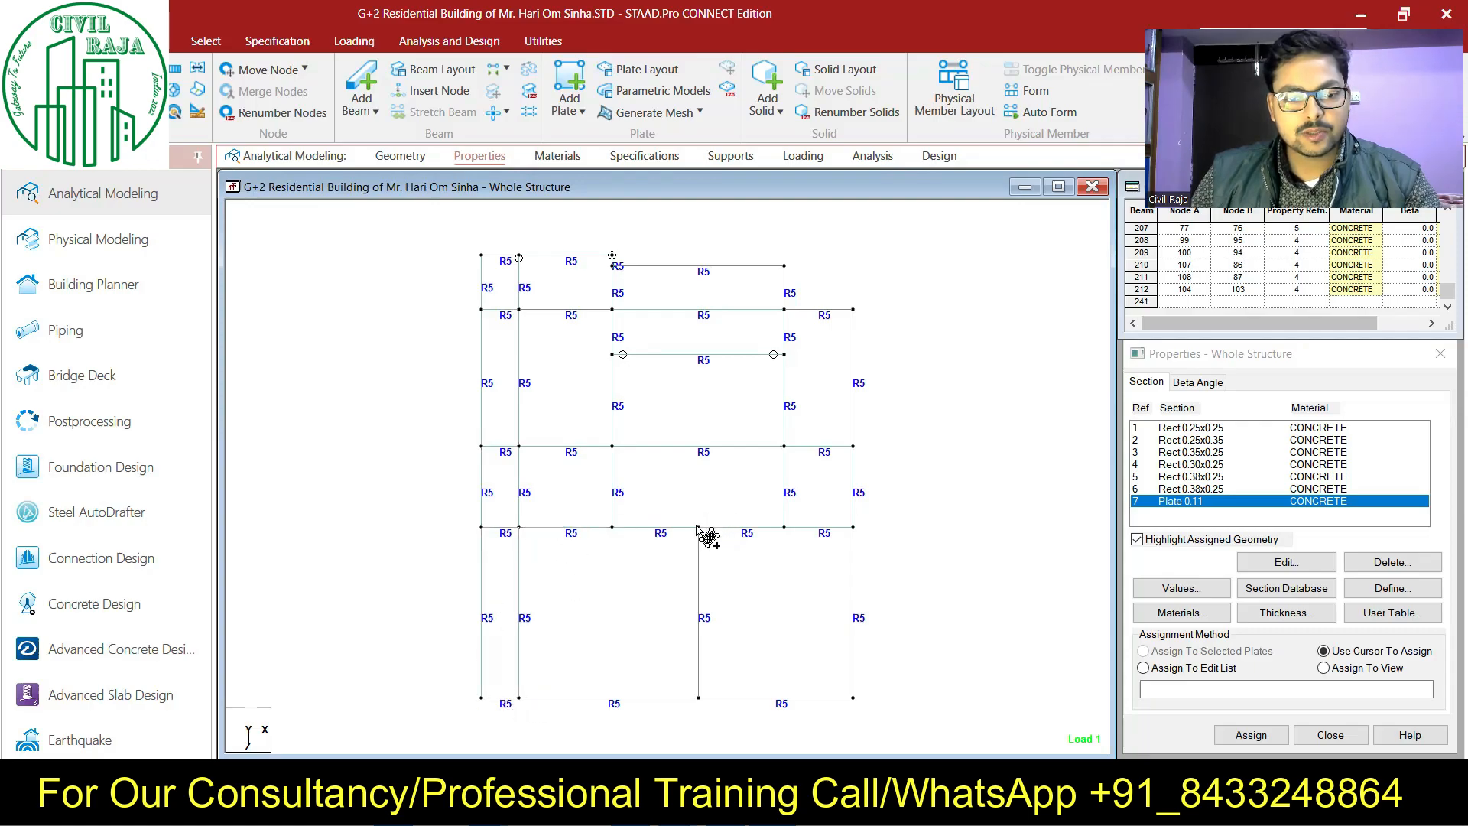
pyautogui.click(698, 698)
pyautogui.click(519, 697)
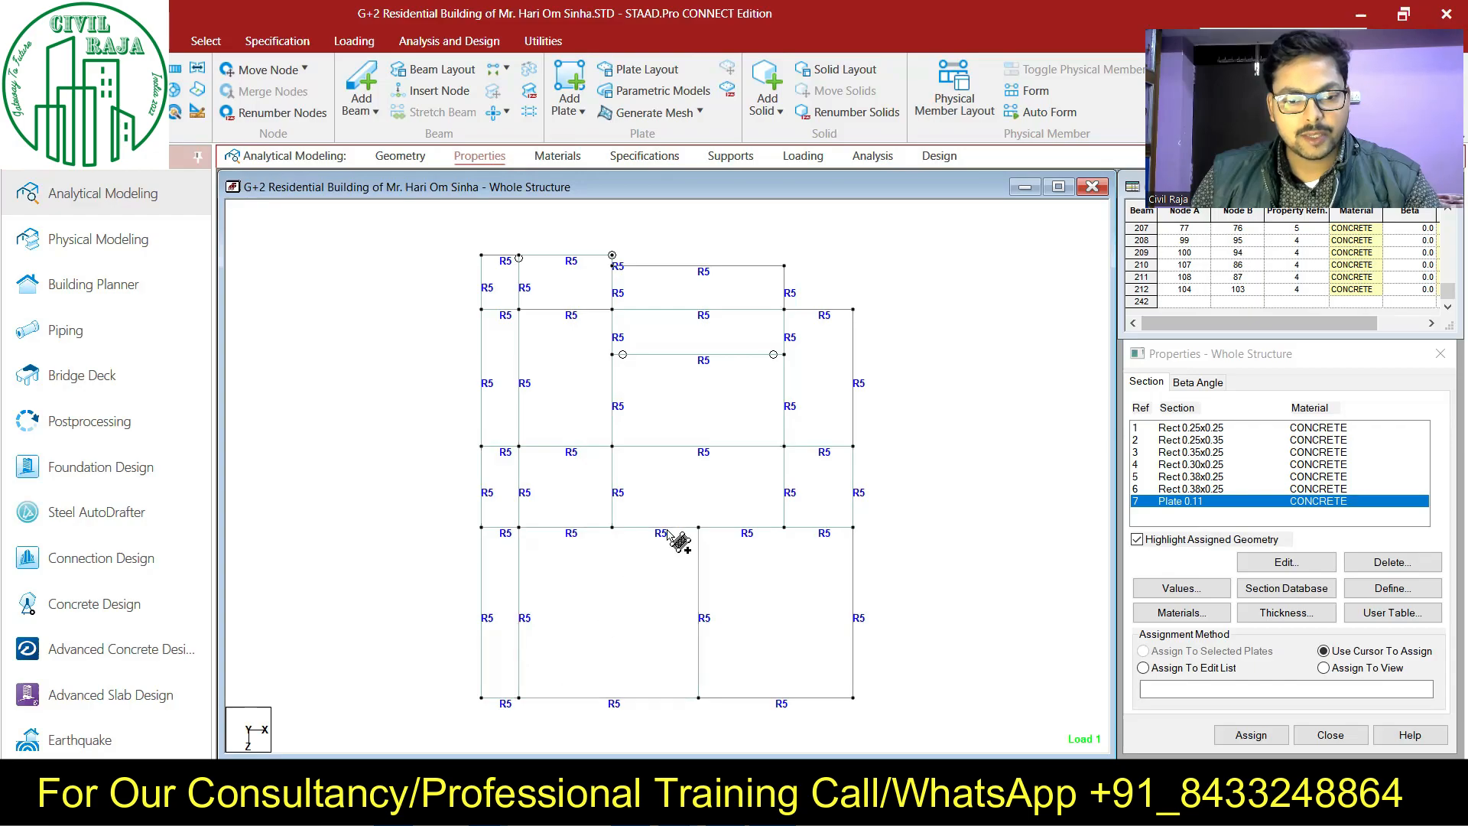
# Step: Add a plate to the large bay in the plan's bottom-right corner
pyautogui.click(698, 528)
pyautogui.click(855, 528)
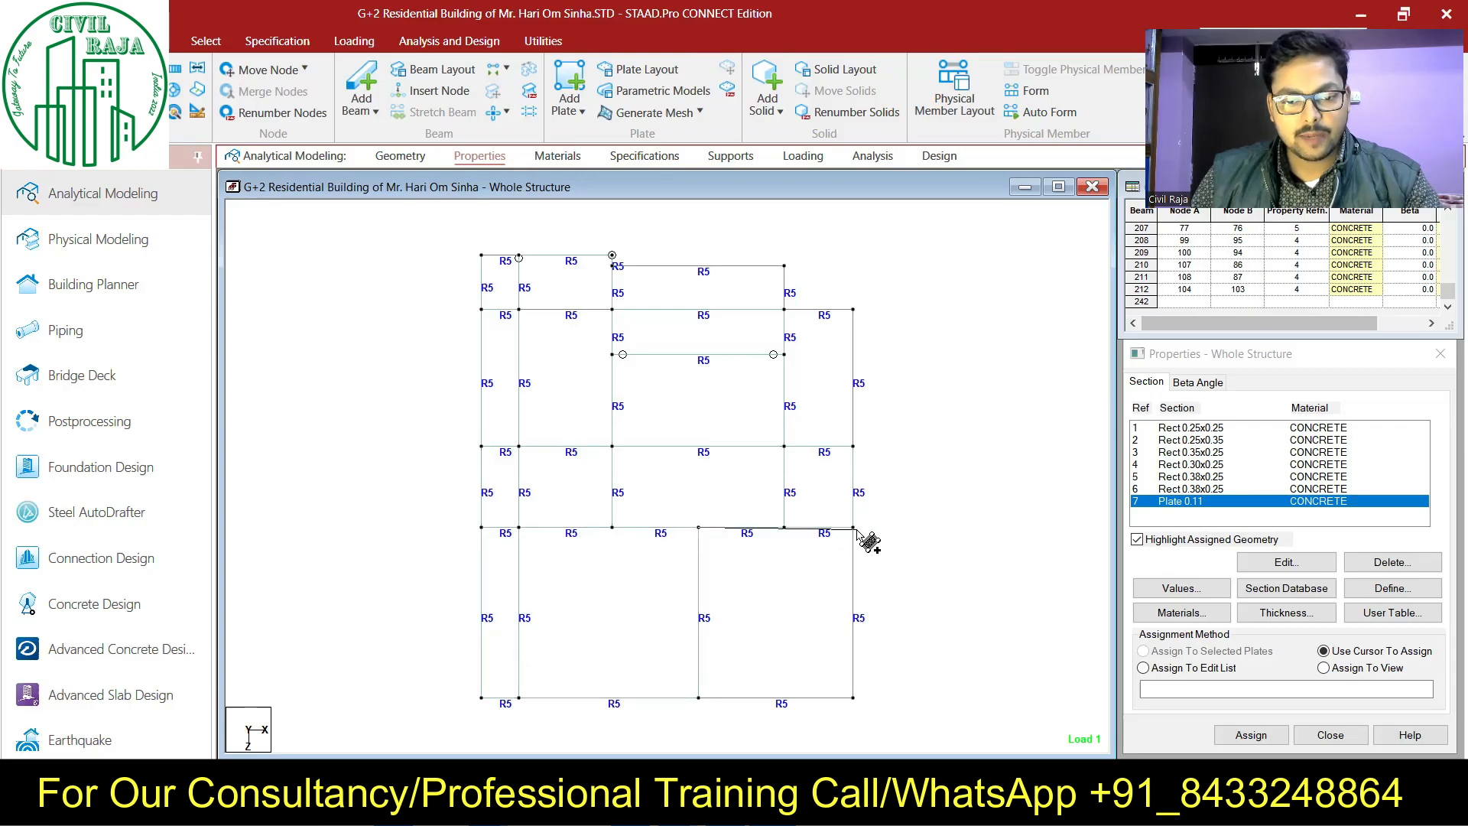
pyautogui.click(856, 650)
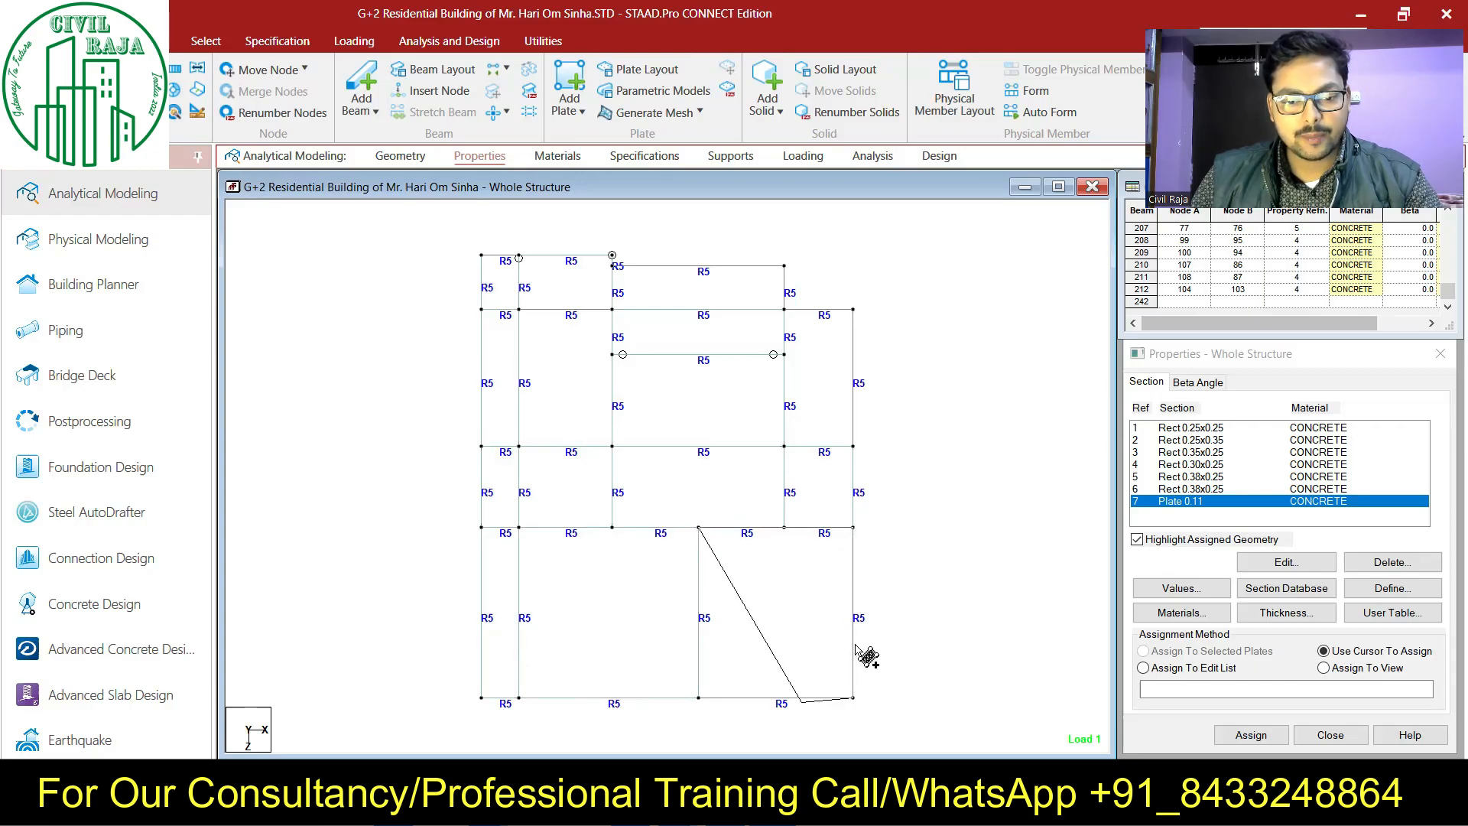
pyautogui.click(700, 698)
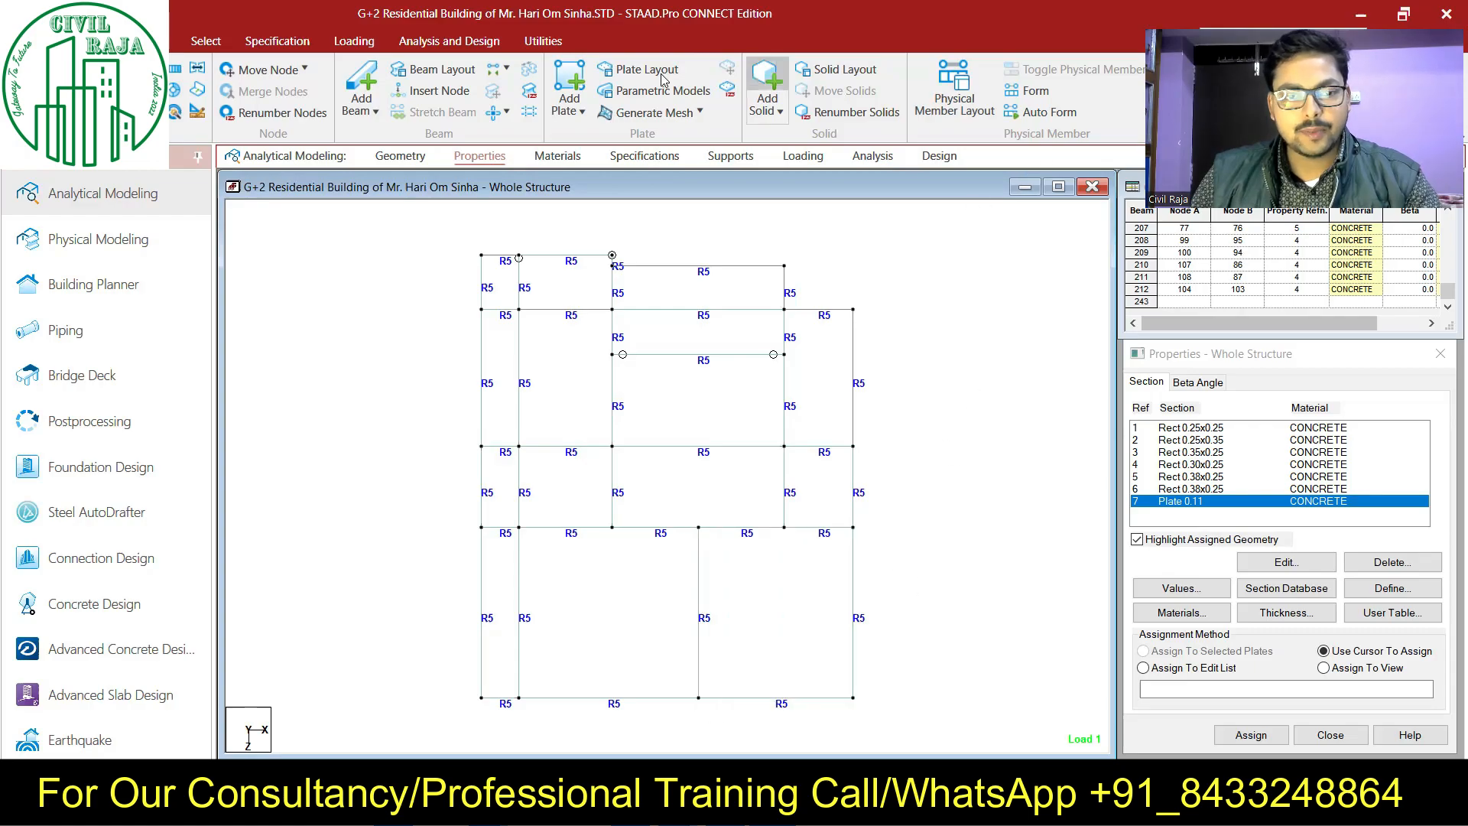
# Step: Open a 3D rendering and rotate the building to inspect the slab plates on both floors, then close it
pyautogui.click(173, 46)
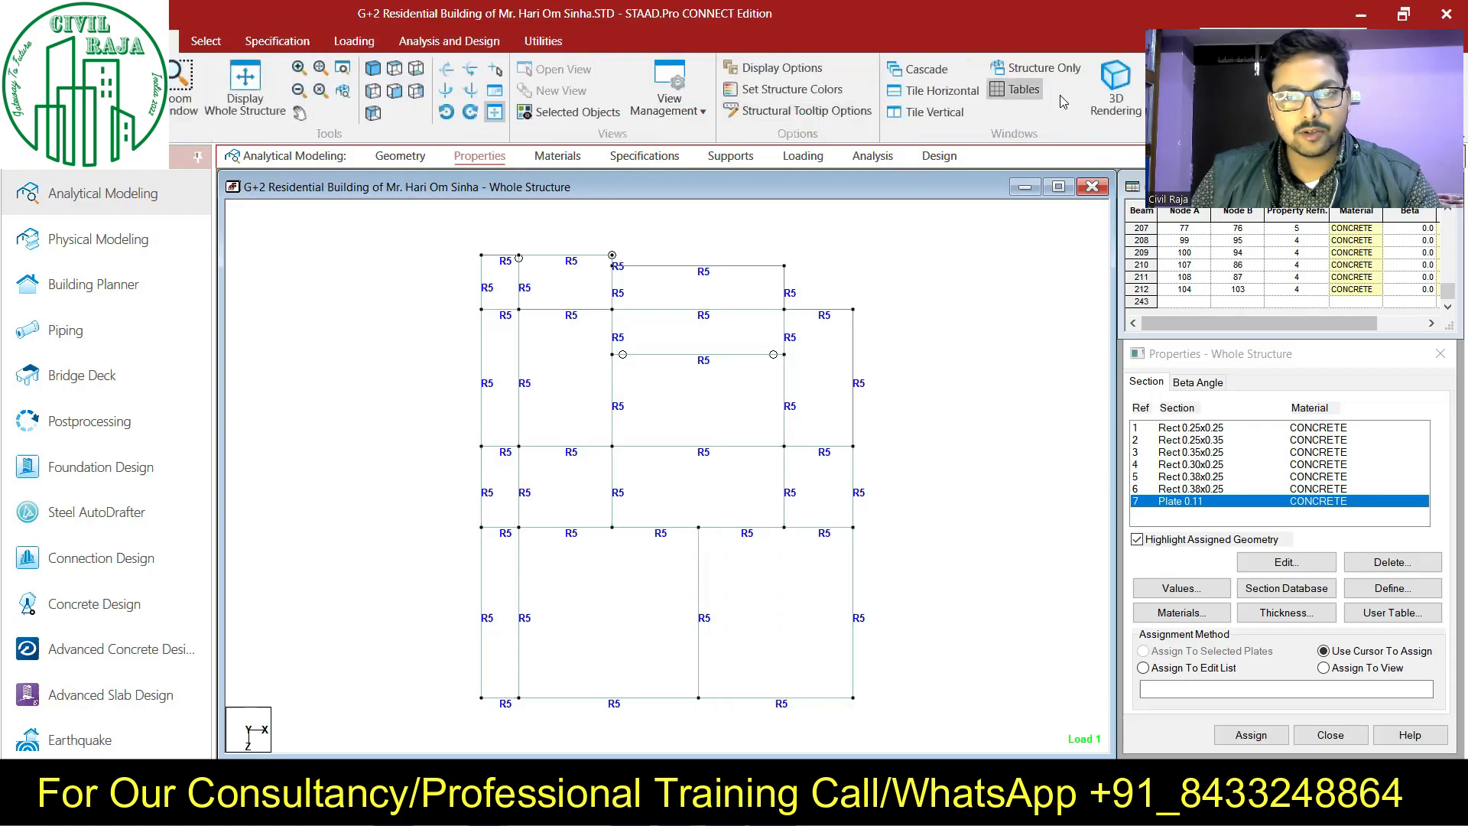
pyautogui.click(1116, 85)
pyautogui.moveTo(715, 426); pyautogui.dragTo(868, 405)
pyautogui.moveTo(969, 414); pyautogui.dragTo(580, 411)
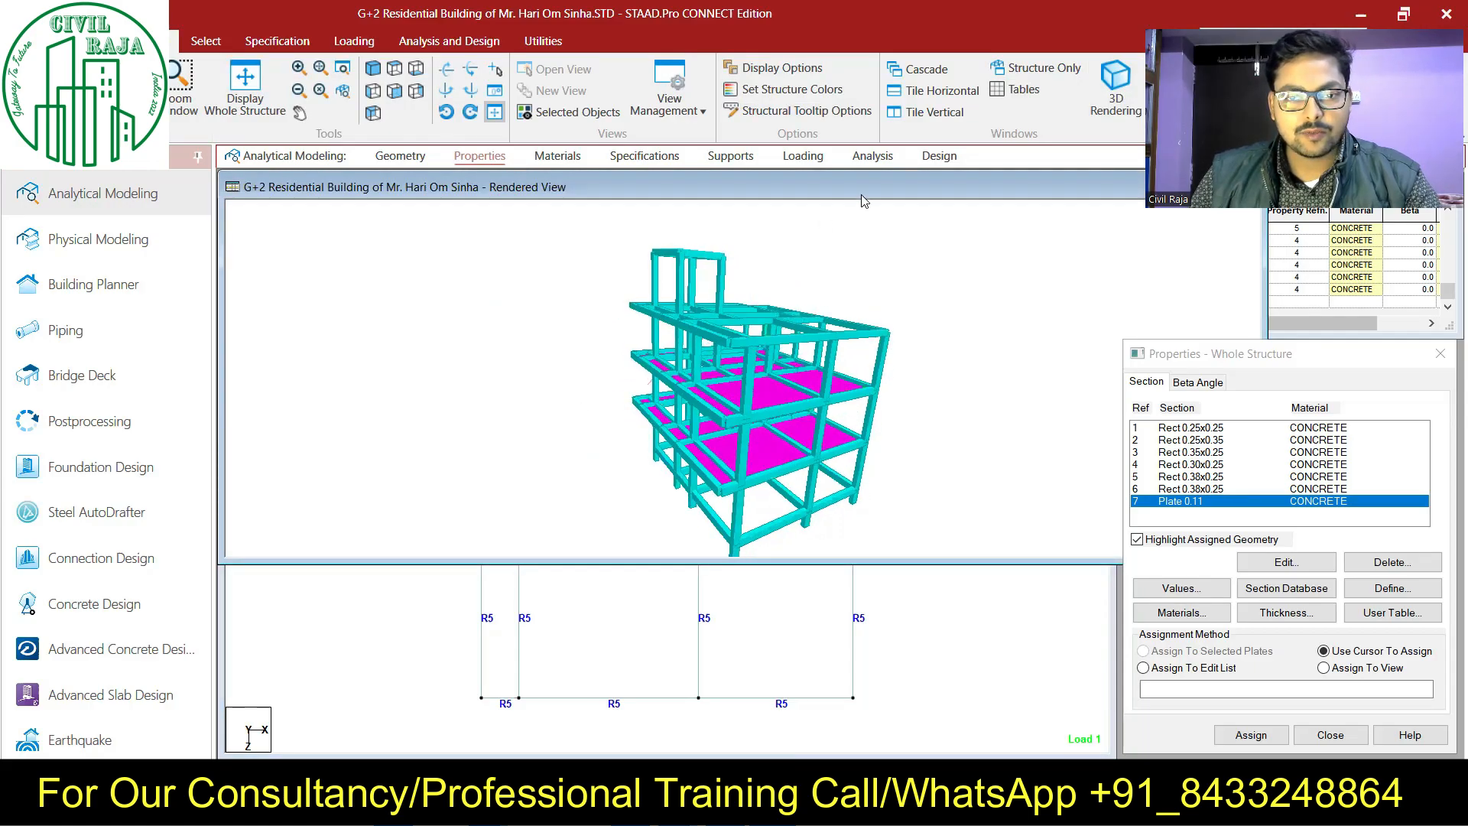
pyautogui.doubleClick(891, 188)
pyautogui.click(879, 210)
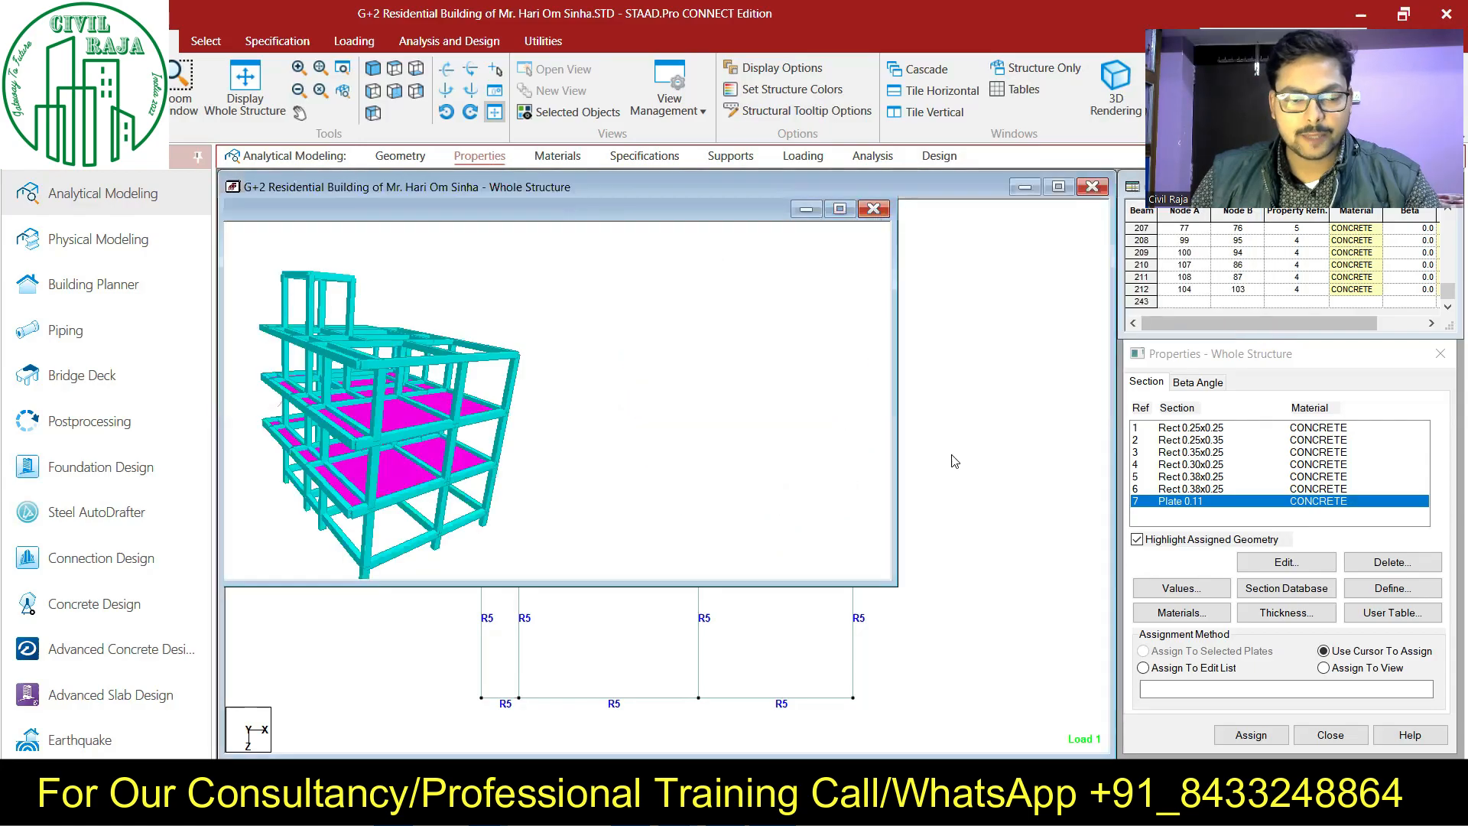
# Step: Display the whole structure in elevation and select all second-floor slab plates with the Plates Cursor
pyautogui.click(377, 74)
pyautogui.click(243, 91)
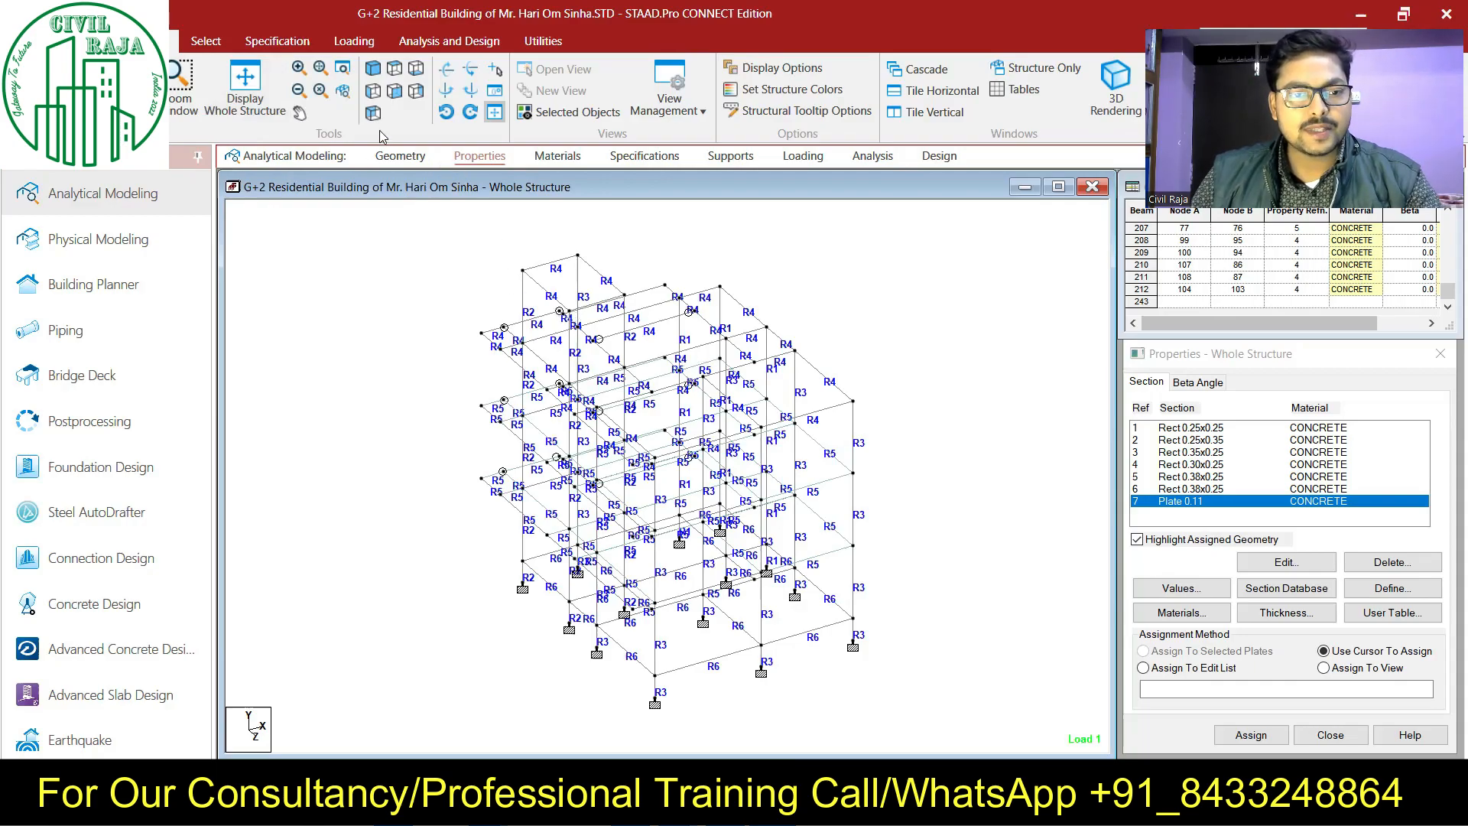
pyautogui.click(394, 91)
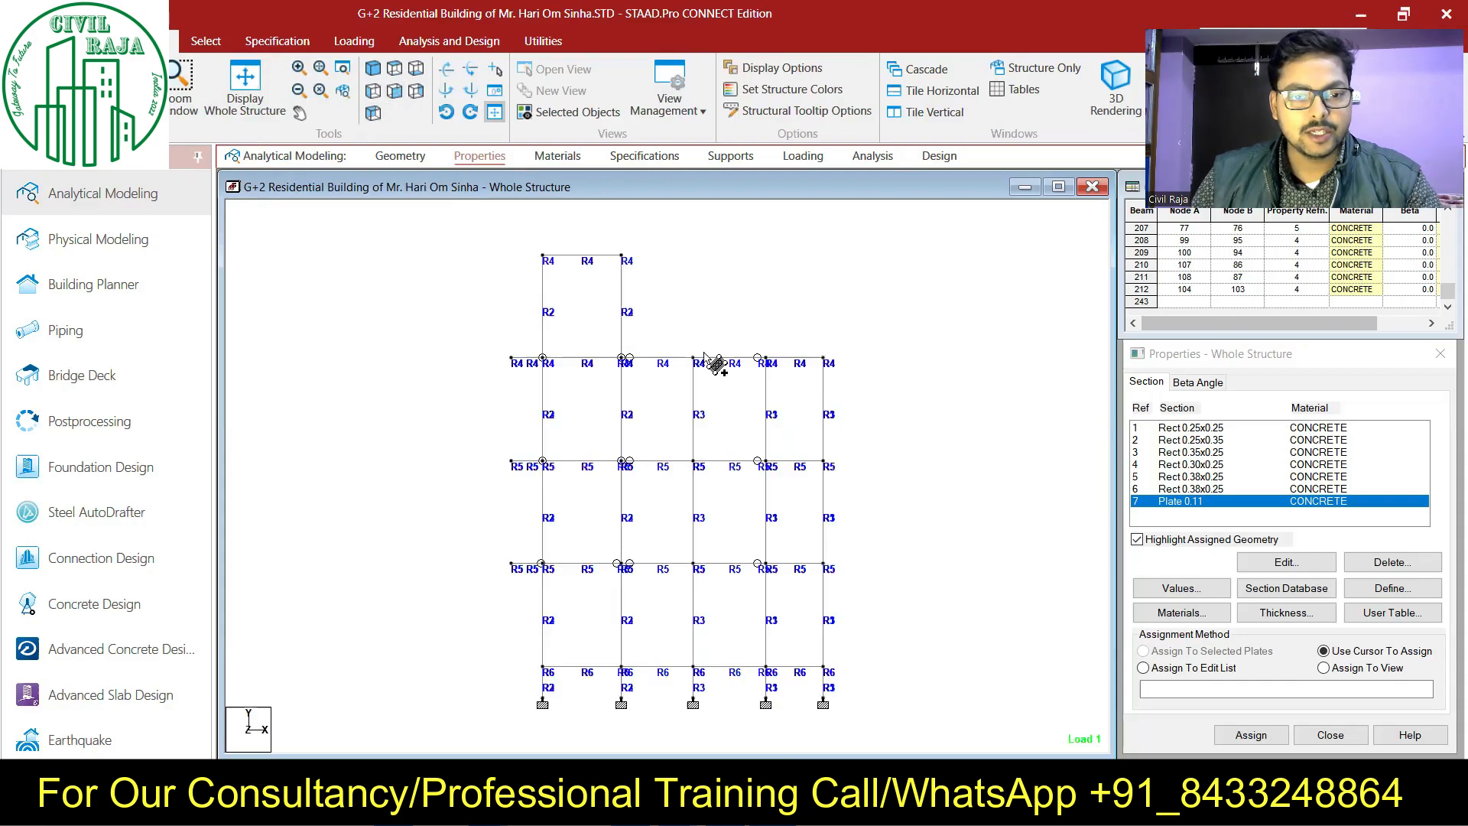
pyautogui.rightClick(994, 480)
pyautogui.moveTo(1070, 407)
pyautogui.click(1263, 444)
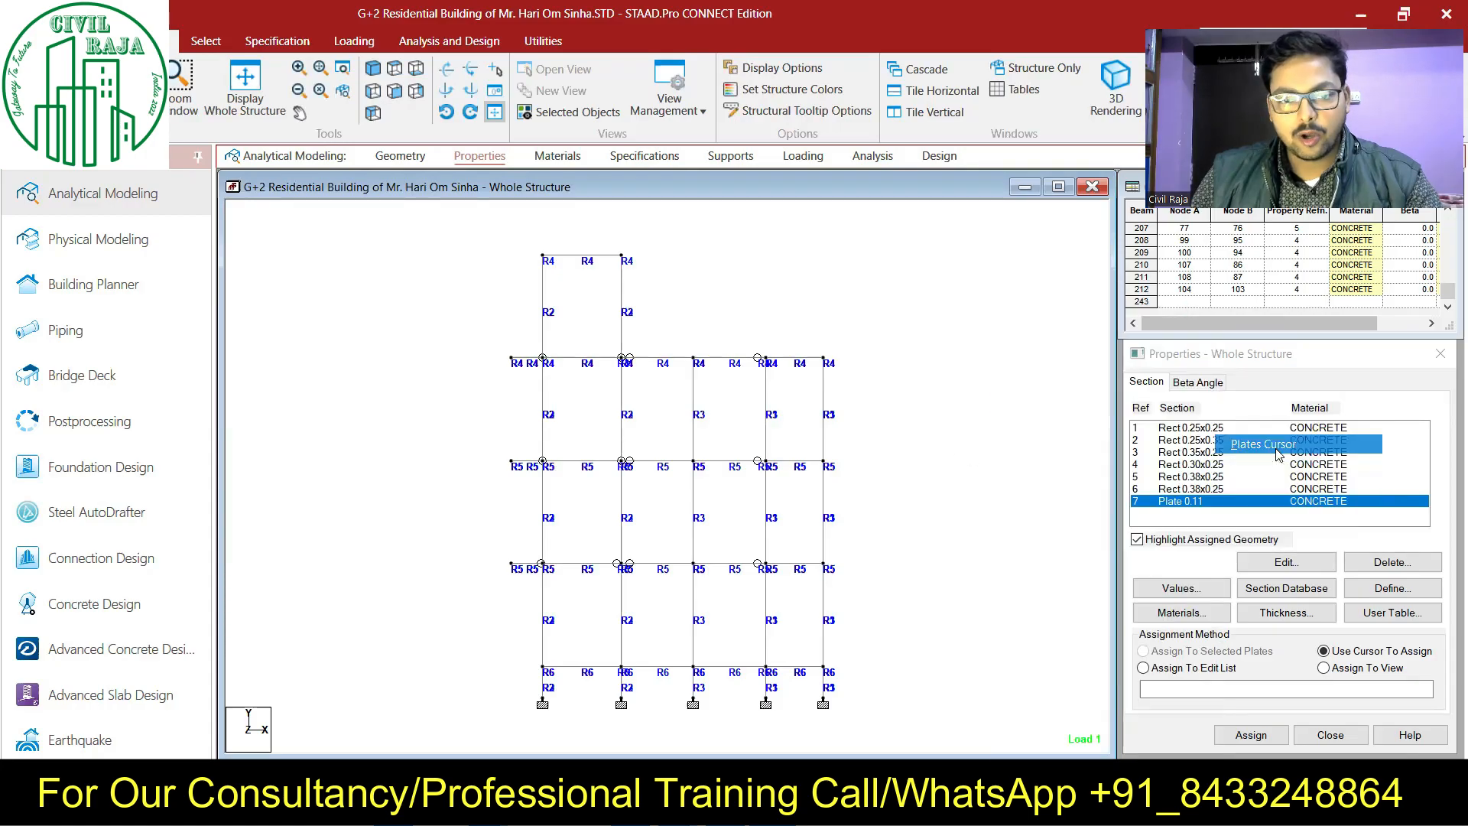
pyautogui.moveTo(459, 443); pyautogui.dragTo(945, 511)
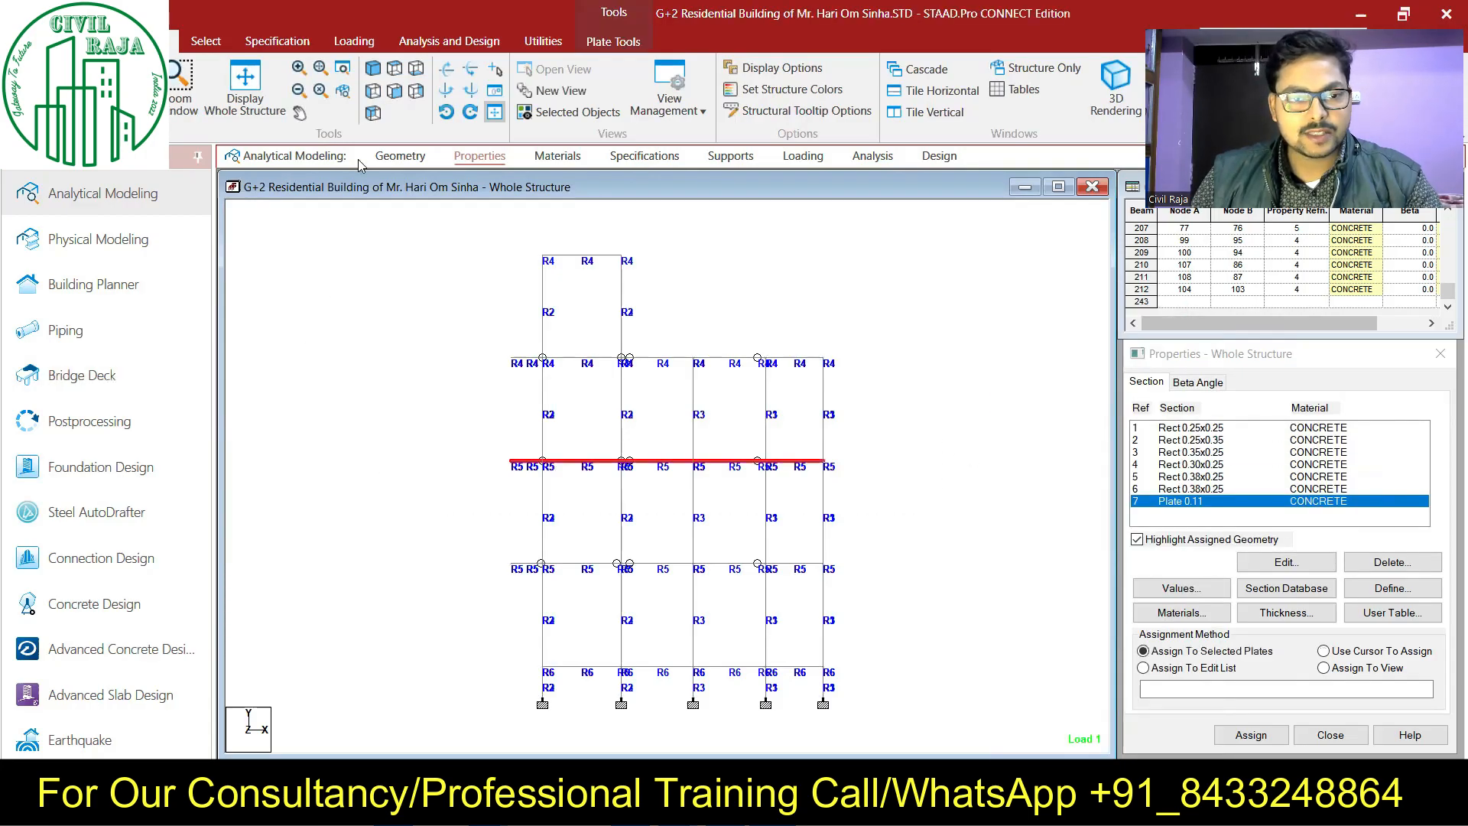
# Step: Copy the selected second-floor plates and paste them onto the roof level with a Y offset of 3 m
pyautogui.click(373, 68)
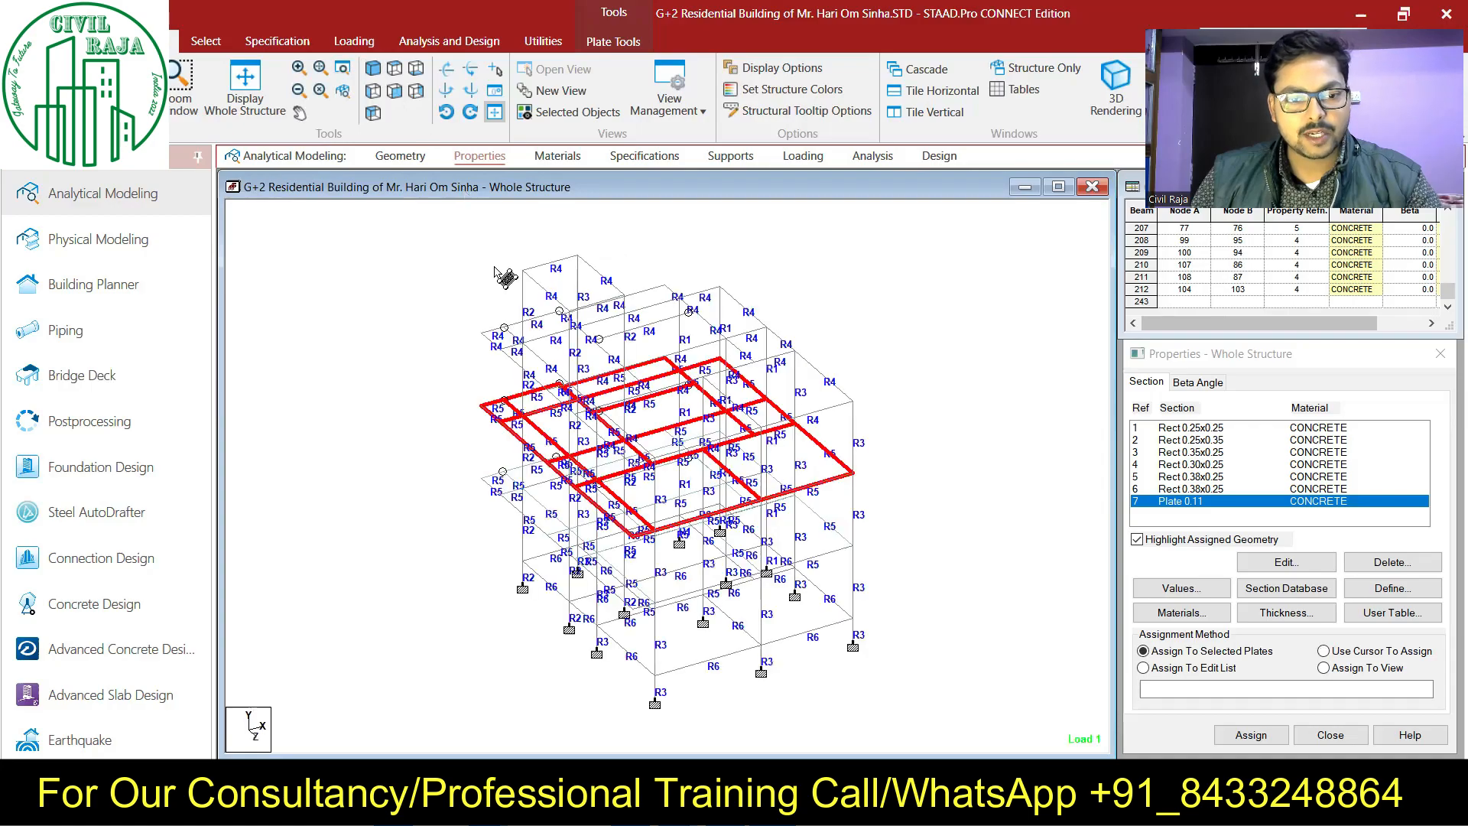
pyautogui.rightClick(516, 422)
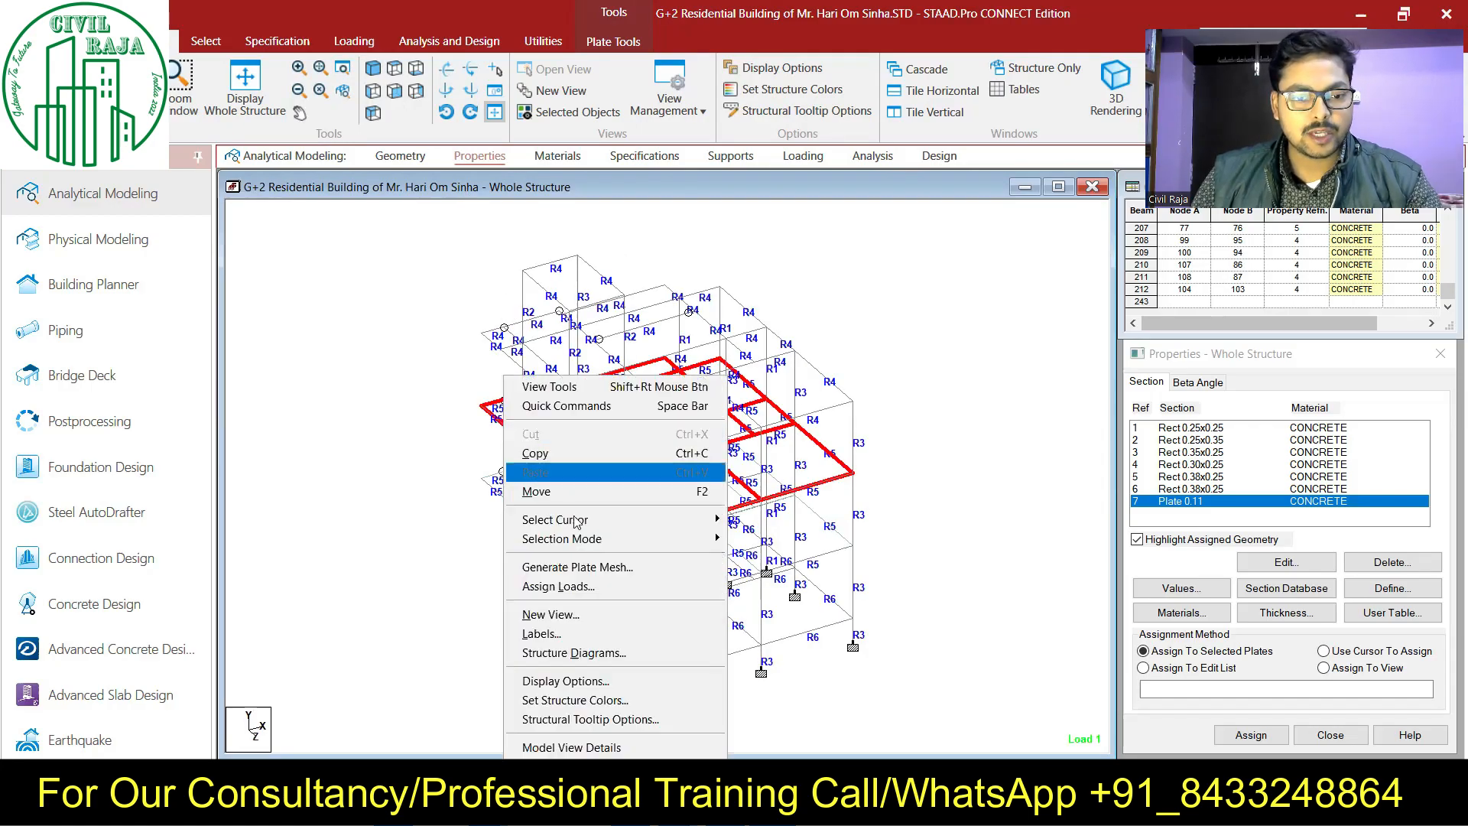
pyautogui.click(535, 453)
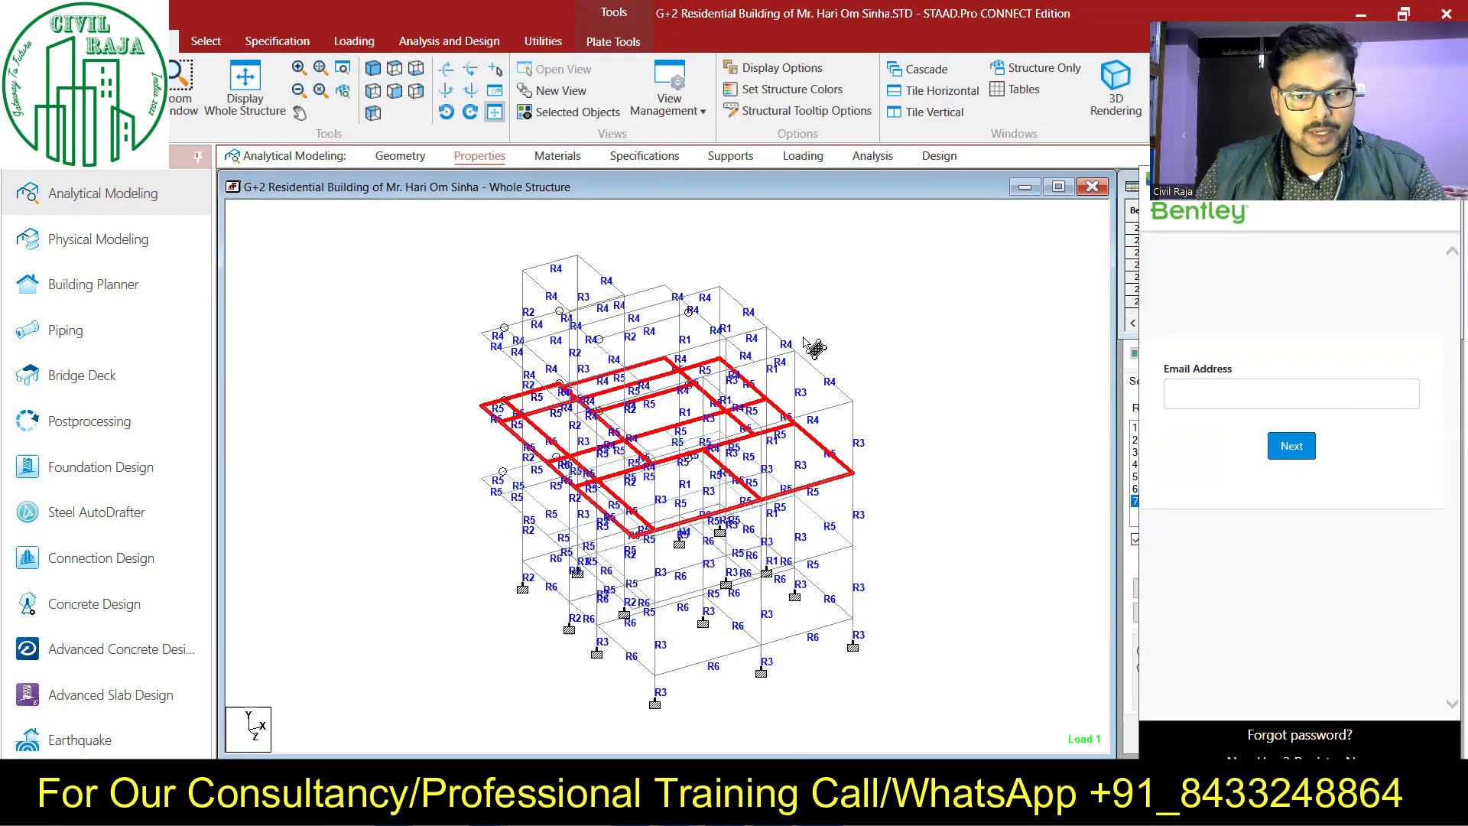
pyautogui.hotkey('ctrl', 'v')
pyautogui.click(702, 368)
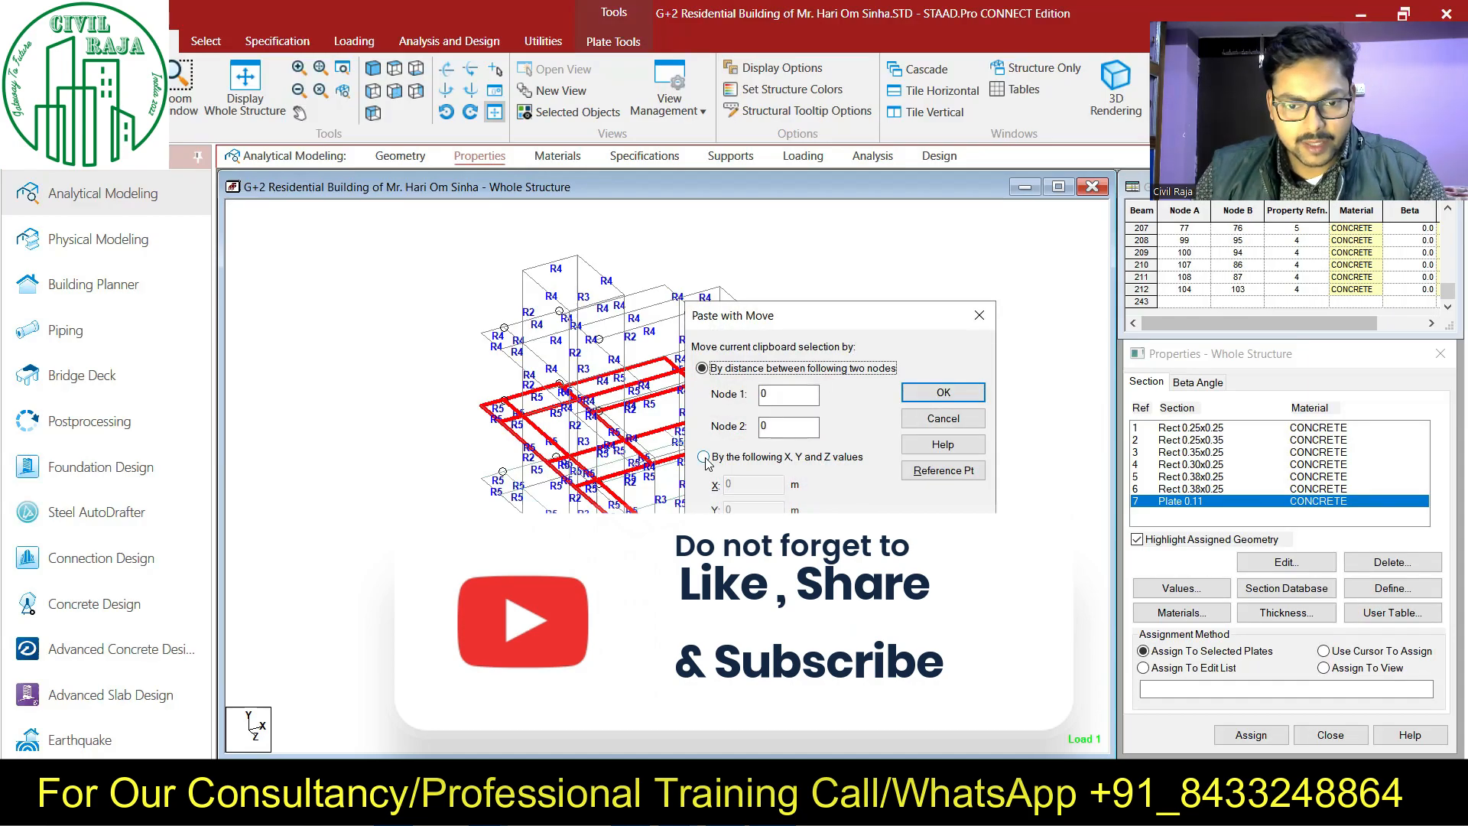
pyautogui.click(704, 458)
pyautogui.doubleClick(761, 508)
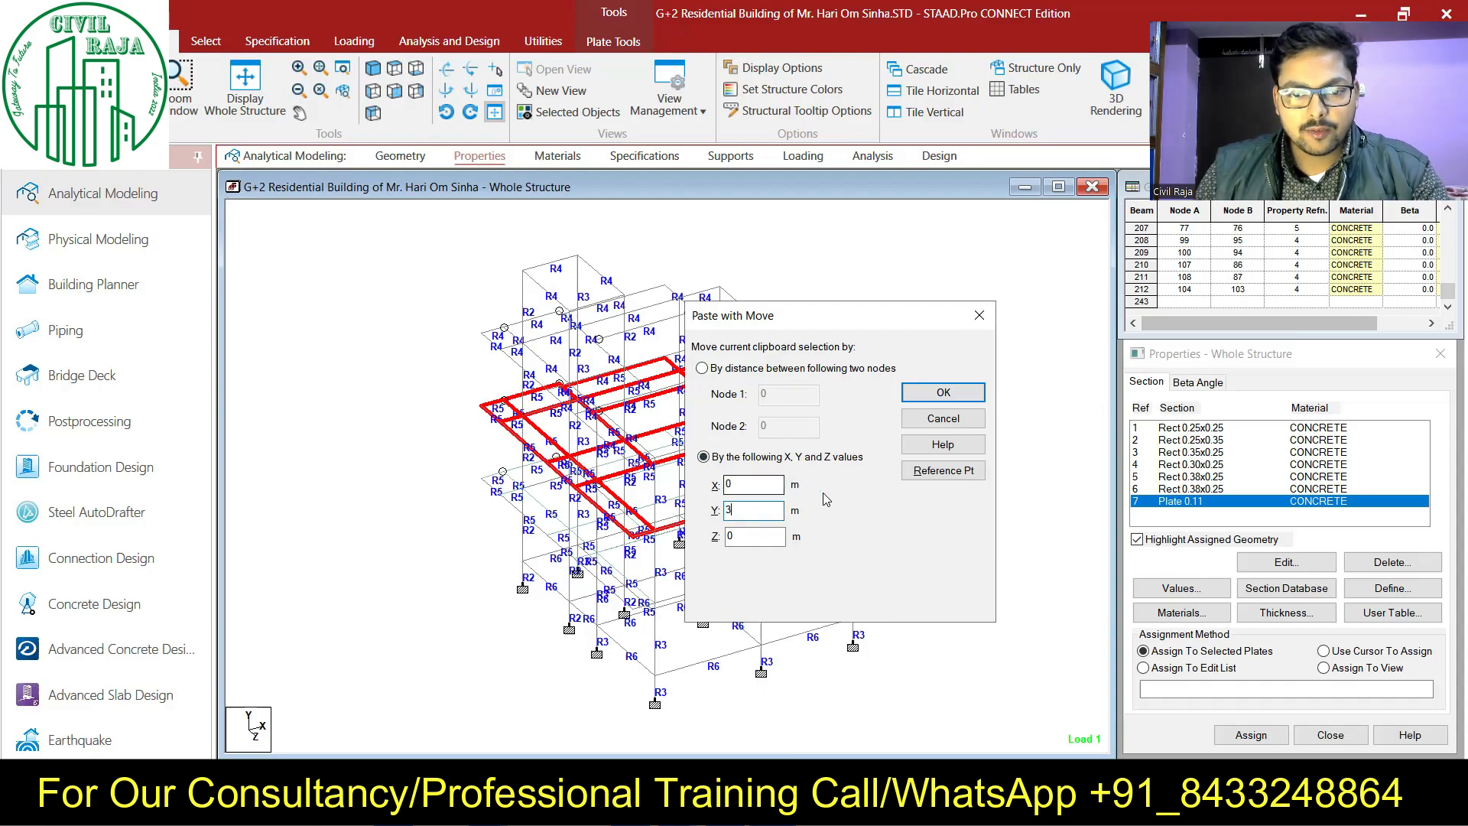
pyautogui.click(953, 393)
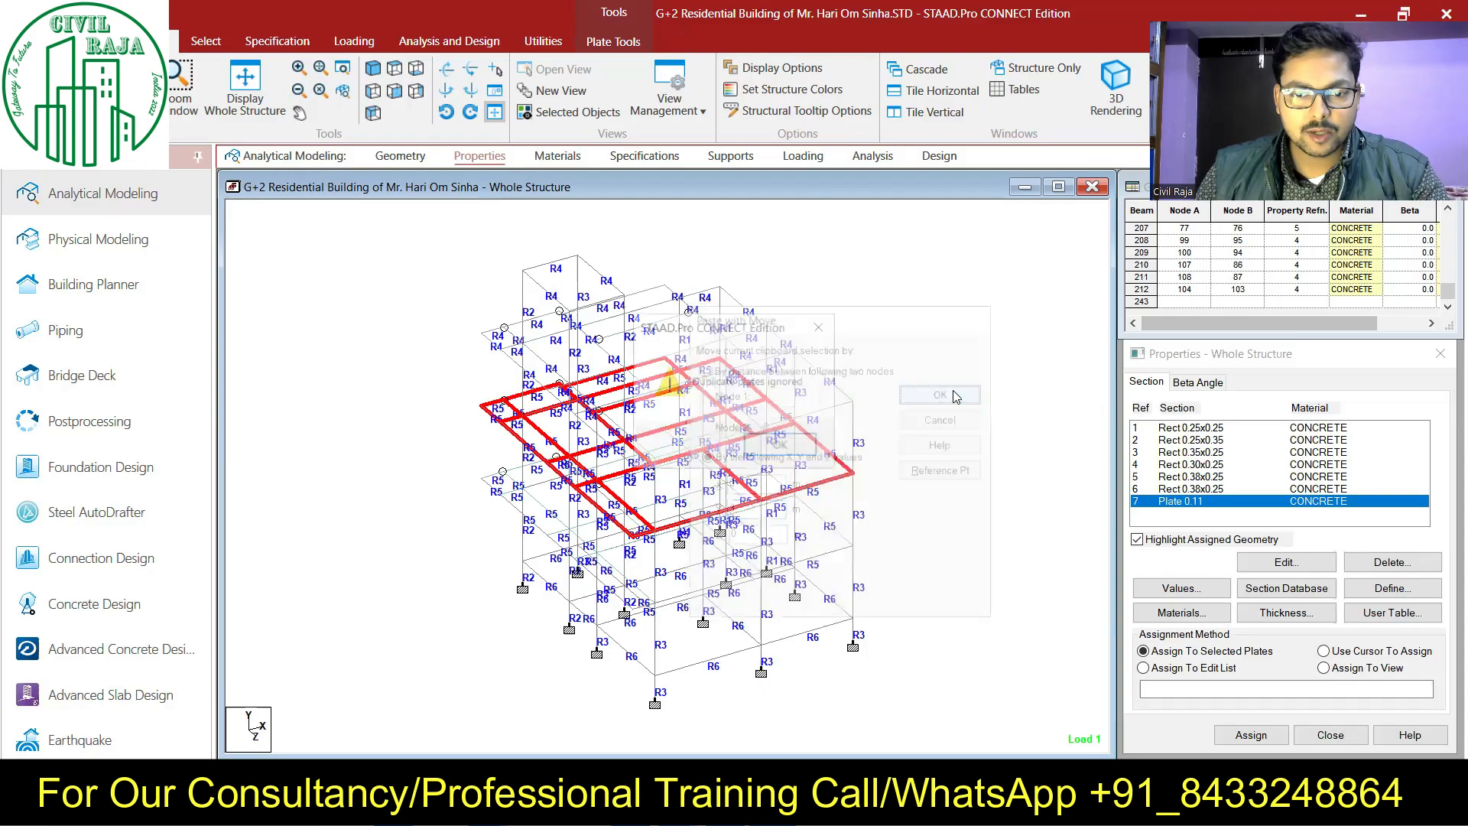
pyautogui.click(780, 447)
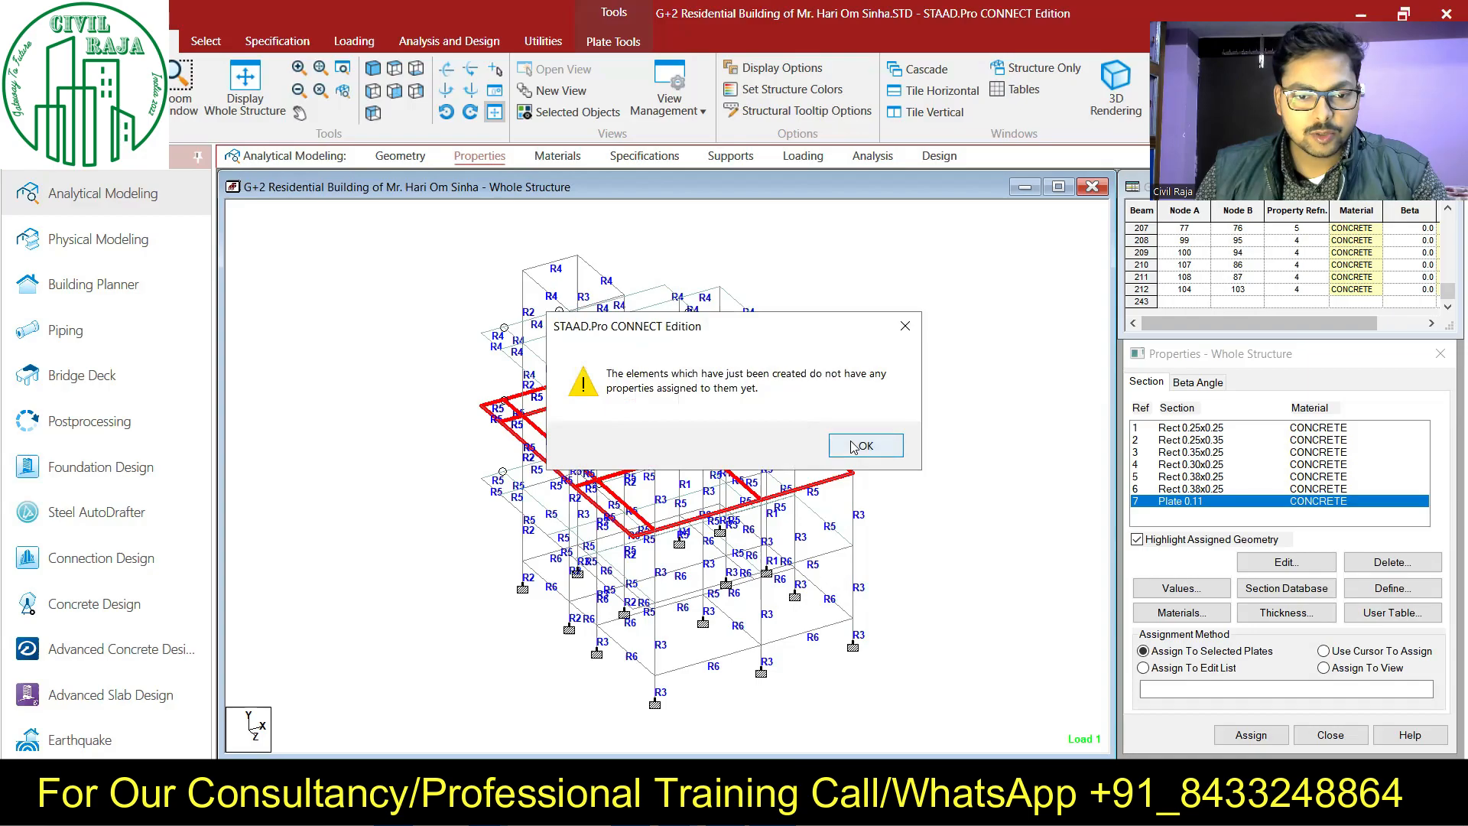
pyautogui.click(863, 448)
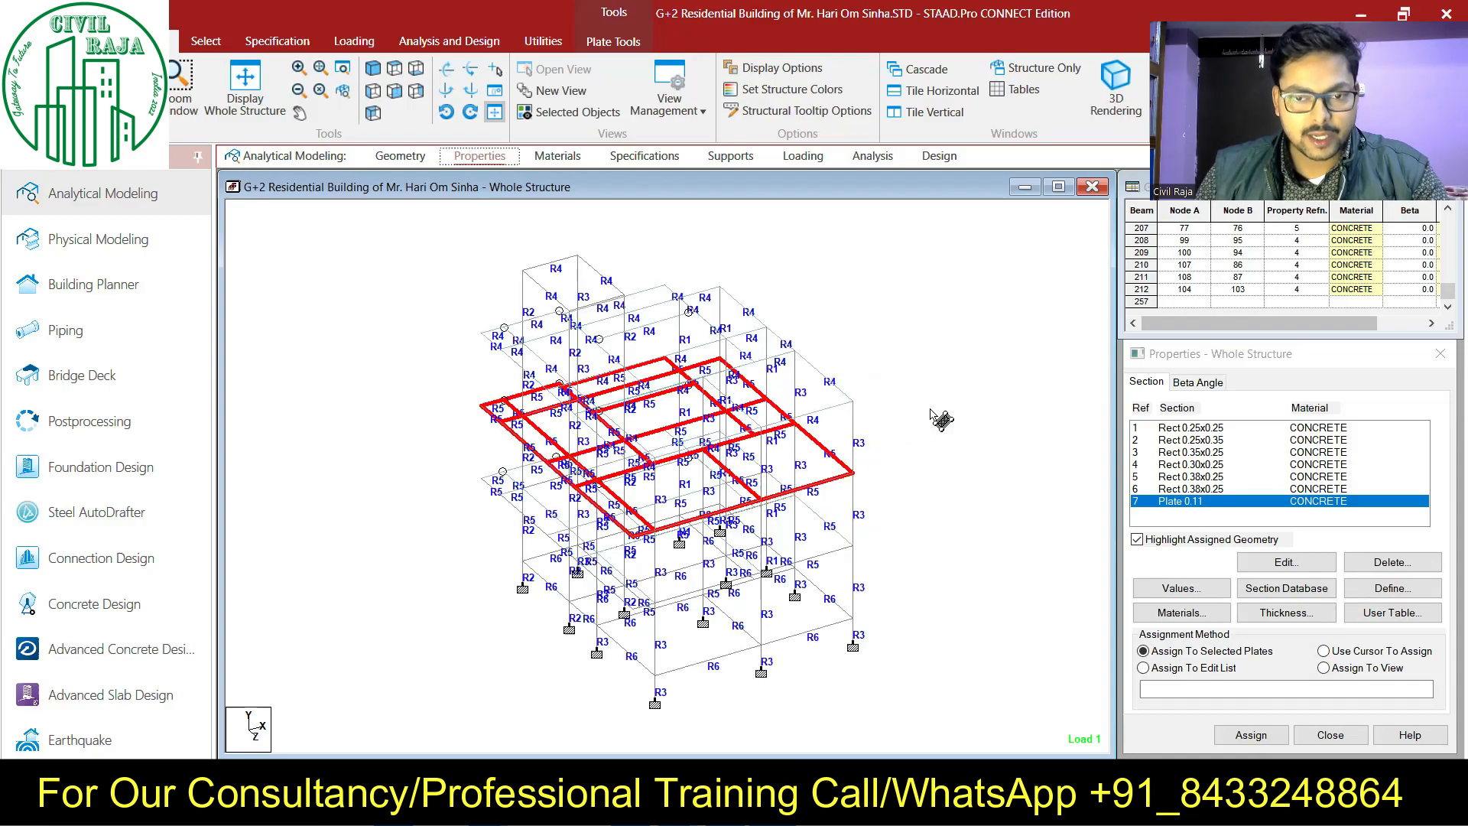
# Step: Check the pasted plates in a 3D rendering, clear the plate selection and switch to the Beams Cursor
pyautogui.click(1110, 88)
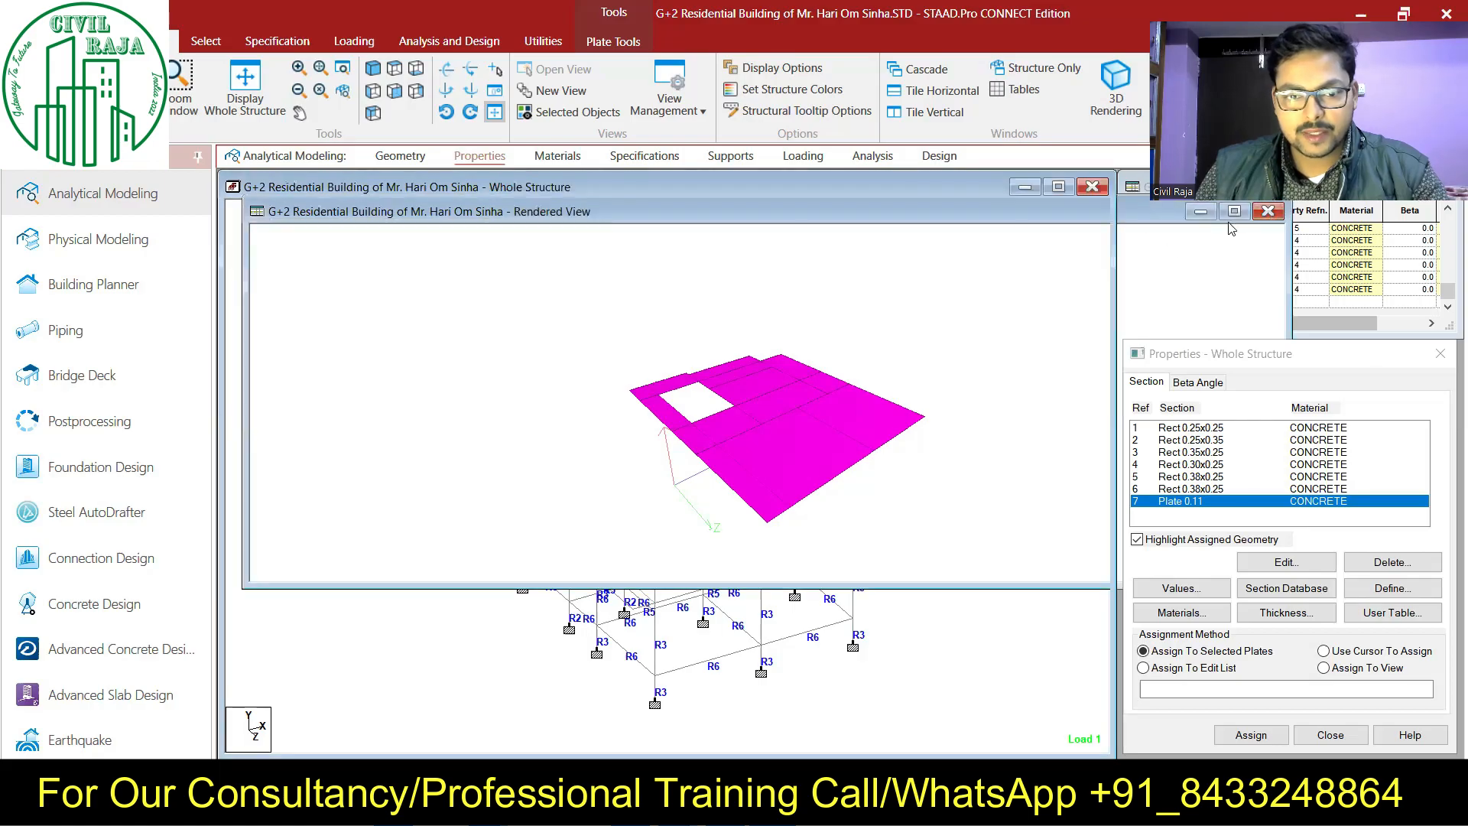
pyautogui.click(1268, 212)
pyautogui.click(936, 289)
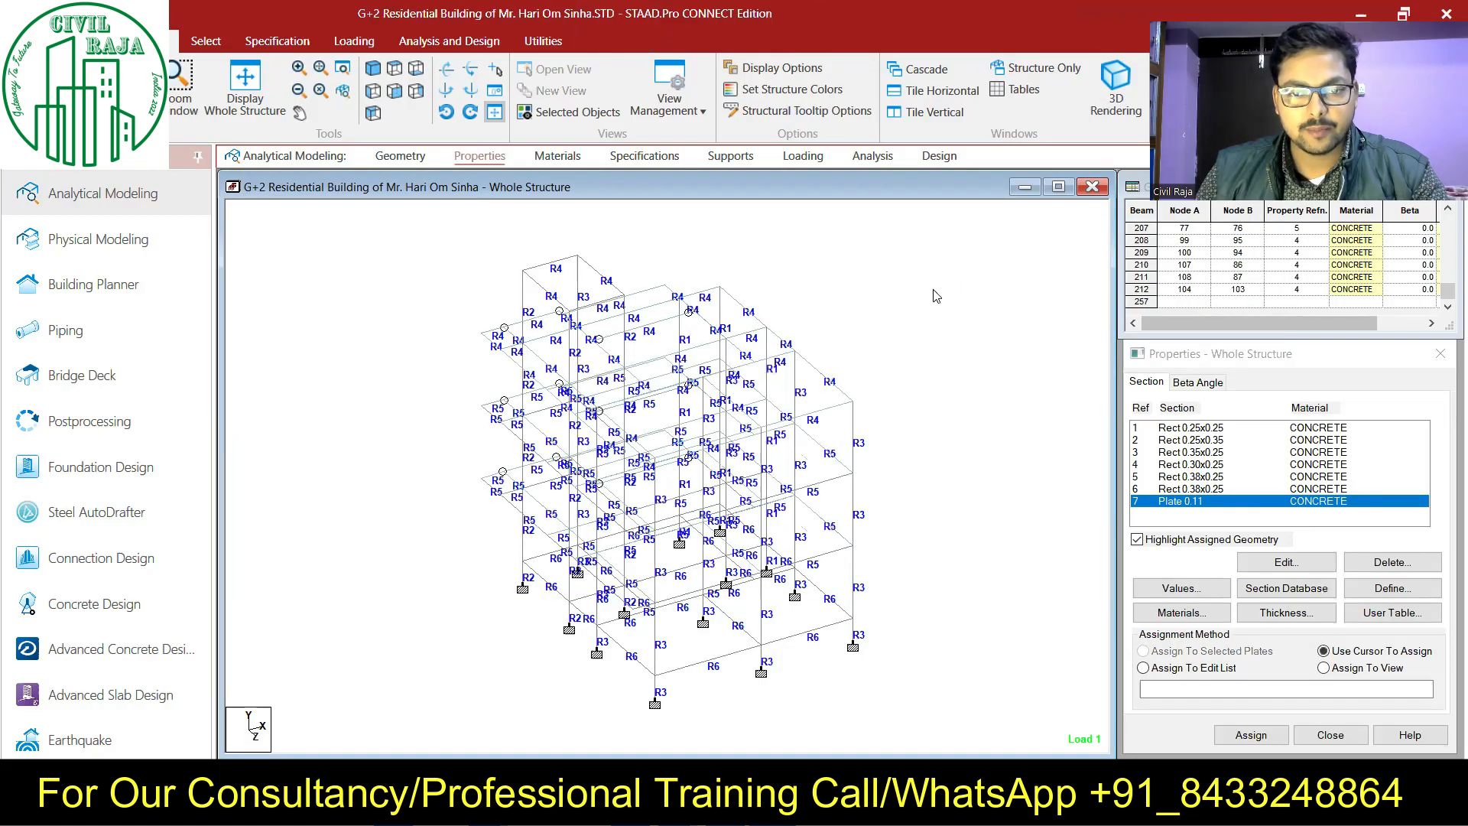
pyautogui.rightClick(936, 289)
pyautogui.moveTo(994, 405)
pyautogui.click(1189, 426)
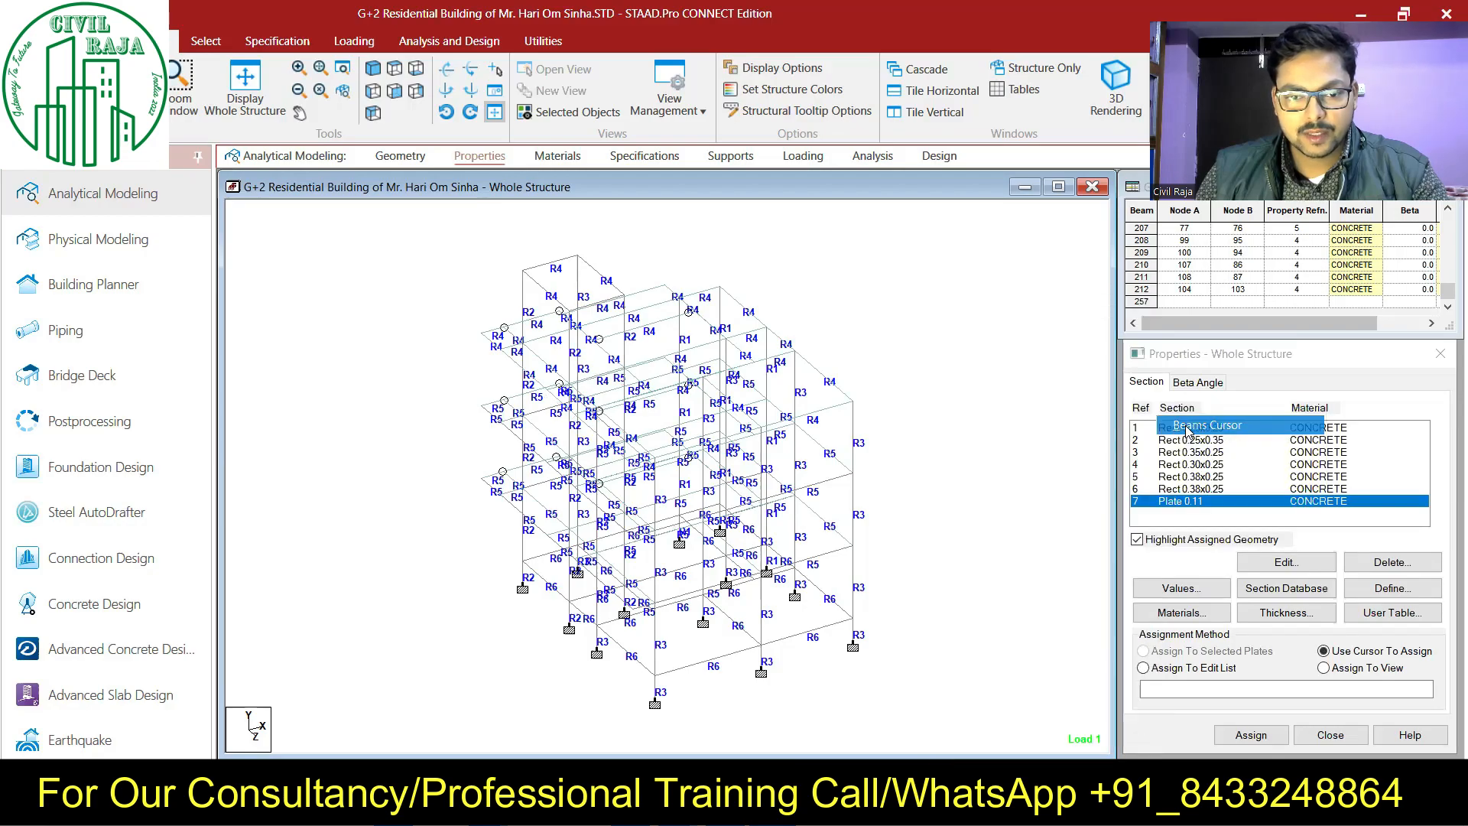
pyautogui.rightClick(942, 391)
# Step: Render the whole structure in 3D and rotate it to inspect the slab plates on all three levels
pyautogui.click(1115, 84)
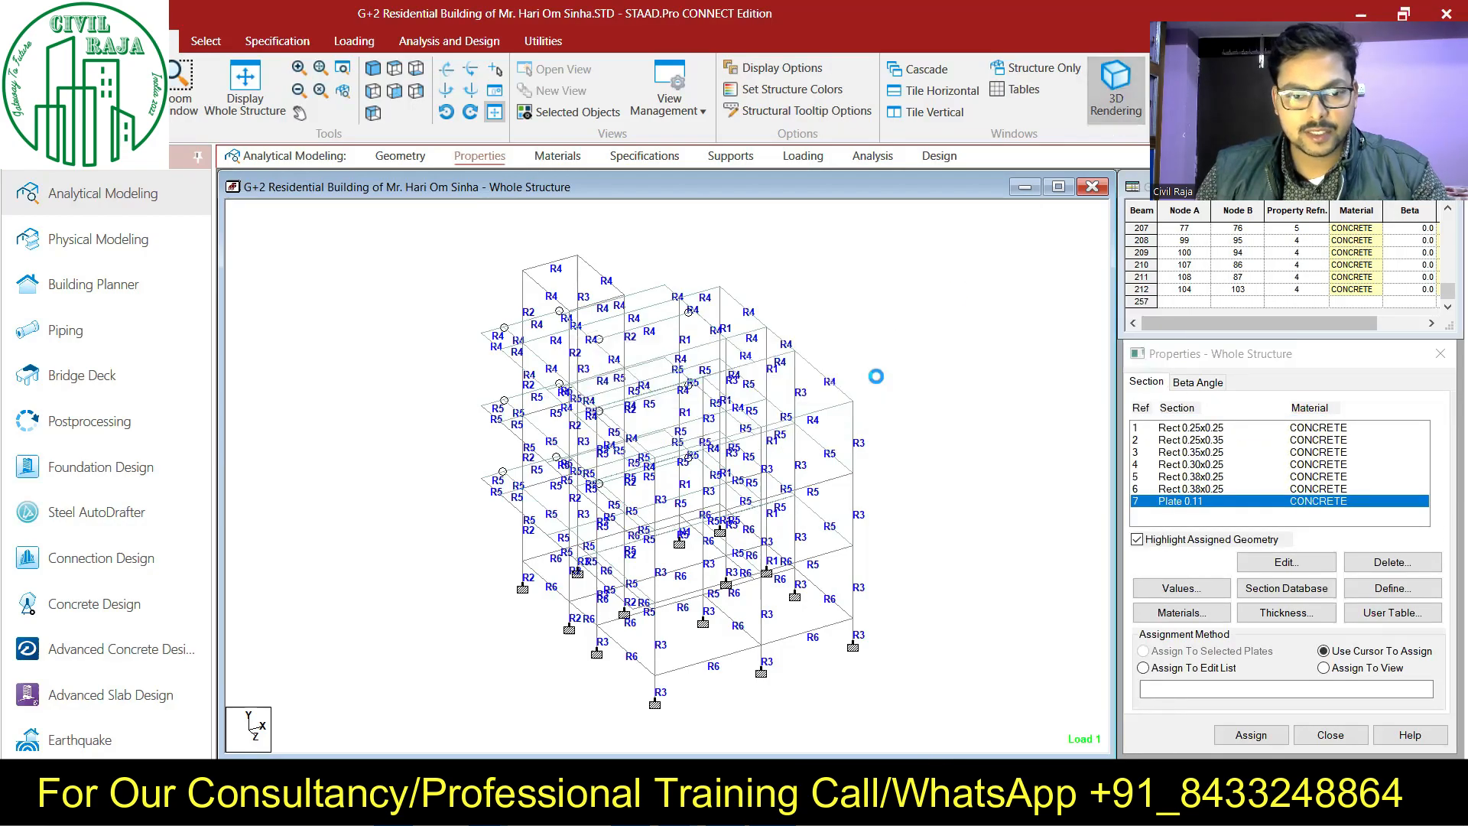
pyautogui.moveTo(831, 449); pyautogui.dragTo(908, 393)
pyautogui.moveTo(796, 442)
pyautogui.mouseDown()
pyautogui.moveTo(824, 444)
pyautogui.moveTo(771, 431)
pyautogui.mouseUp()
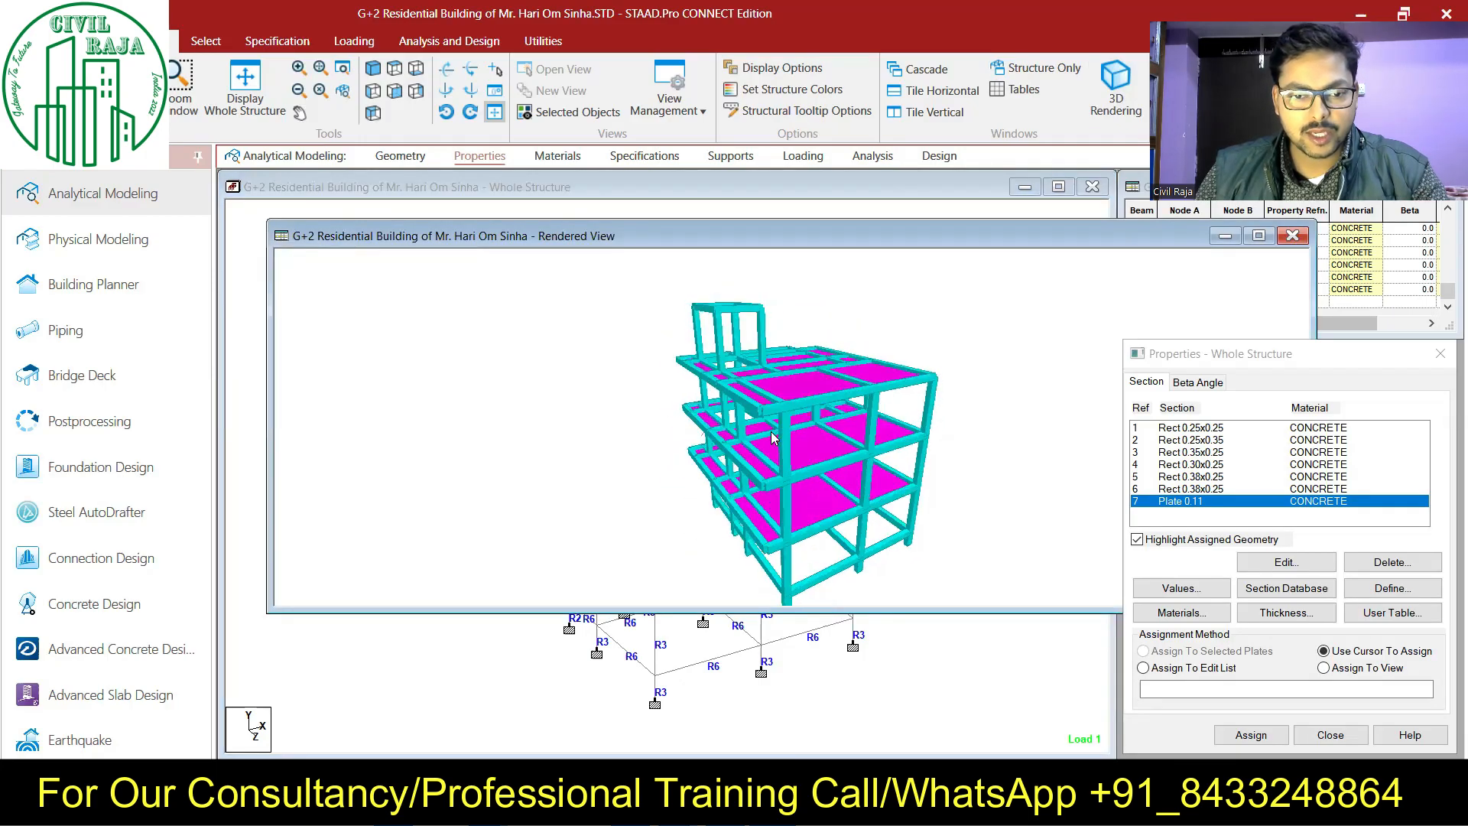
pyautogui.click(1290, 237)
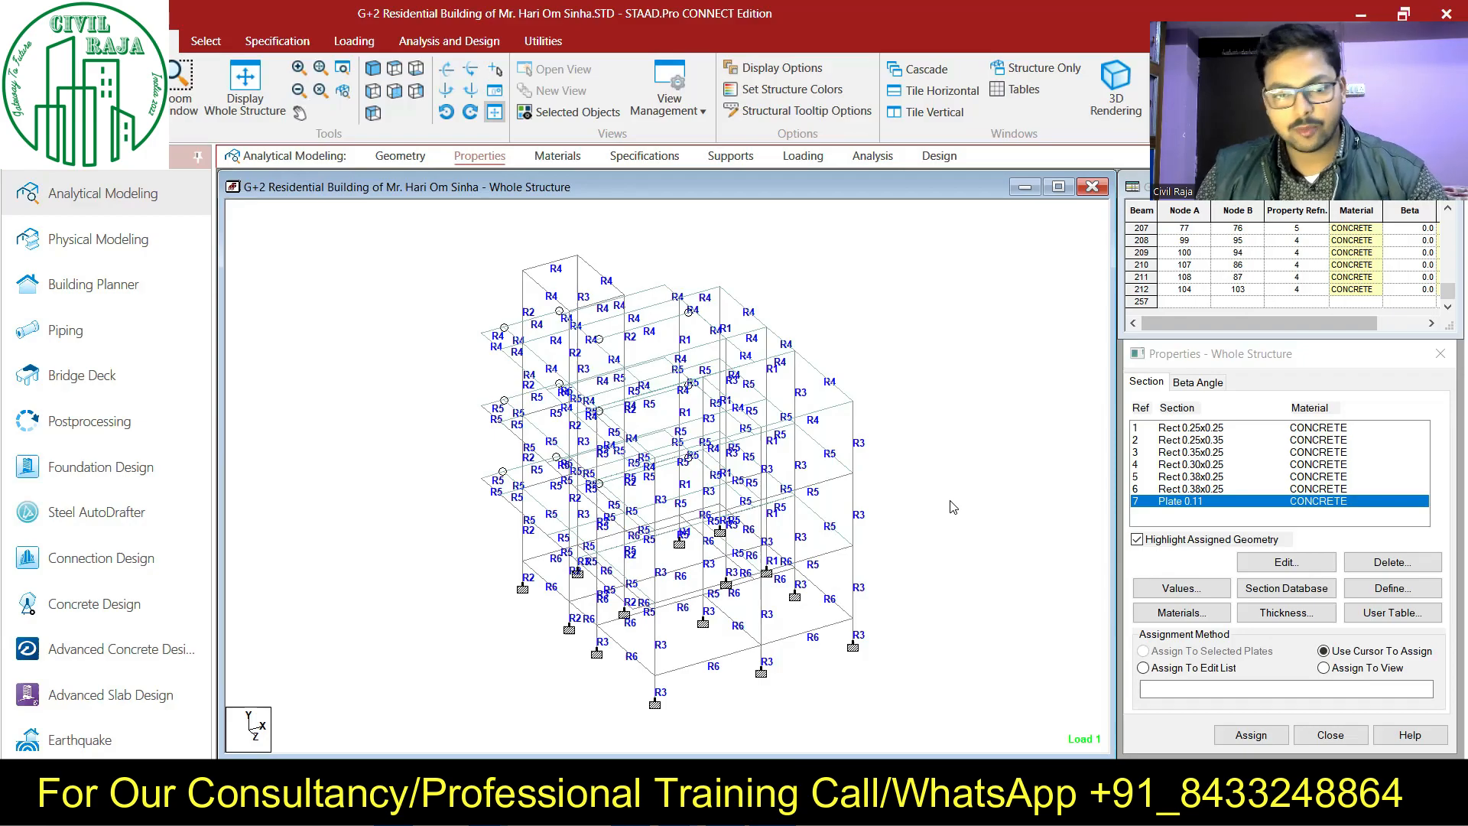
# Step: Add a plate between the four corner nodes at the top of the small rooftop tower
pyautogui.press('Up')
pyautogui.press('Up')
pyautogui.press('Up')
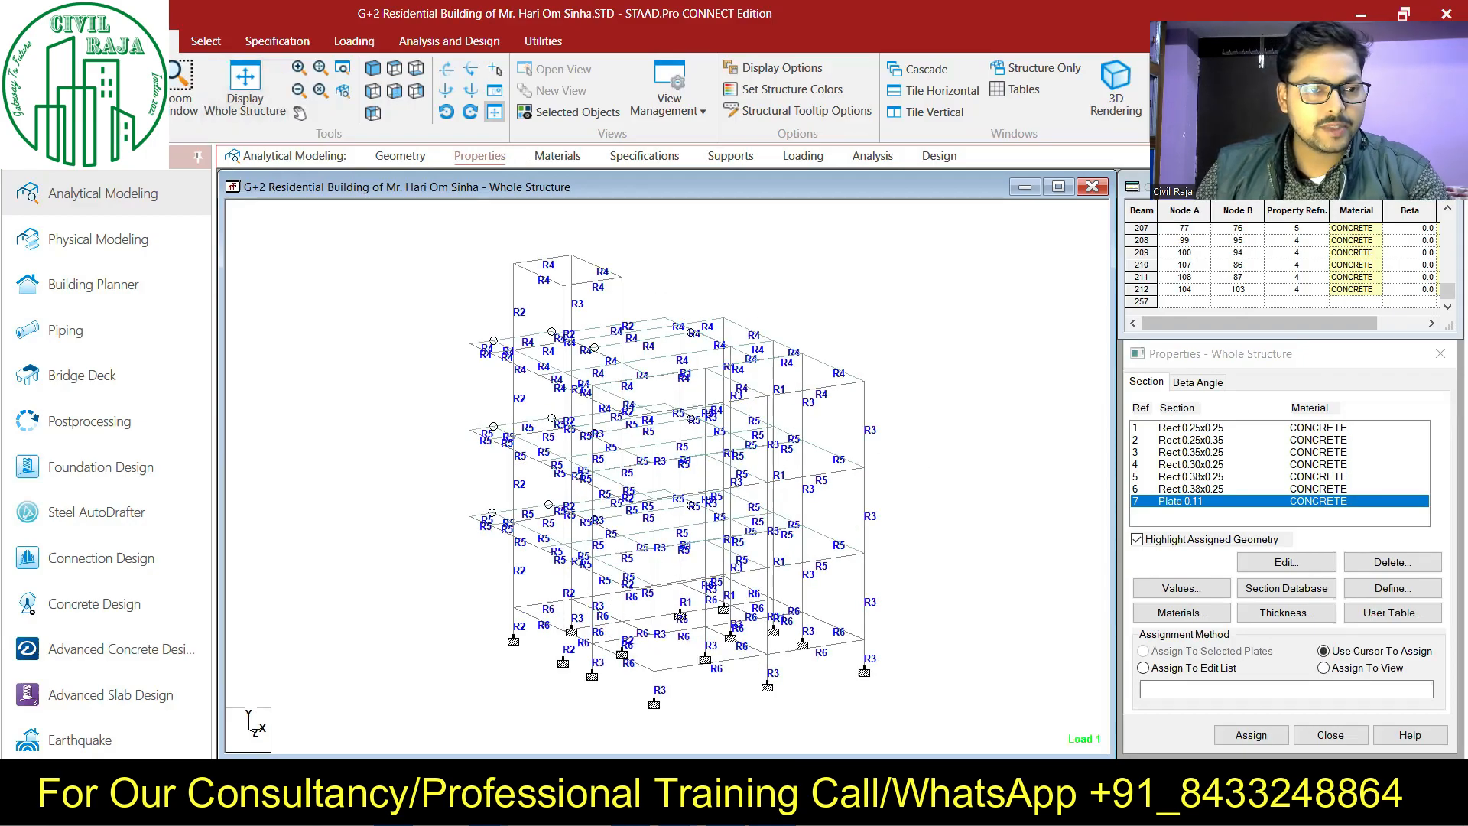
pyautogui.click(92, 41)
pyautogui.click(574, 79)
pyautogui.click(513, 264)
pyautogui.click(571, 256)
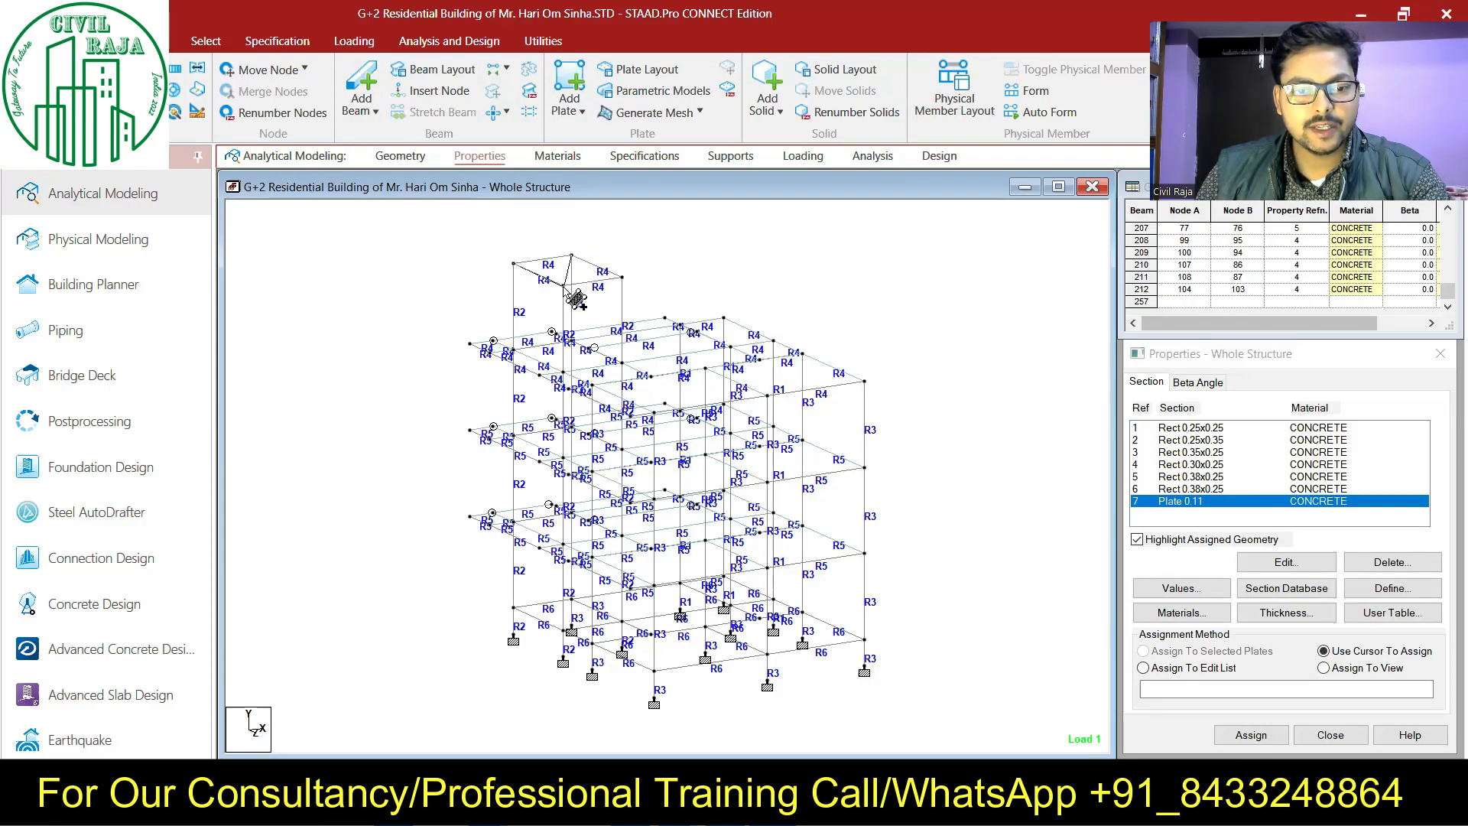
pyautogui.click(619, 276)
pyautogui.click(562, 286)
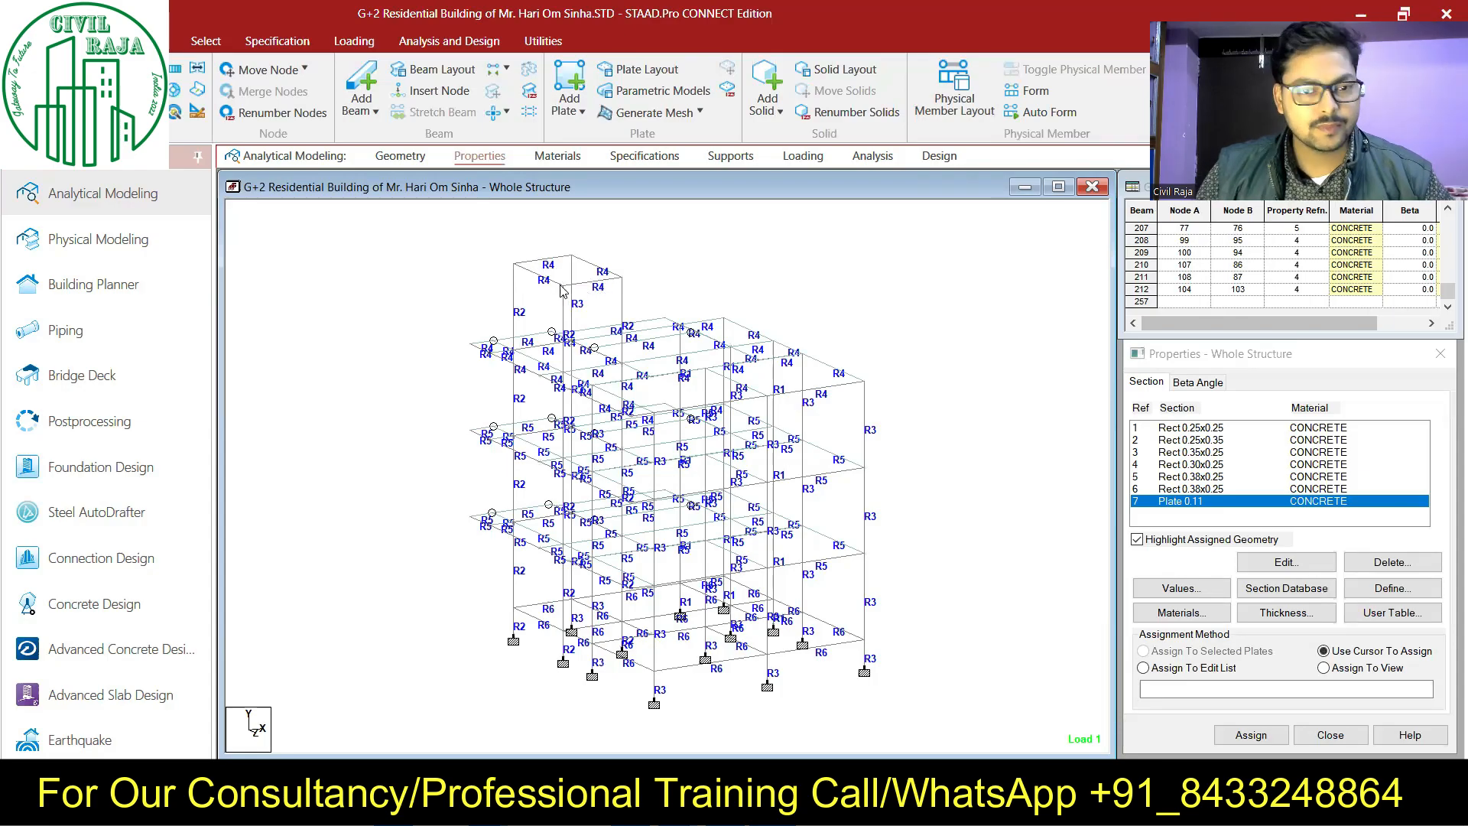
pyautogui.click(528, 91)
pyautogui.click(514, 263)
pyautogui.click(623, 276)
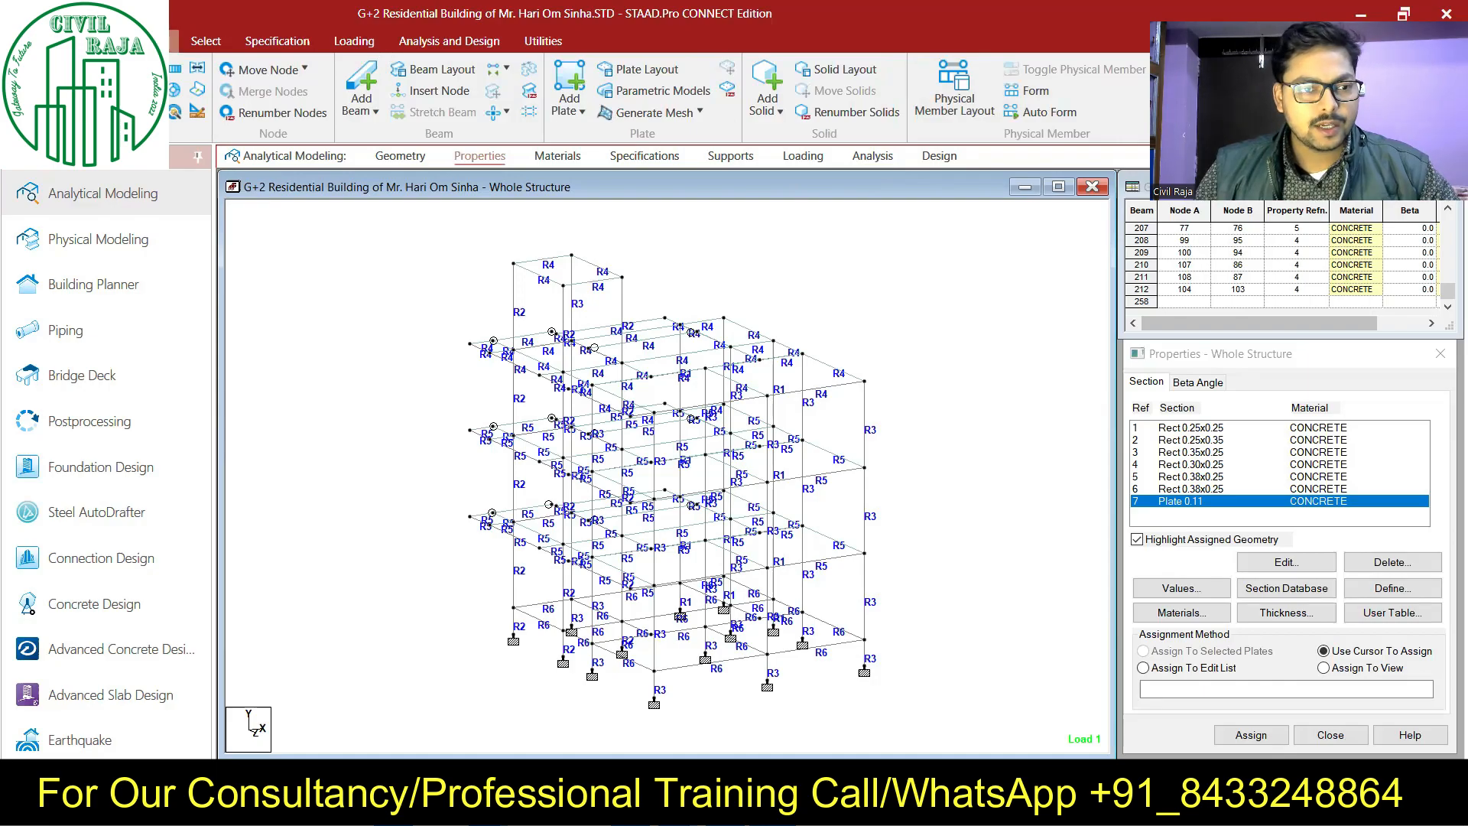
# Step: Render the model in 3D again to inspect the rooftop tower's slab, and close the rendering
pyautogui.click(159, 42)
pyautogui.click(1113, 99)
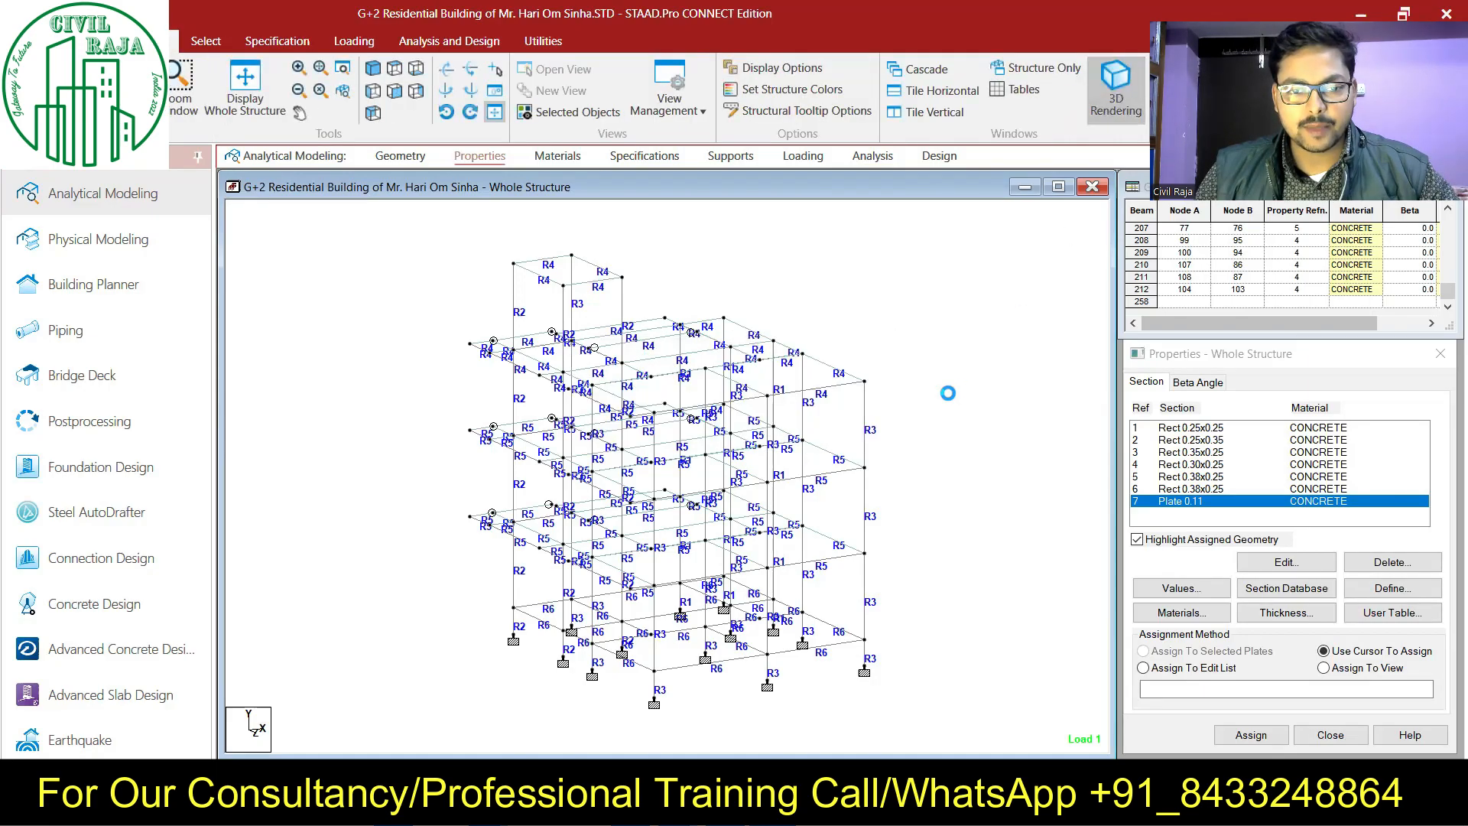
pyautogui.moveTo(746, 447); pyautogui.dragTo(746, 464)
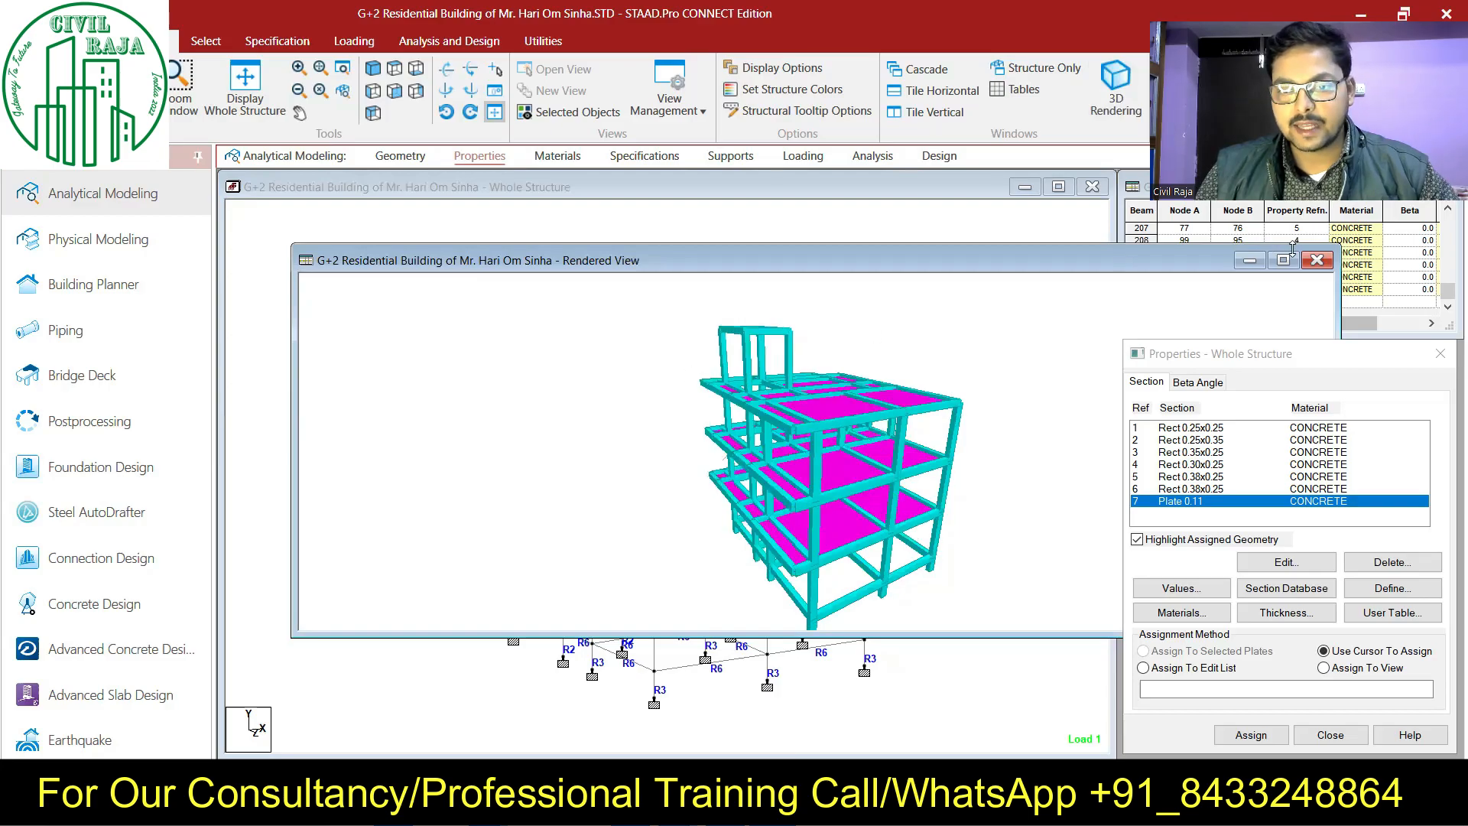
pyautogui.click(1316, 260)
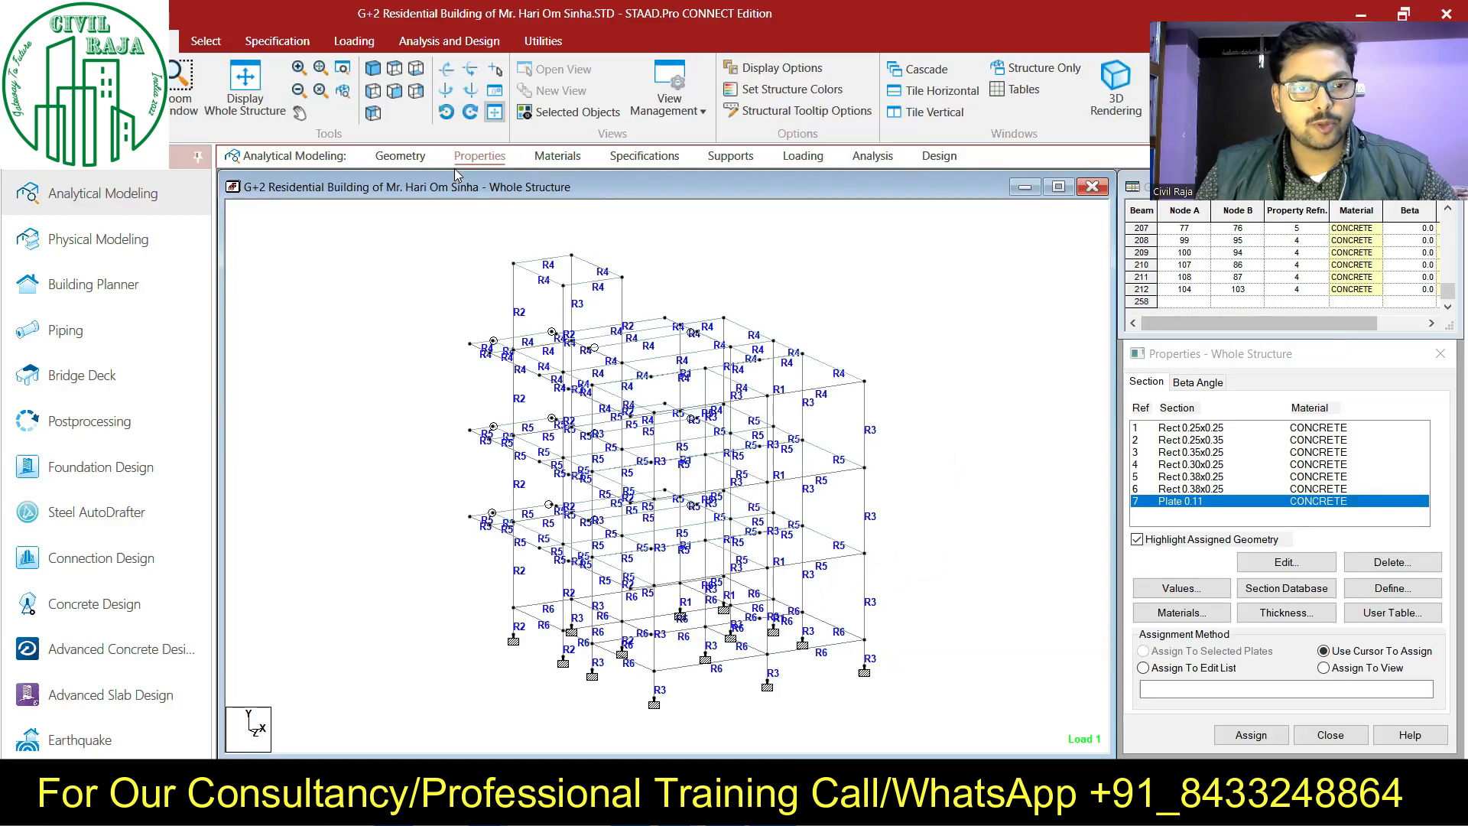
# Step: Assign the Plate 0.11 thickness property to all plates in the view, confirm the assignment and clear the plate selection
pyautogui.click(471, 154)
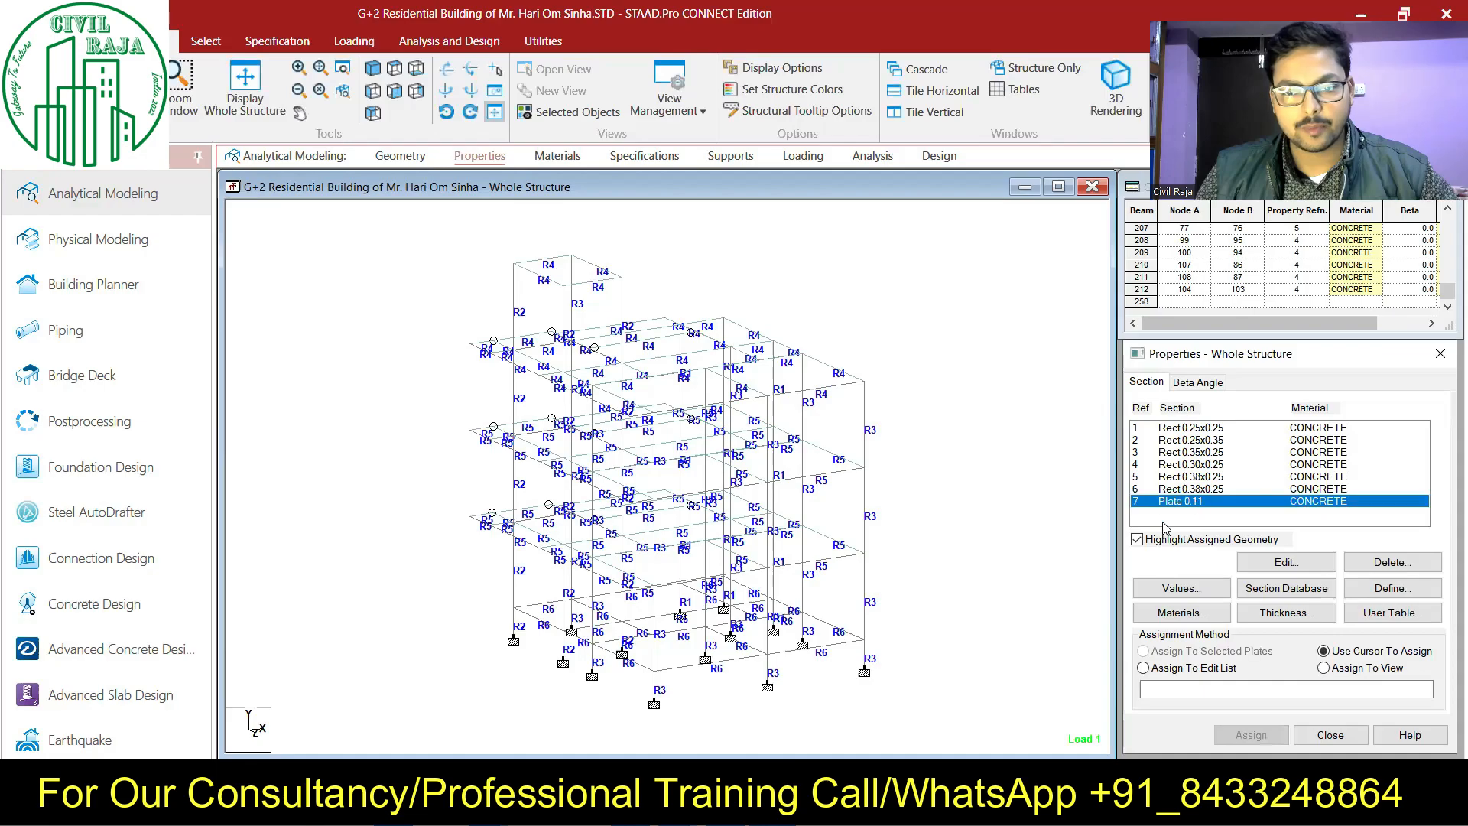
pyautogui.click(1351, 668)
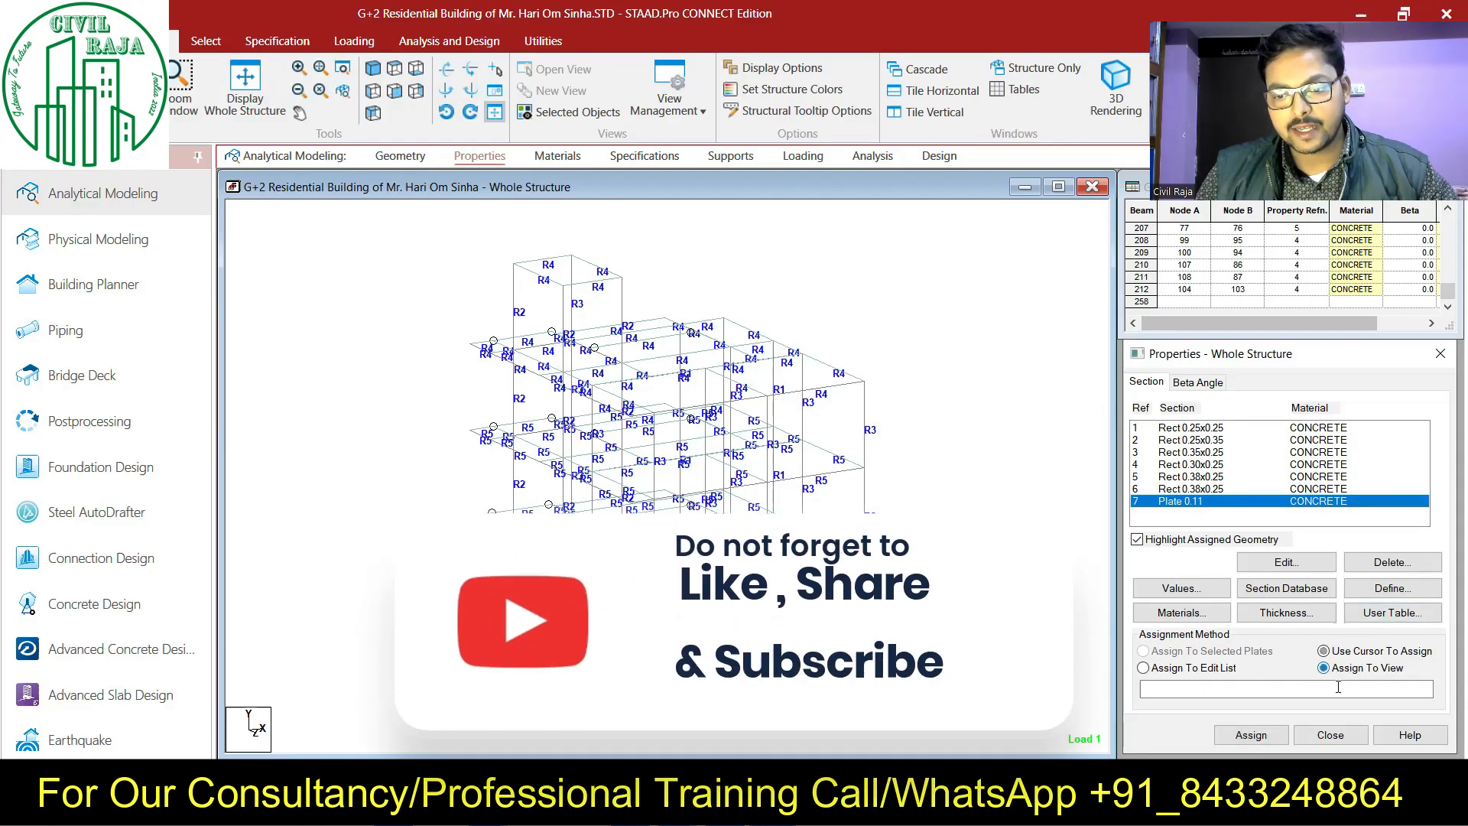
pyautogui.click(1250, 734)
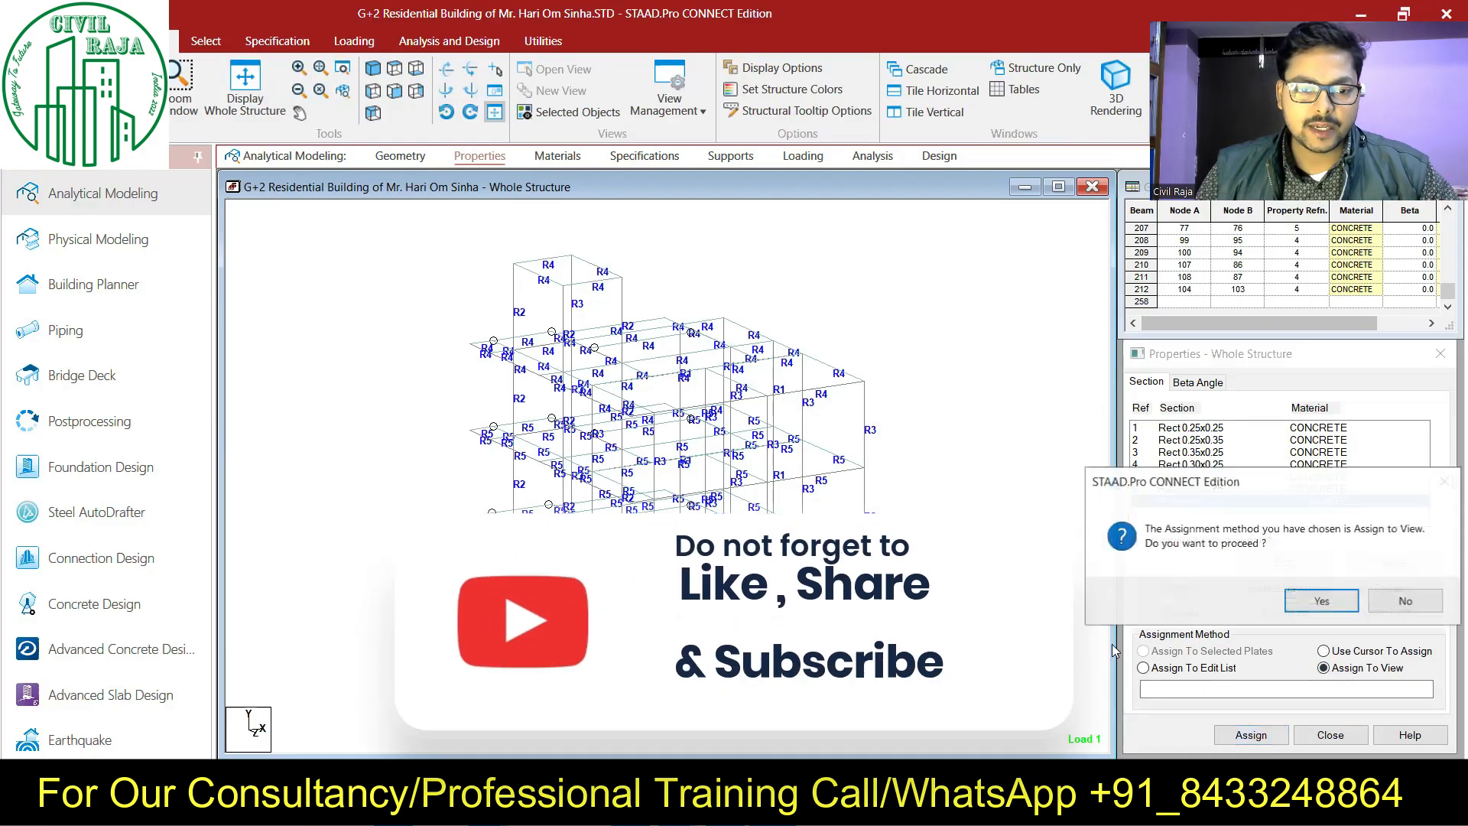
pyautogui.click(1321, 600)
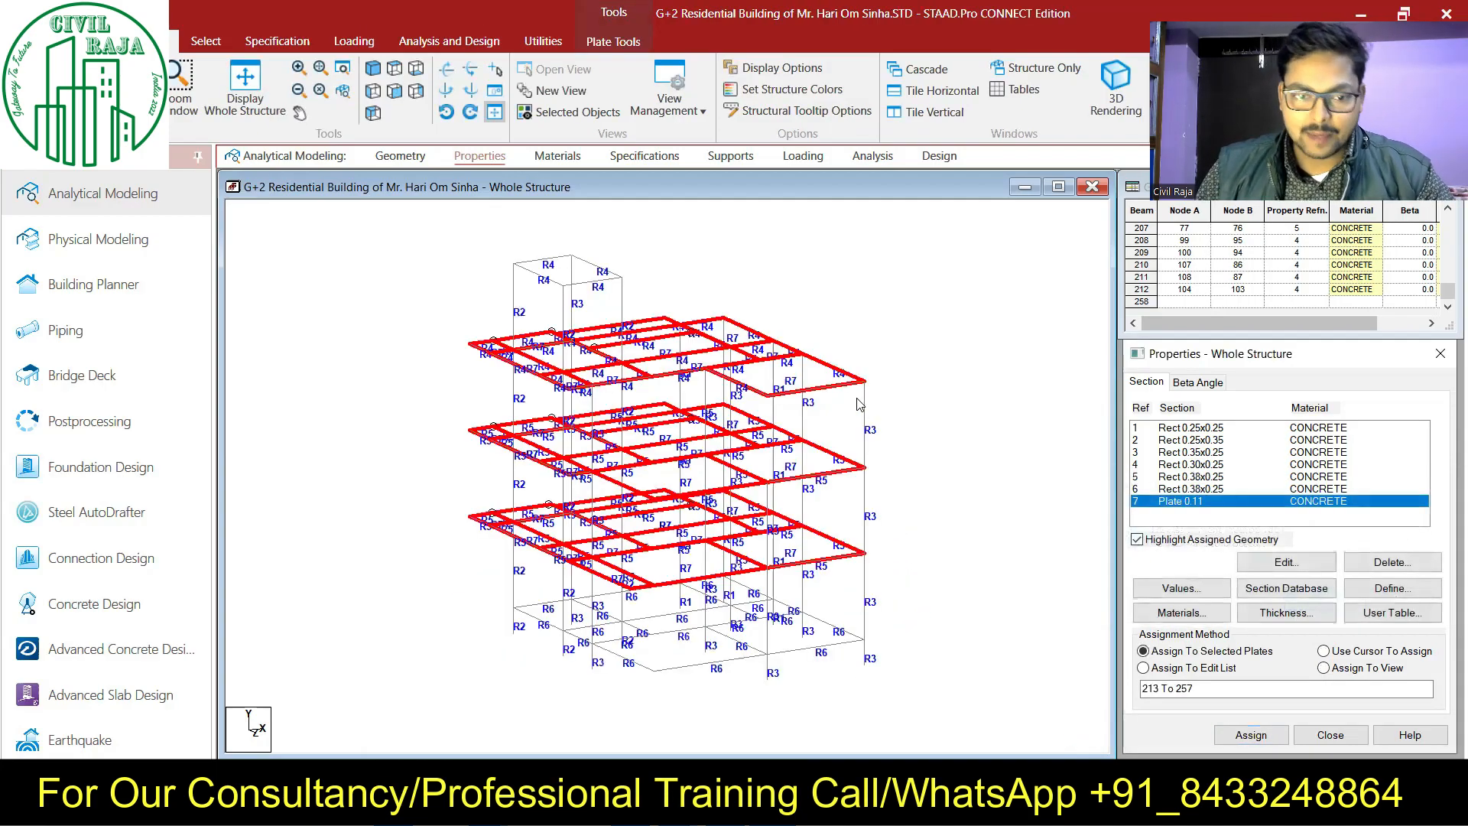
pyautogui.click(887, 275)
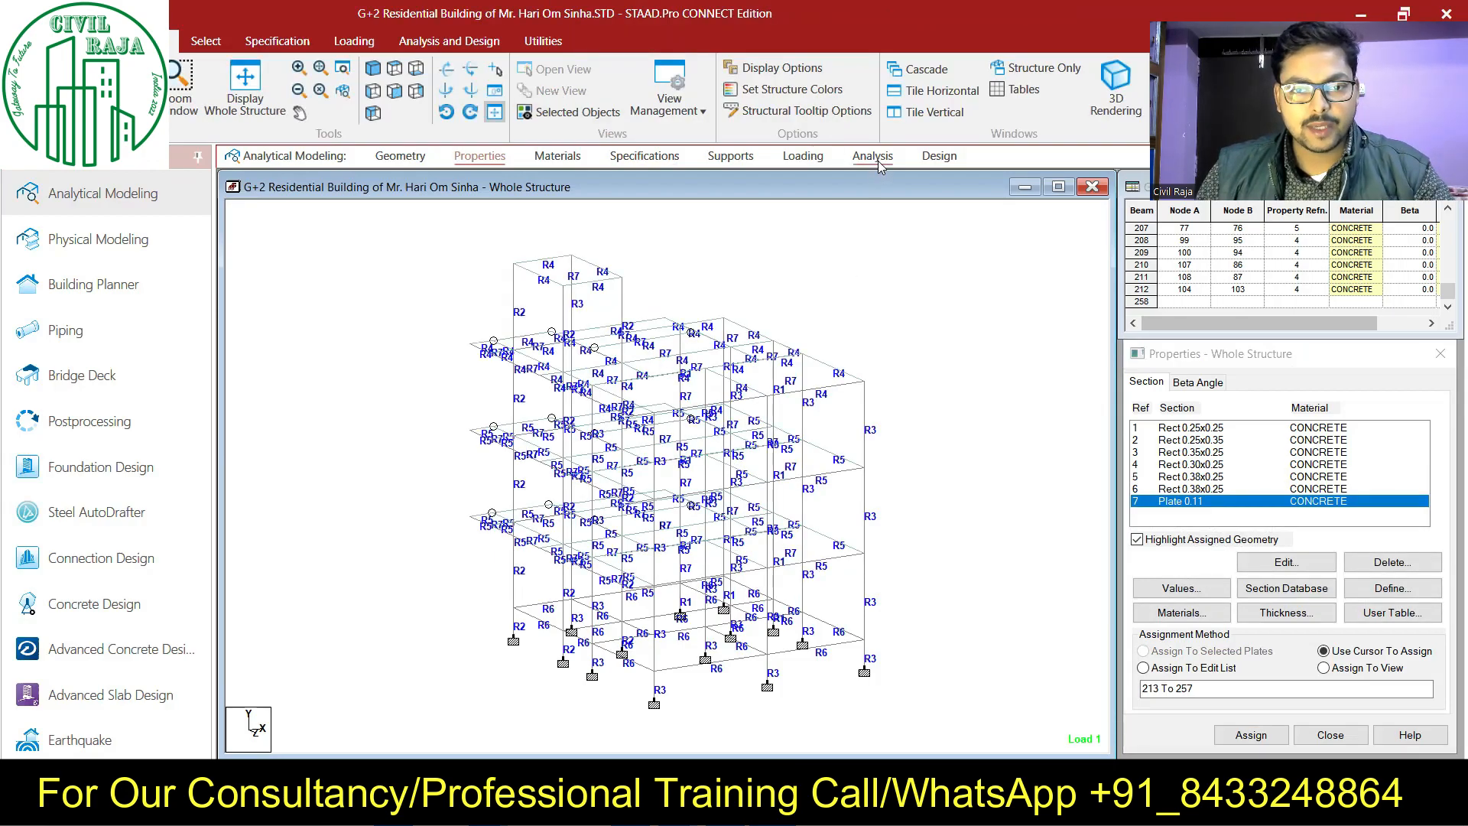
# Step: Run the analysis of the structure, saving the modified model first
pyautogui.click(872, 156)
pyautogui.click(311, 90)
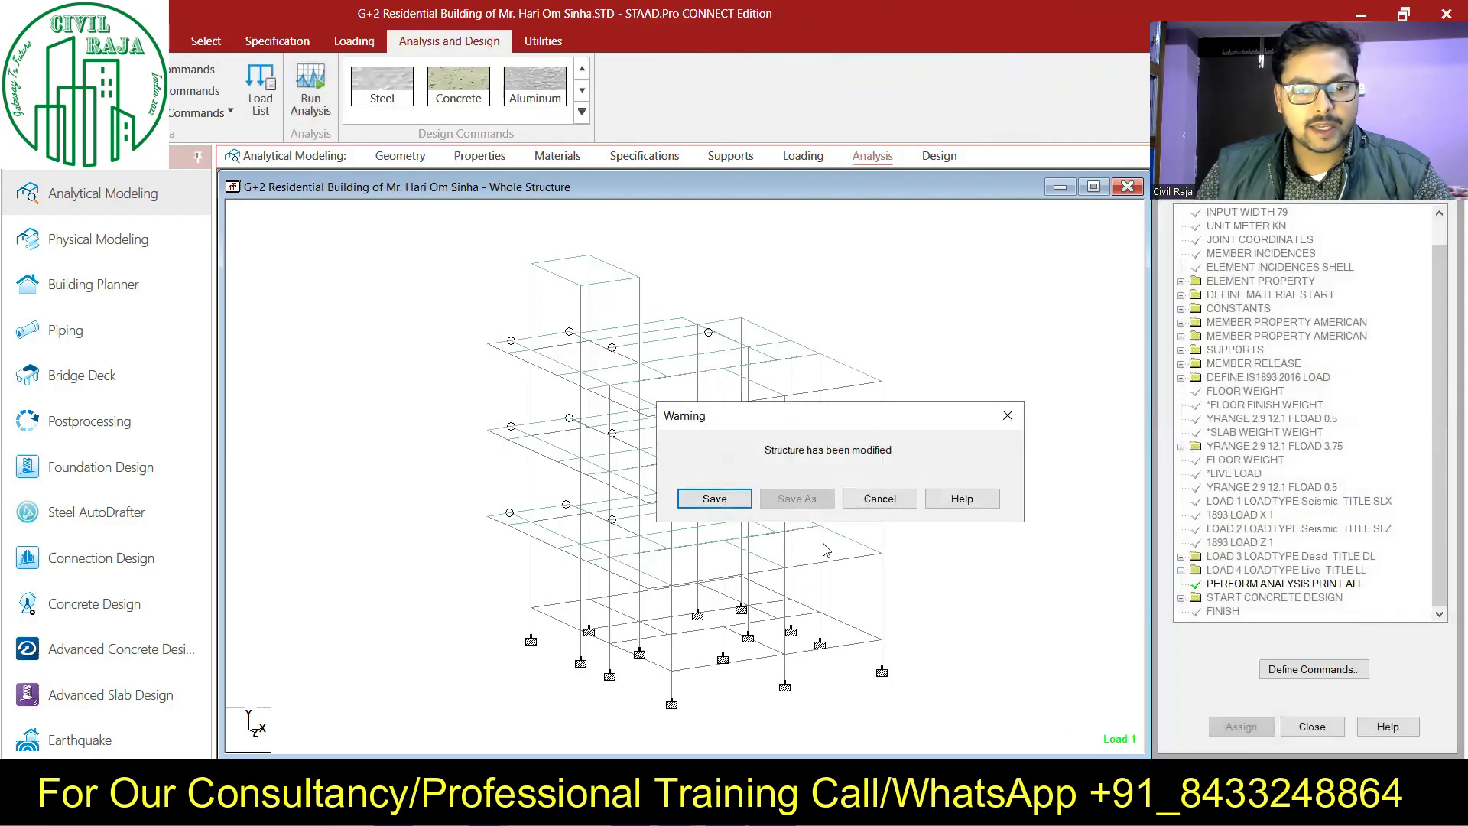
pyautogui.click(714, 498)
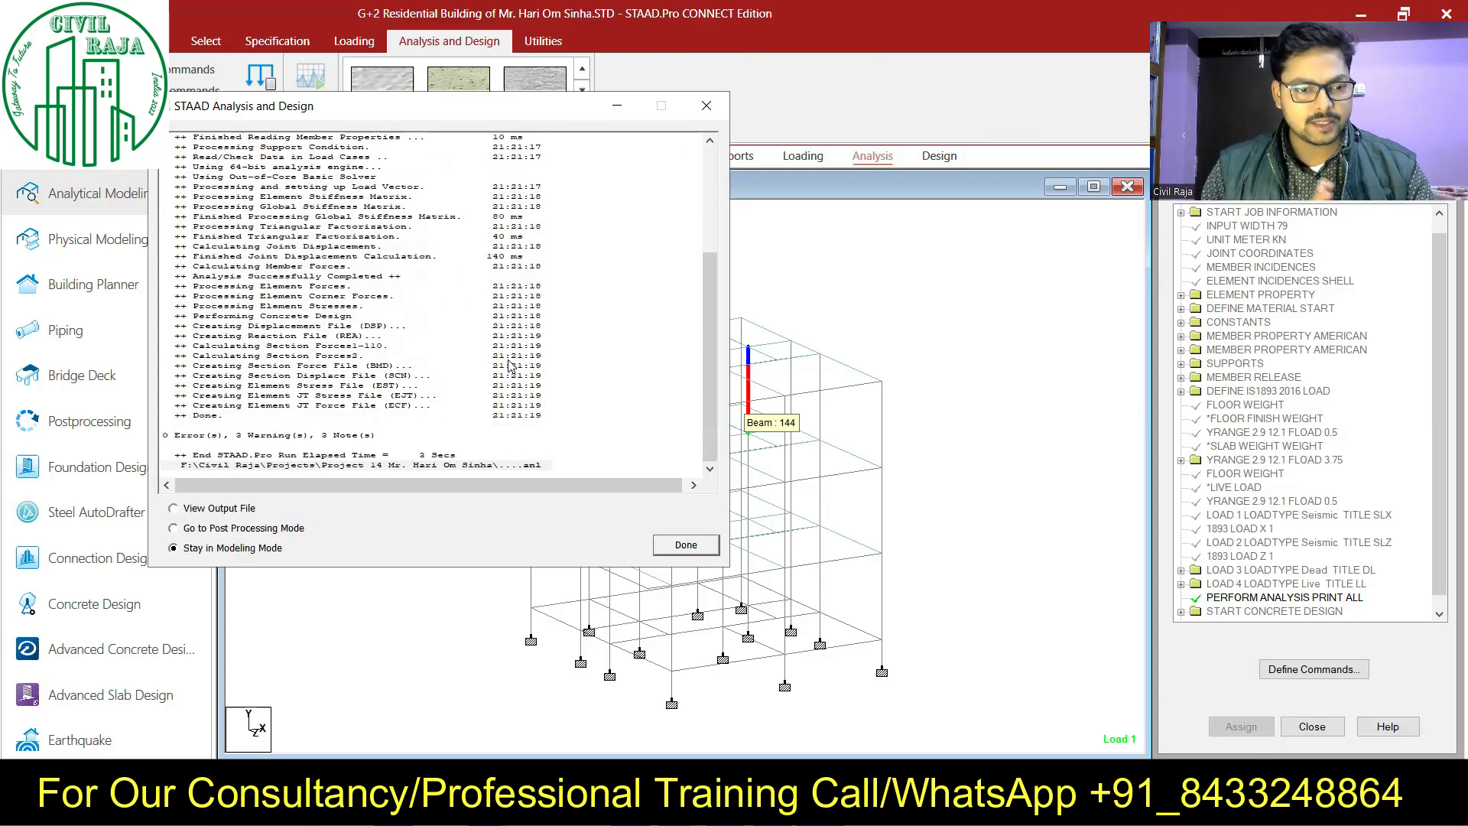
# Step: View the analysis output file, review the warnings and notes in its error list, and close the viewer
pyautogui.click(218, 507)
pyautogui.click(686, 545)
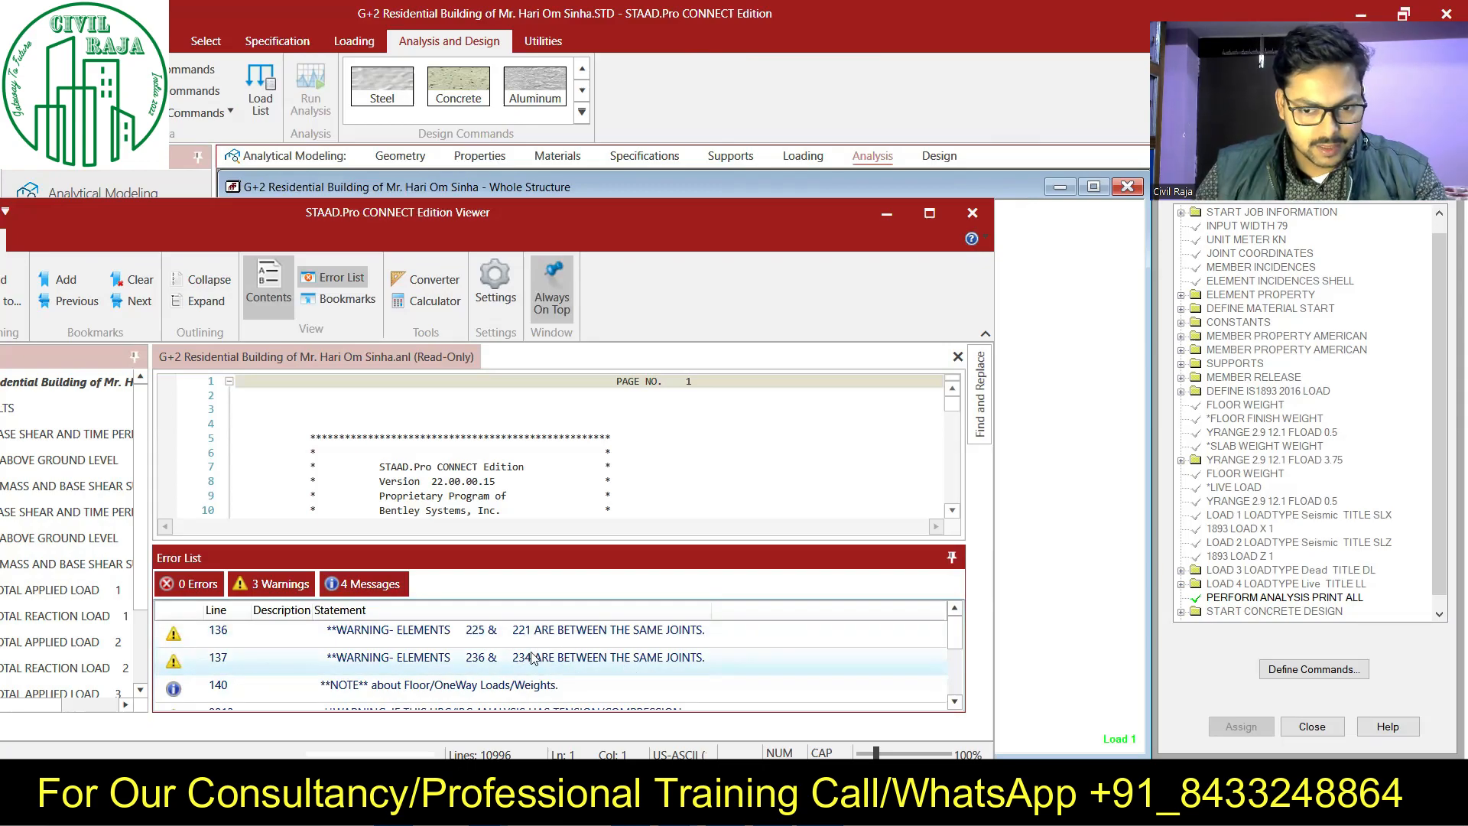
pyautogui.scroll(-1, 526, 642)
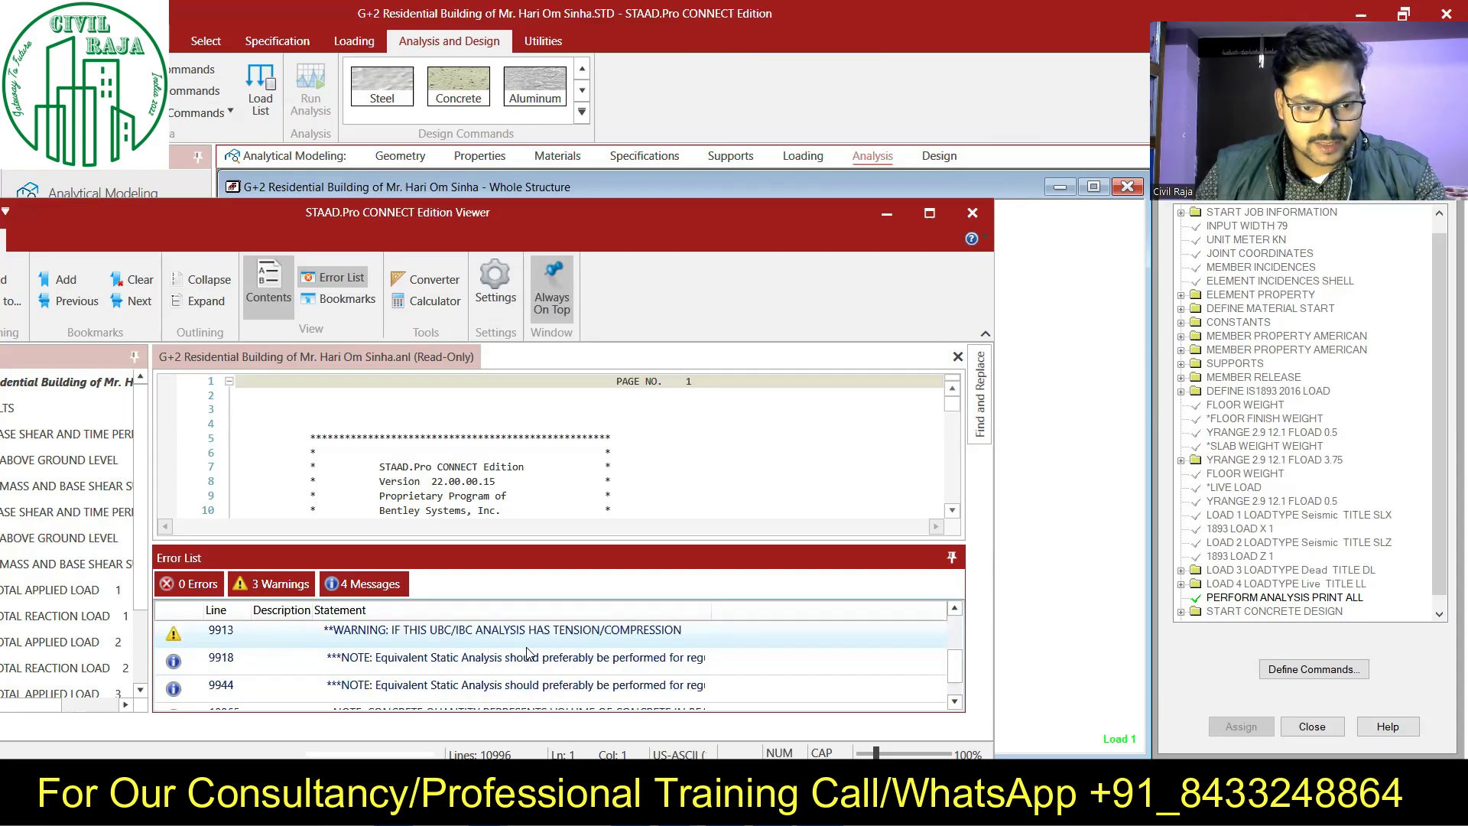
pyautogui.scroll(1, 526, 654)
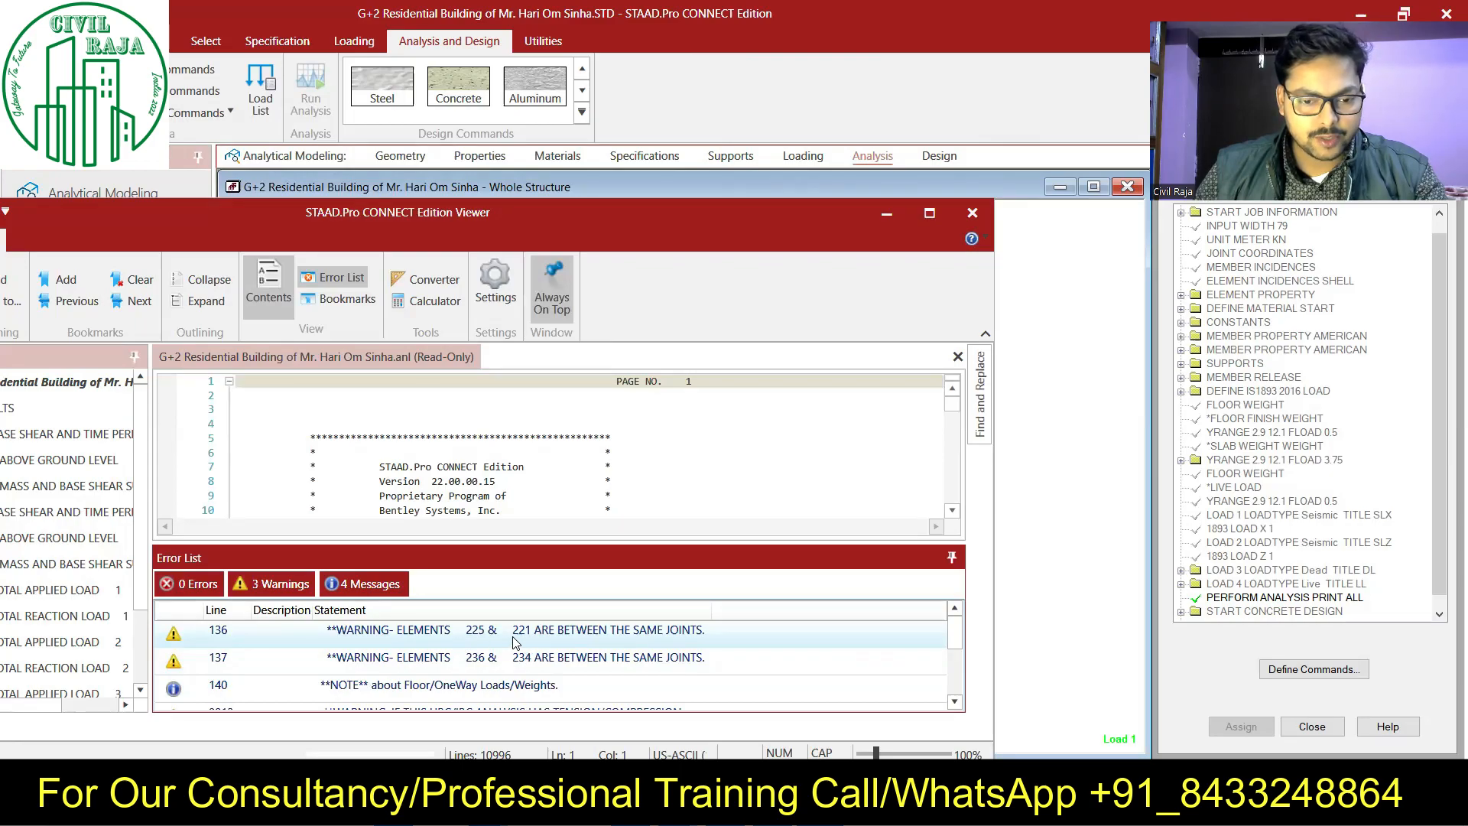
pyautogui.click(971, 212)
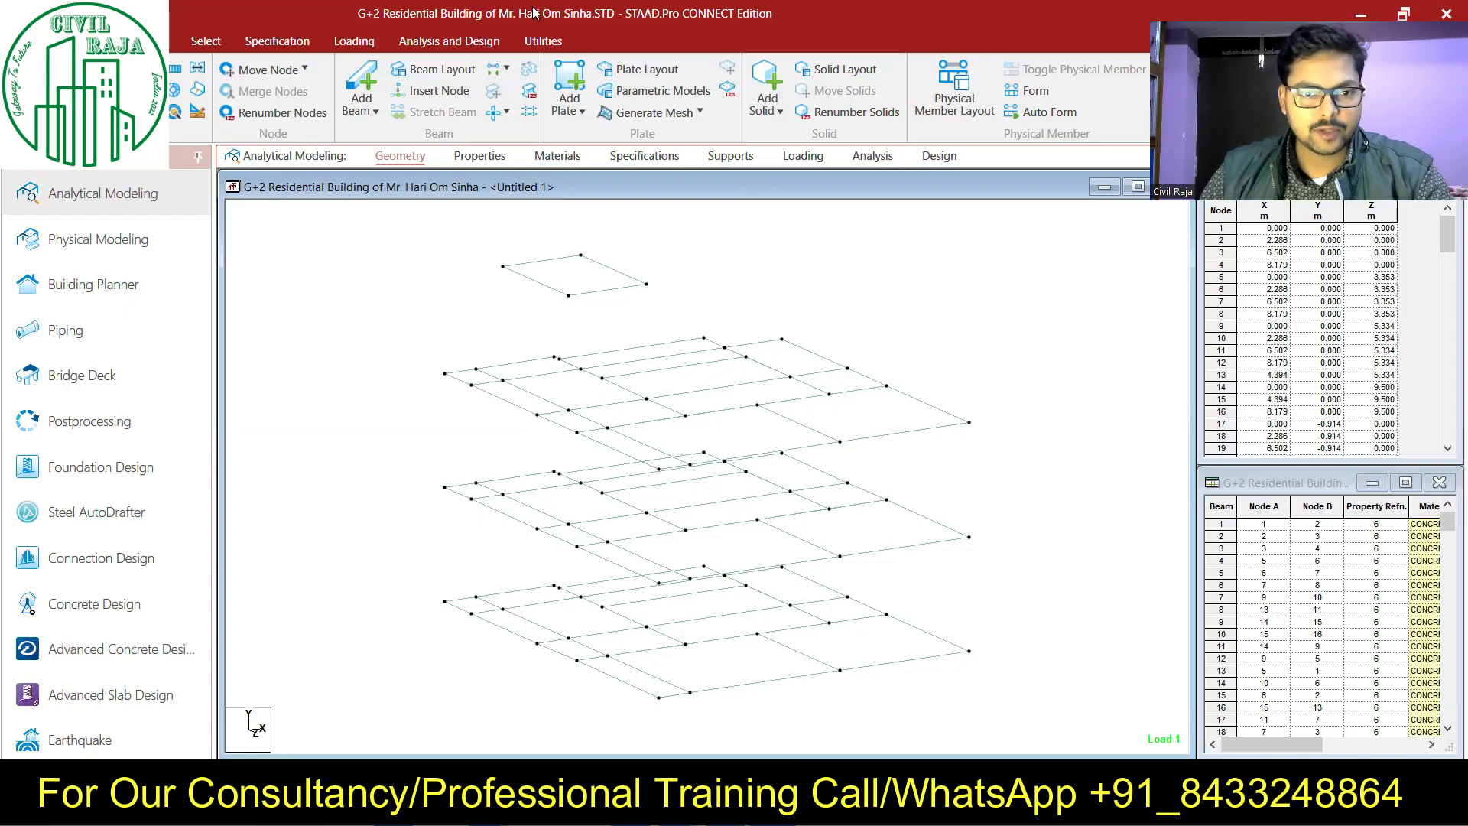
# Step: Show the plate layout, check the duplicate plate numbers in the Notepad list, and delete duplicate plate 225
pyautogui.click(642, 70)
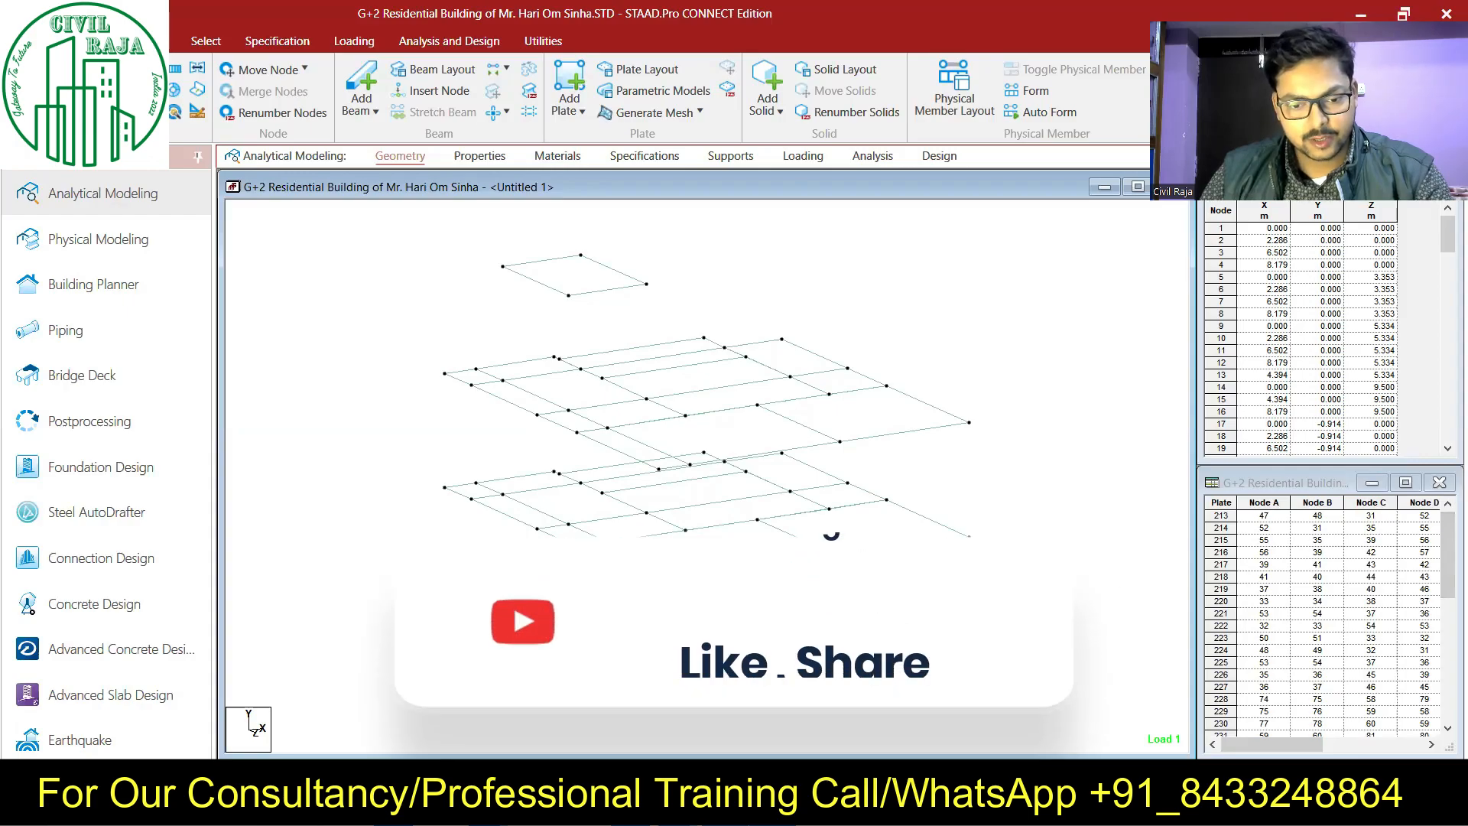
pyautogui.hotkey('alt', 'Tab')
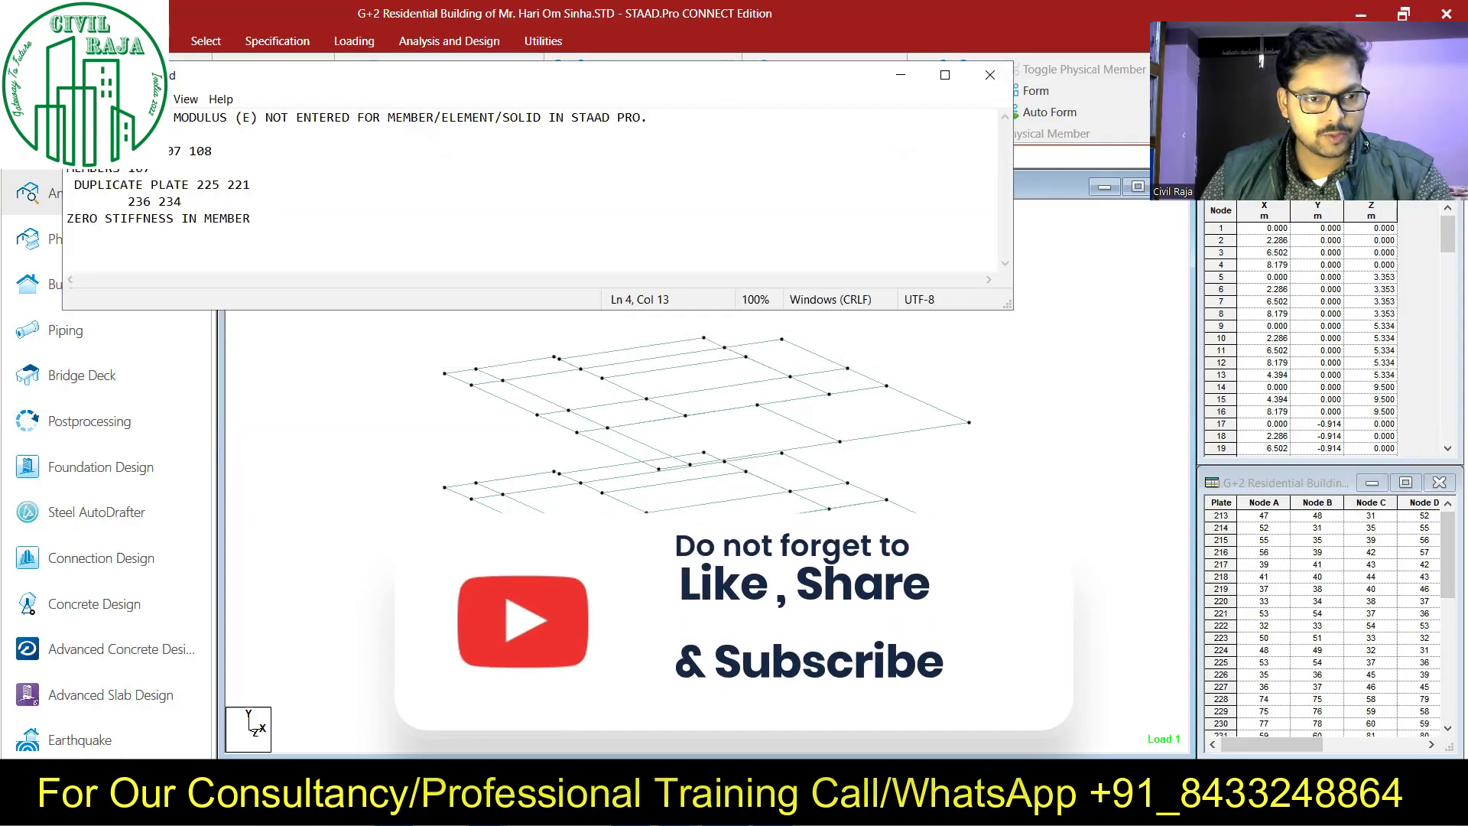
pyautogui.hotkey('alt', 'Tab')
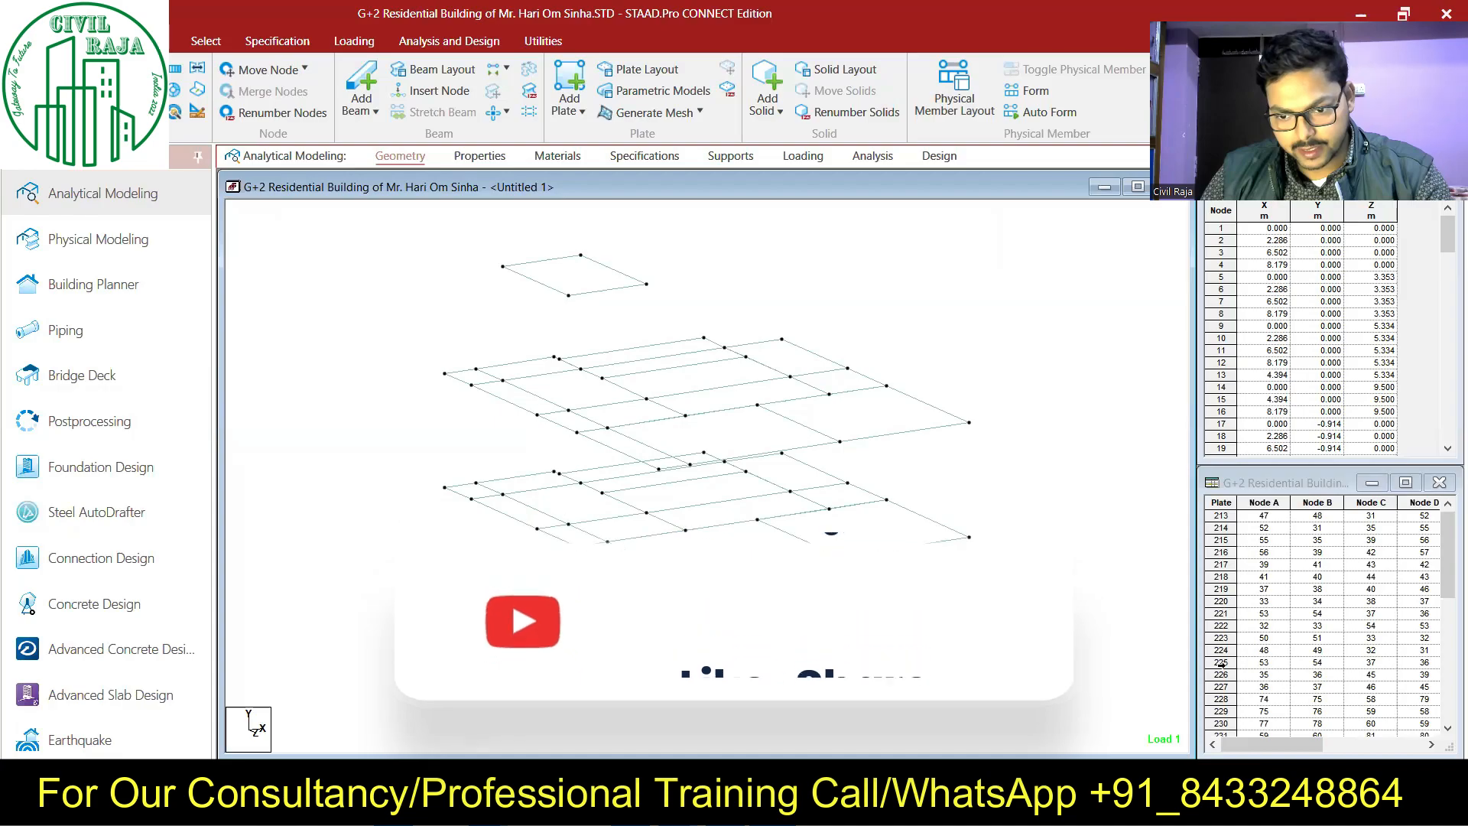
pyautogui.click(1221, 662)
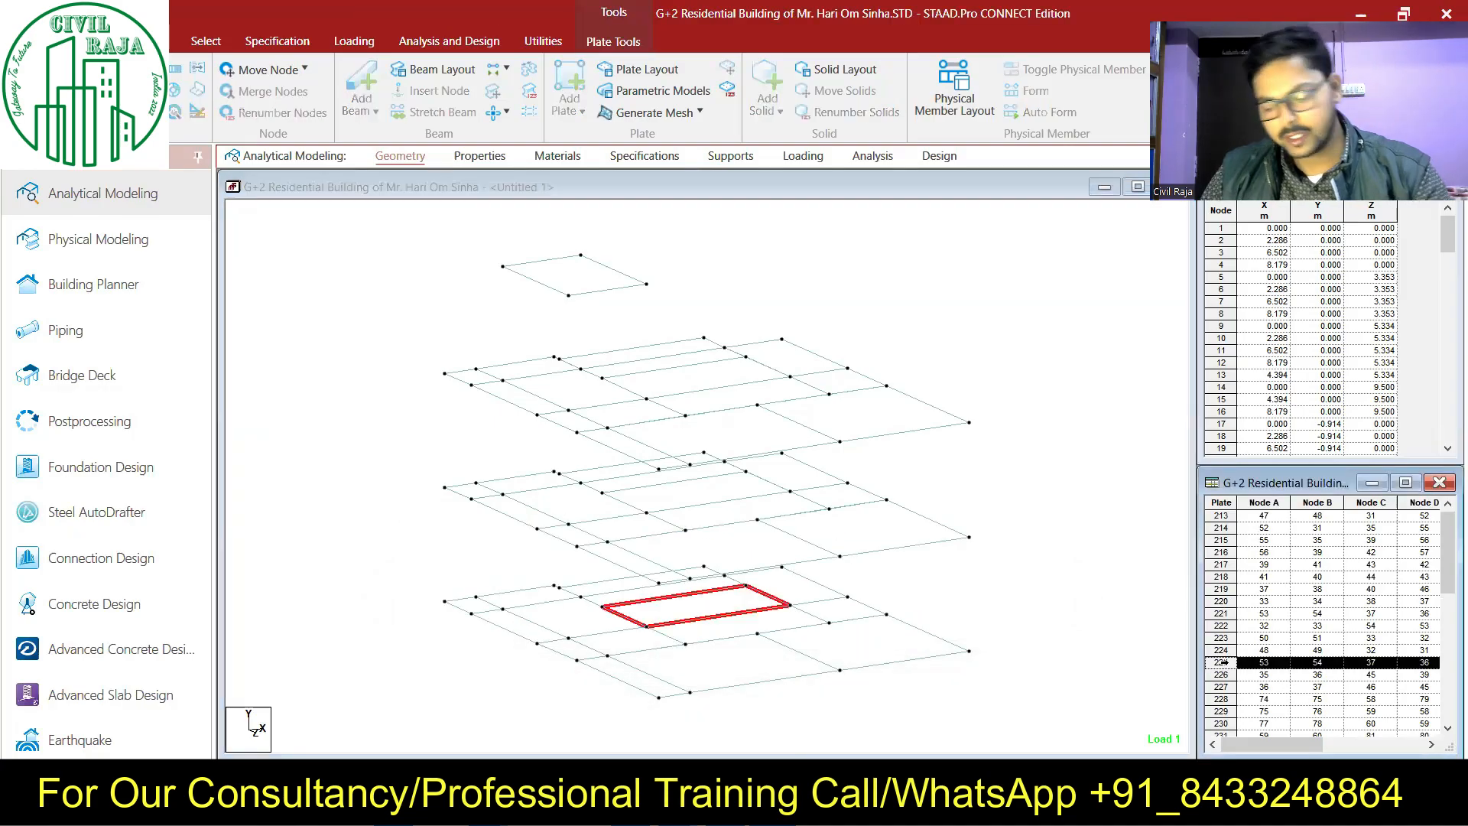
pyautogui.press('Delete')
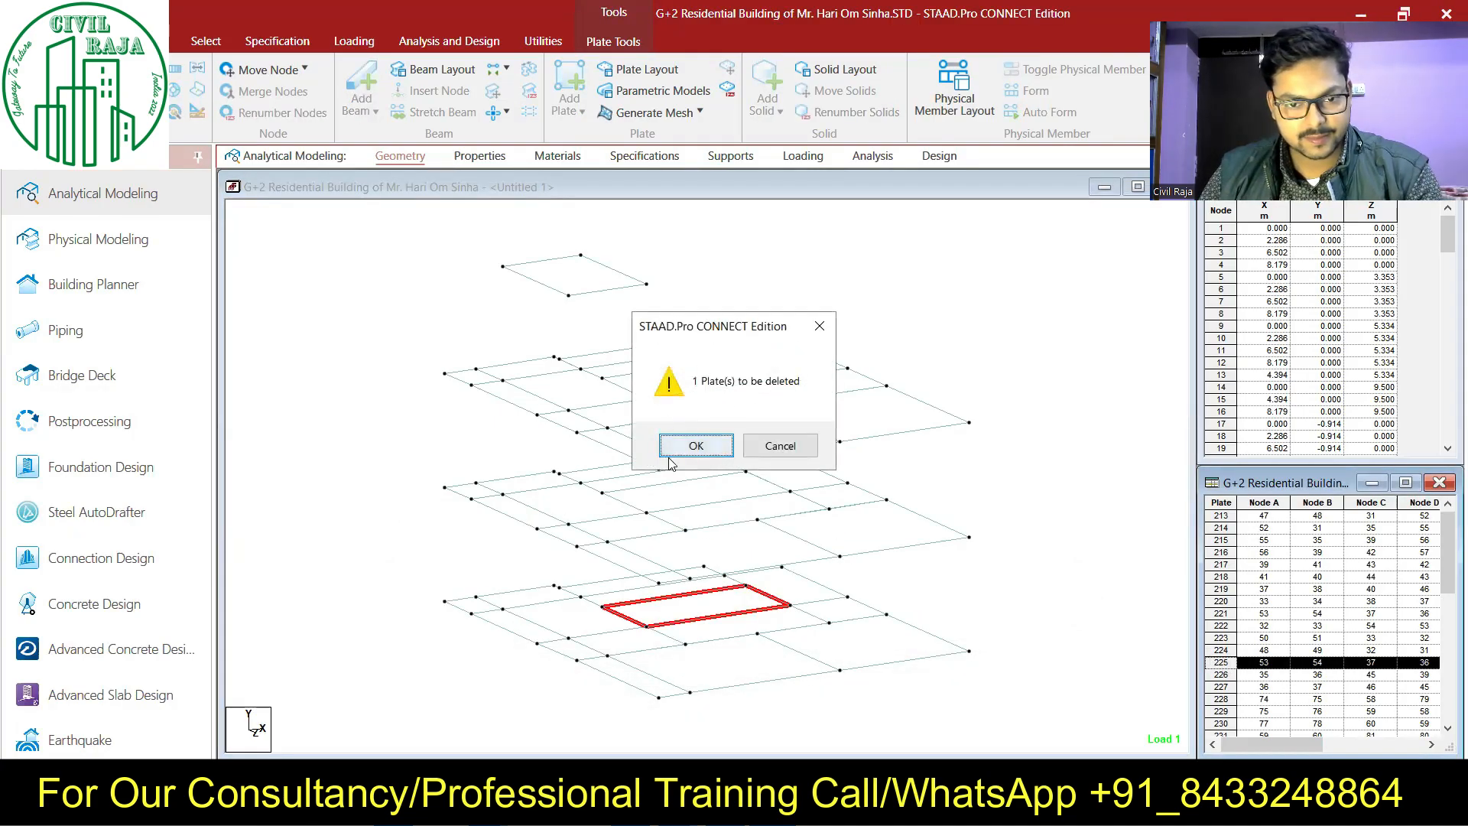
pyautogui.click(671, 453)
pyautogui.click(801, 454)
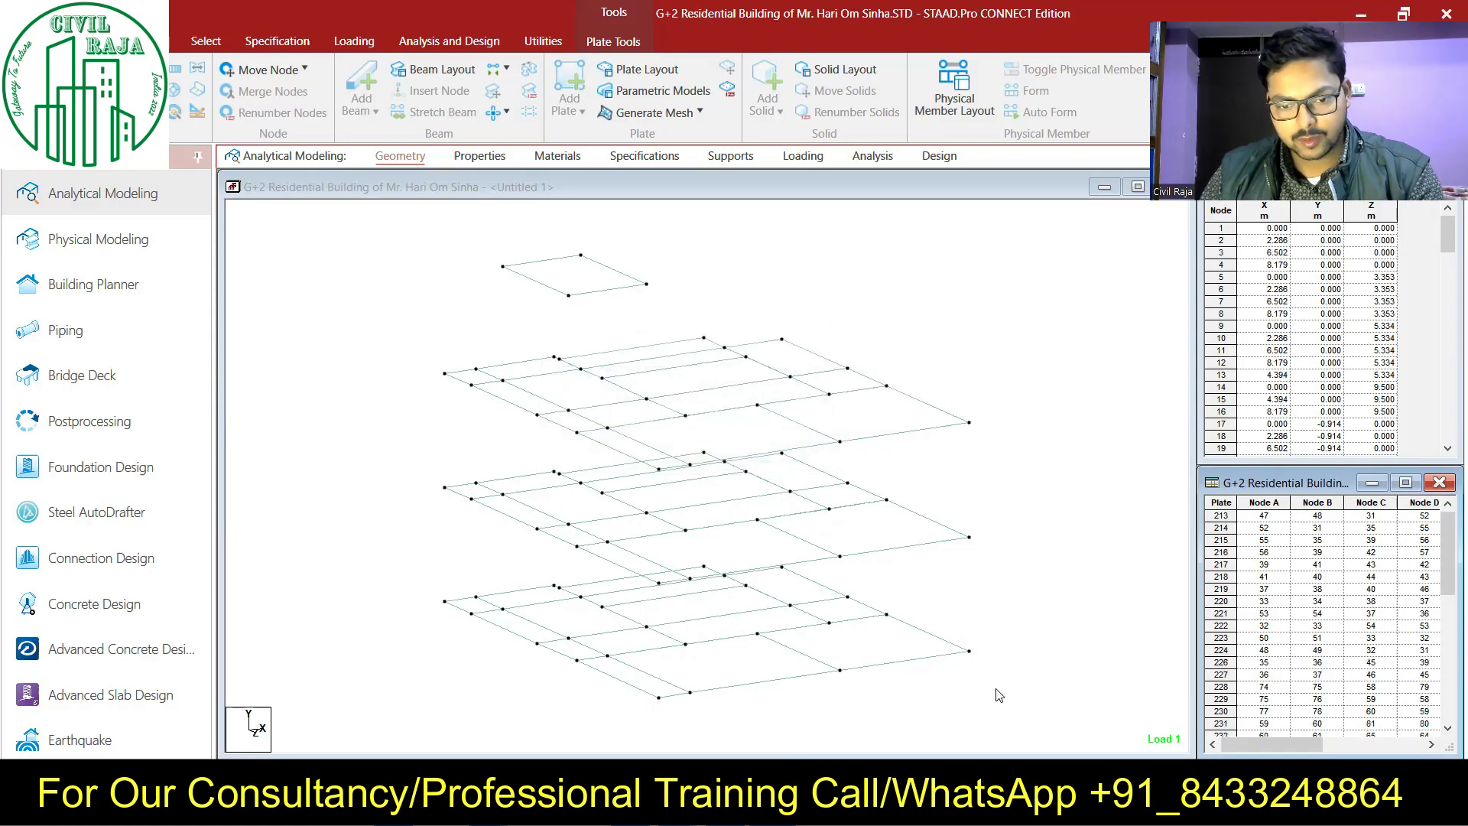
# Step: Check the Notepad list again, compare plates 234 and 236 in the plate table, and delete duplicate plate 236
pyautogui.hotkey('alt', 'Tab')
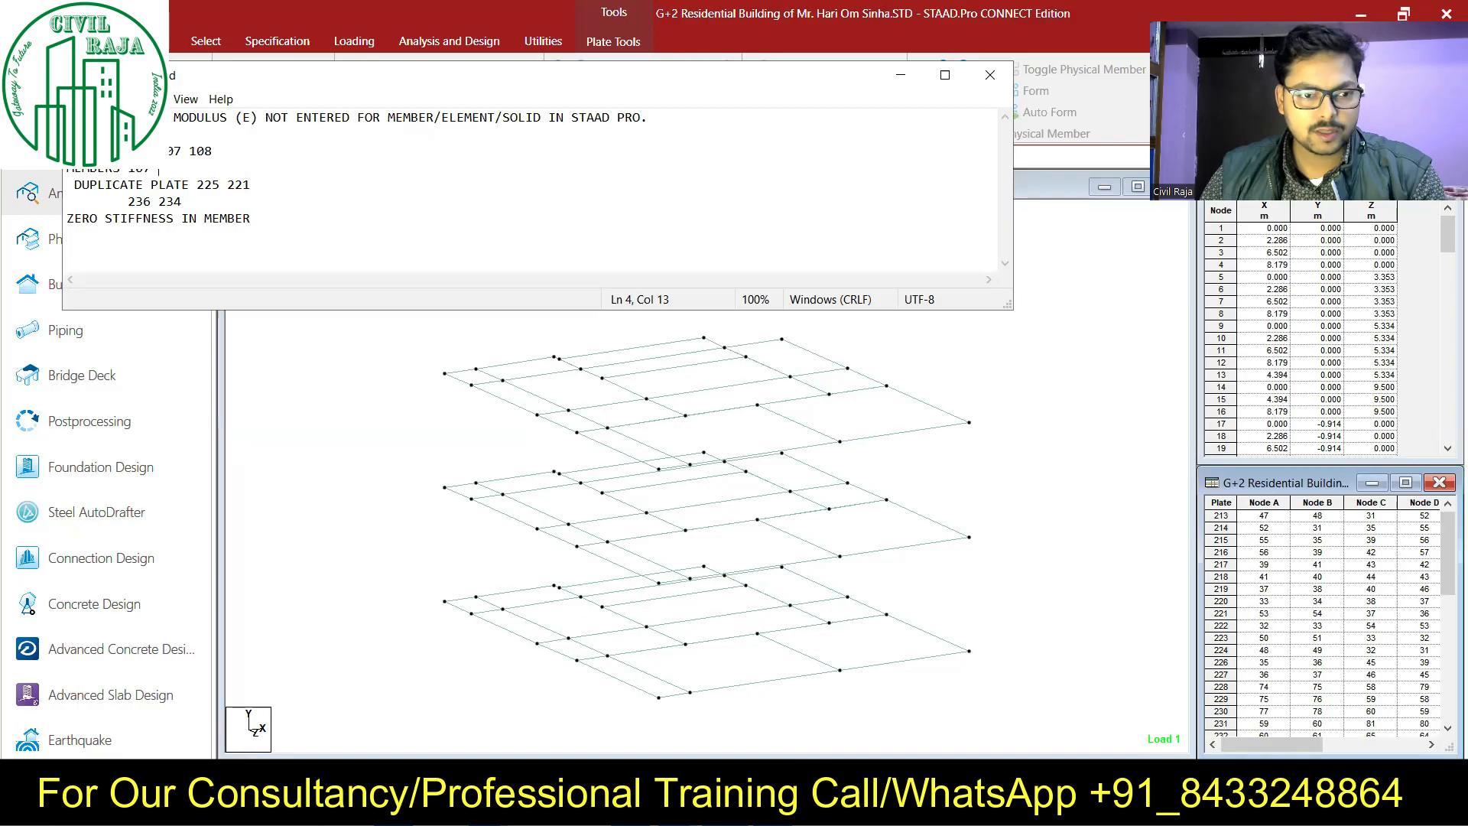
pyautogui.hotkey('alt', 'Tab')
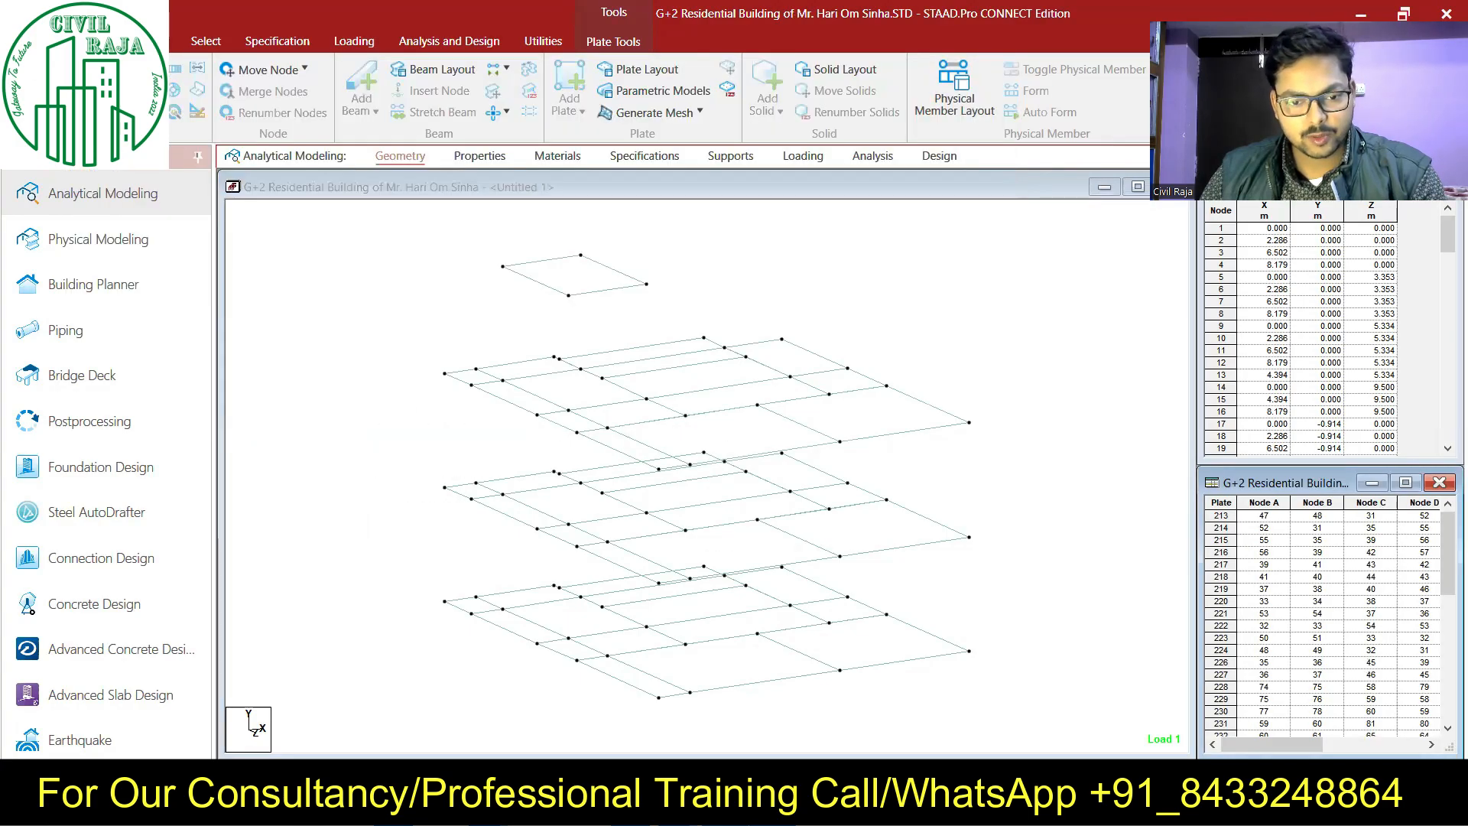
pyautogui.scroll(-3, 1213, 696)
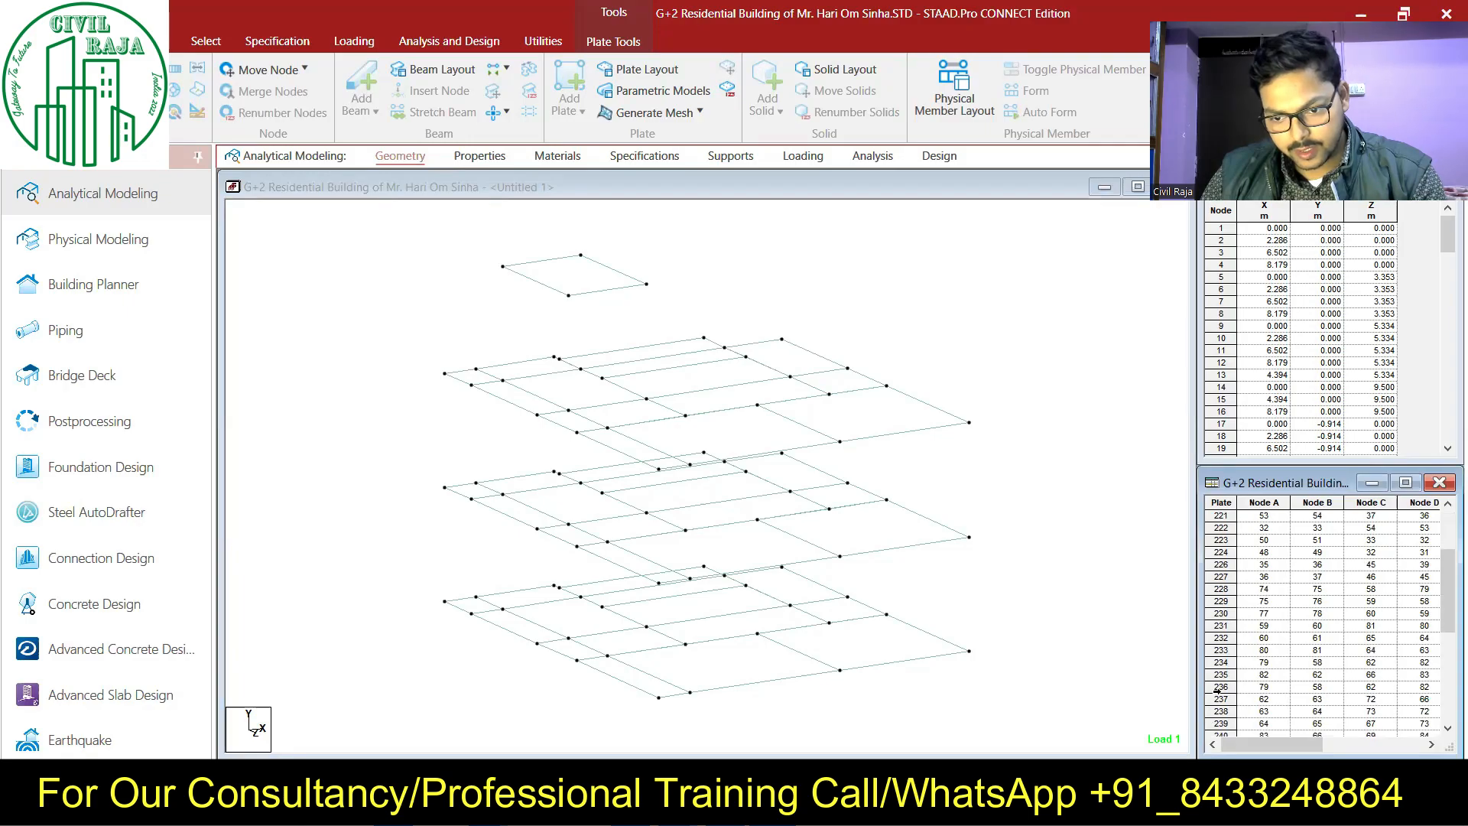
pyautogui.click(1216, 691)
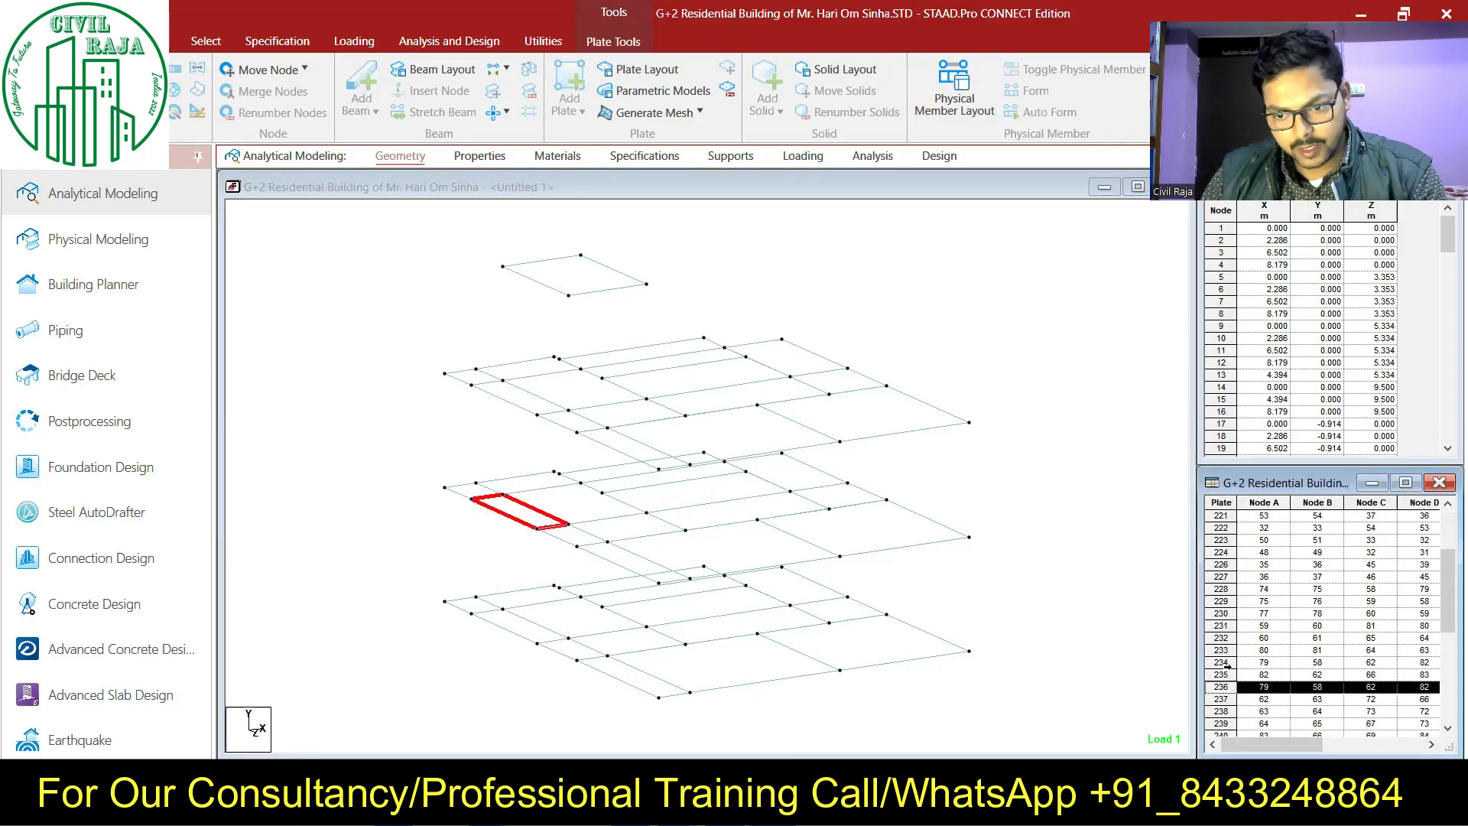
pyautogui.click(1224, 661)
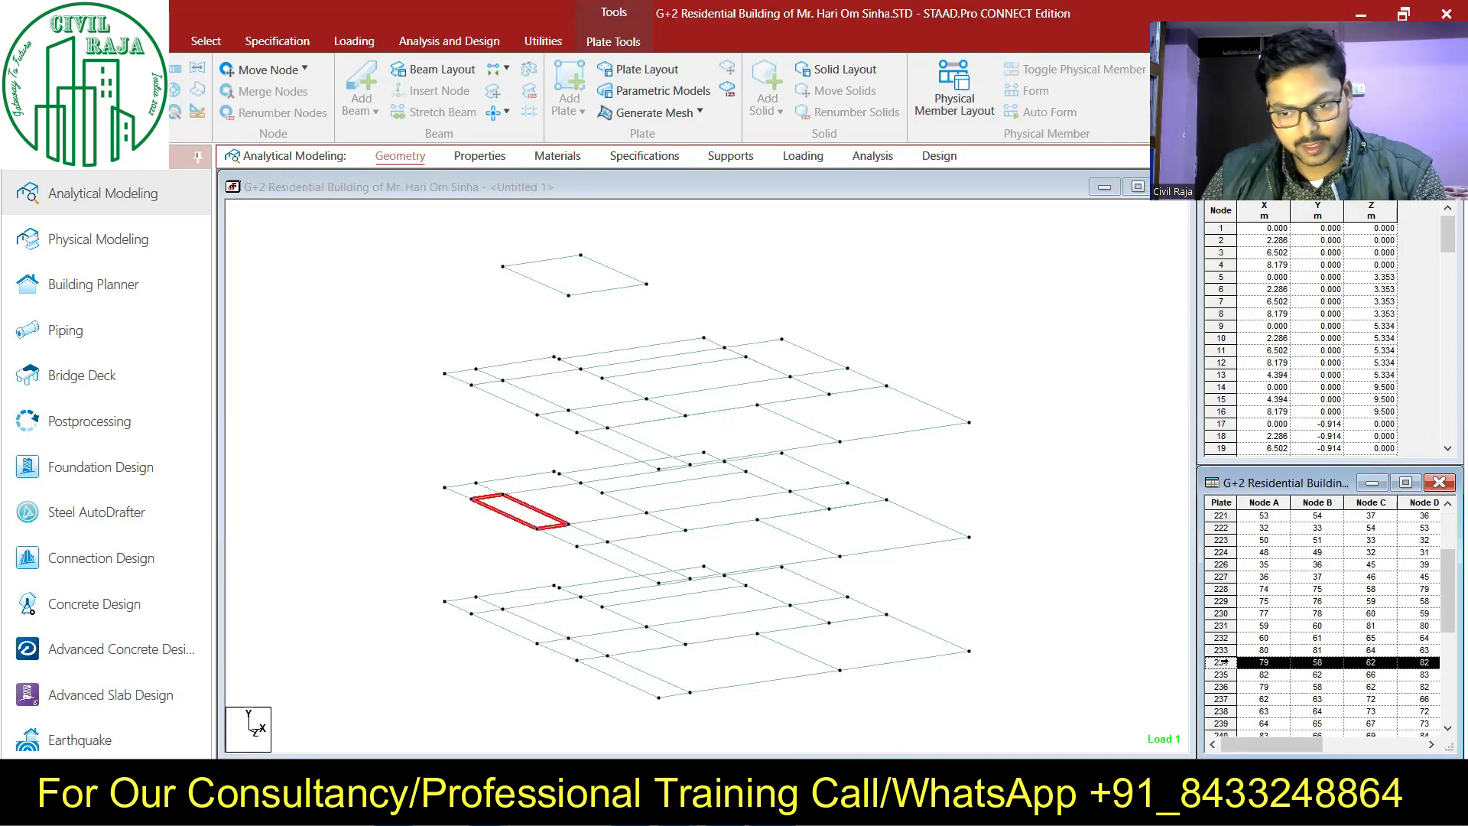
pyautogui.click(1221, 687)
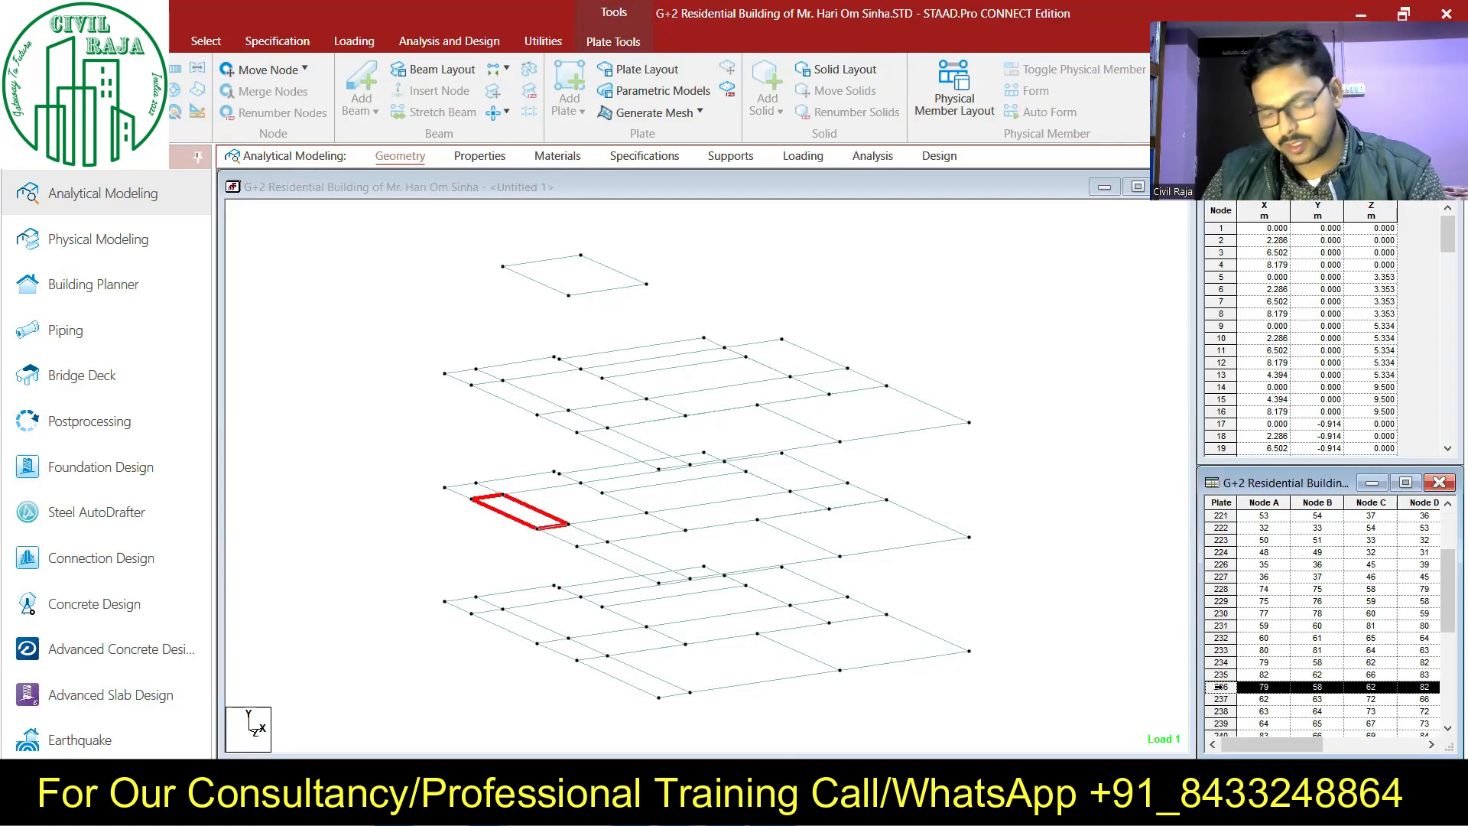
pyautogui.press('Delete')
pyautogui.click(704, 451)
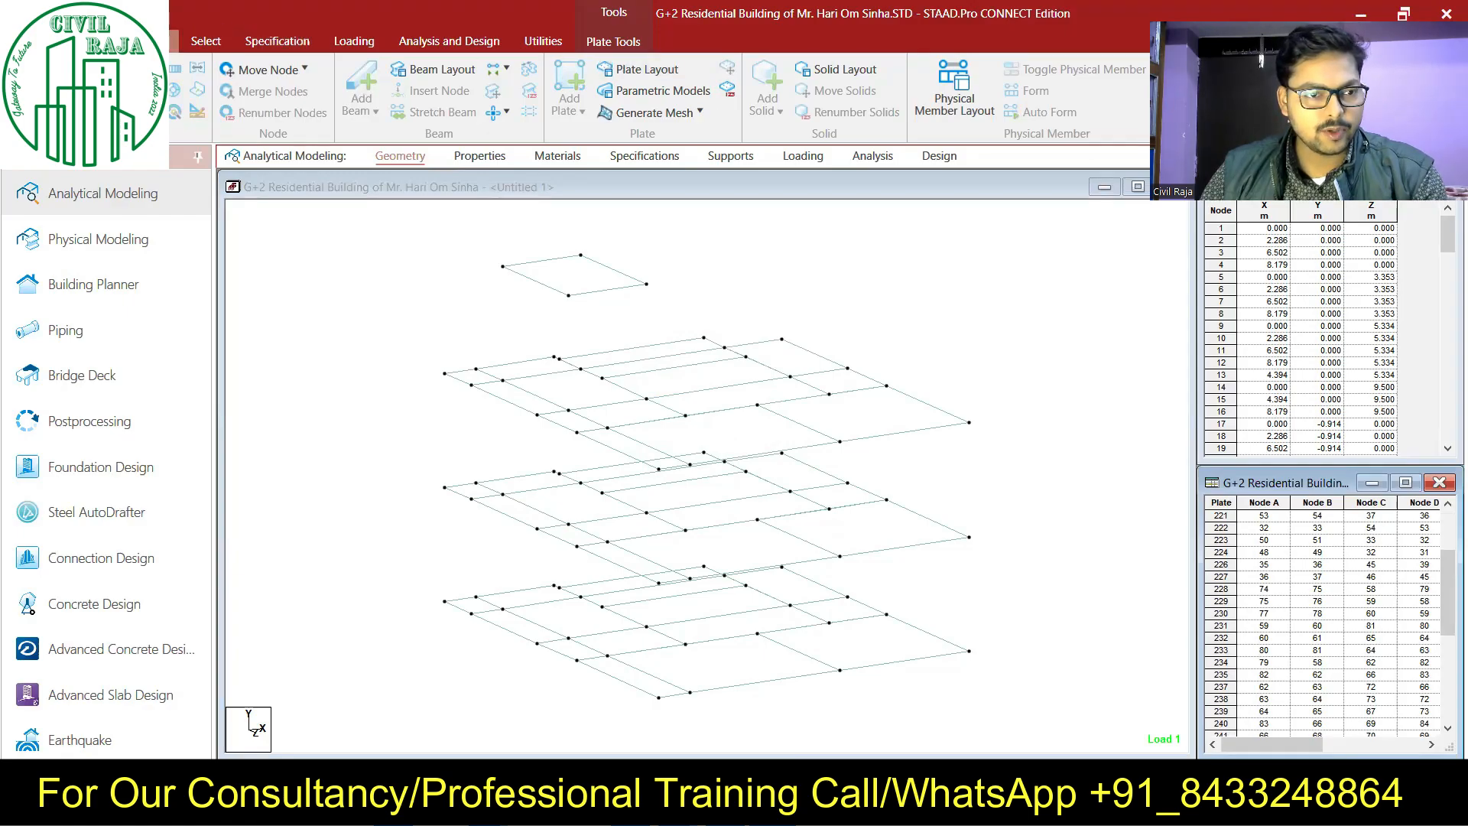
pyautogui.click(814, 237)
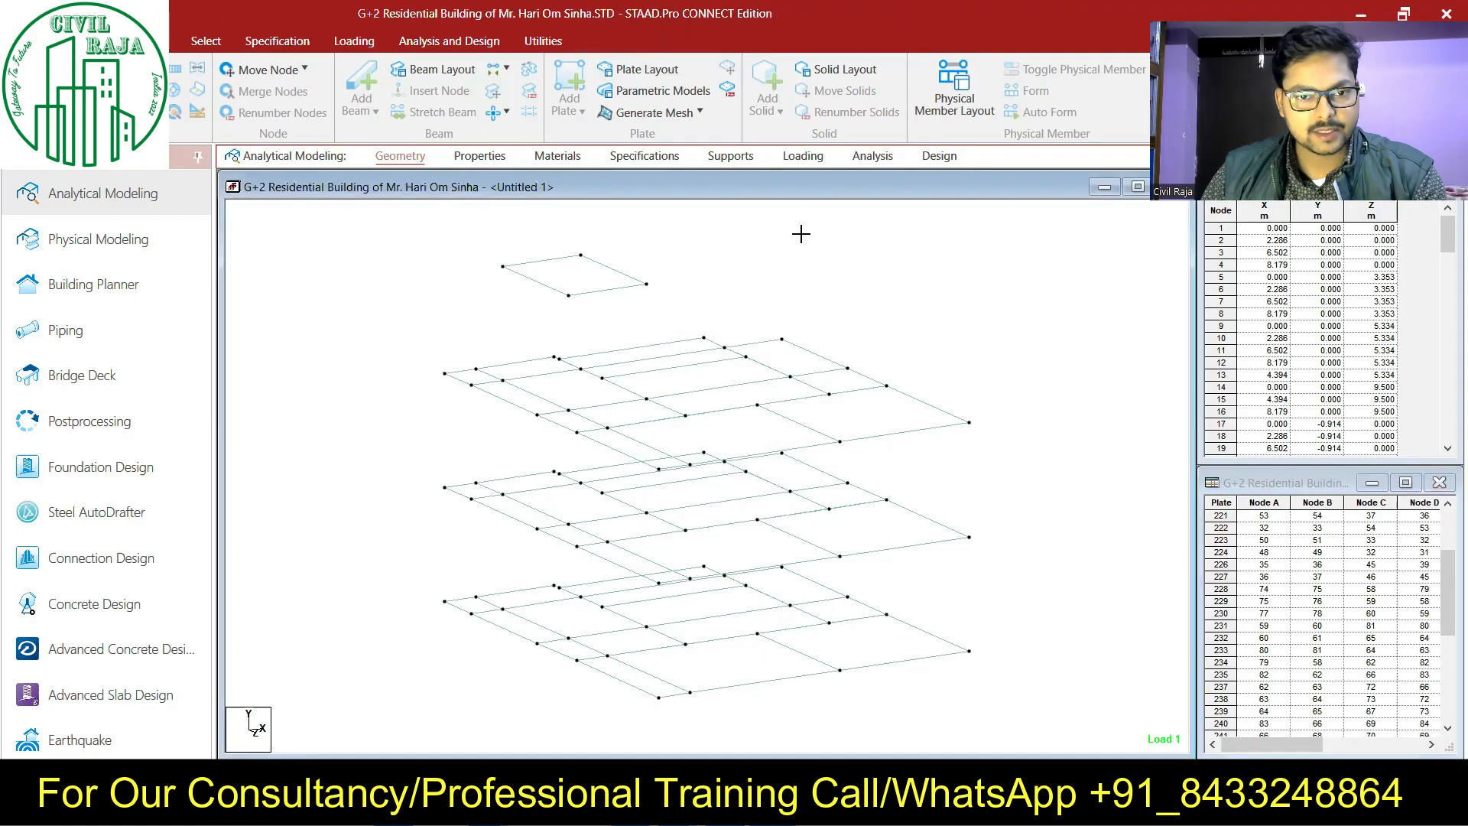
# Step: Try to renumber the plates without any plate selected
pyautogui.click(727, 91)
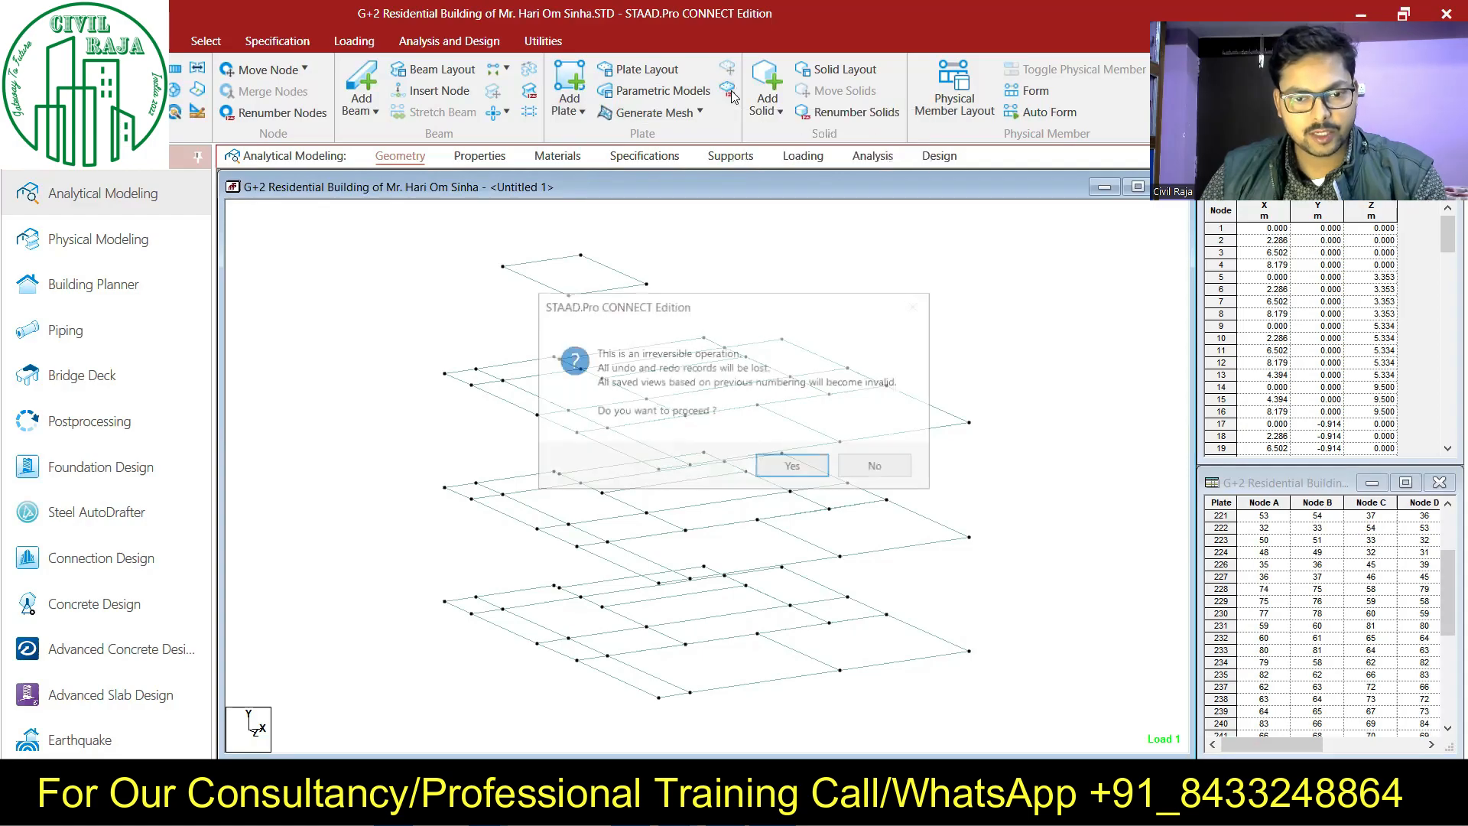
pyautogui.click(790, 464)
pyautogui.click(838, 445)
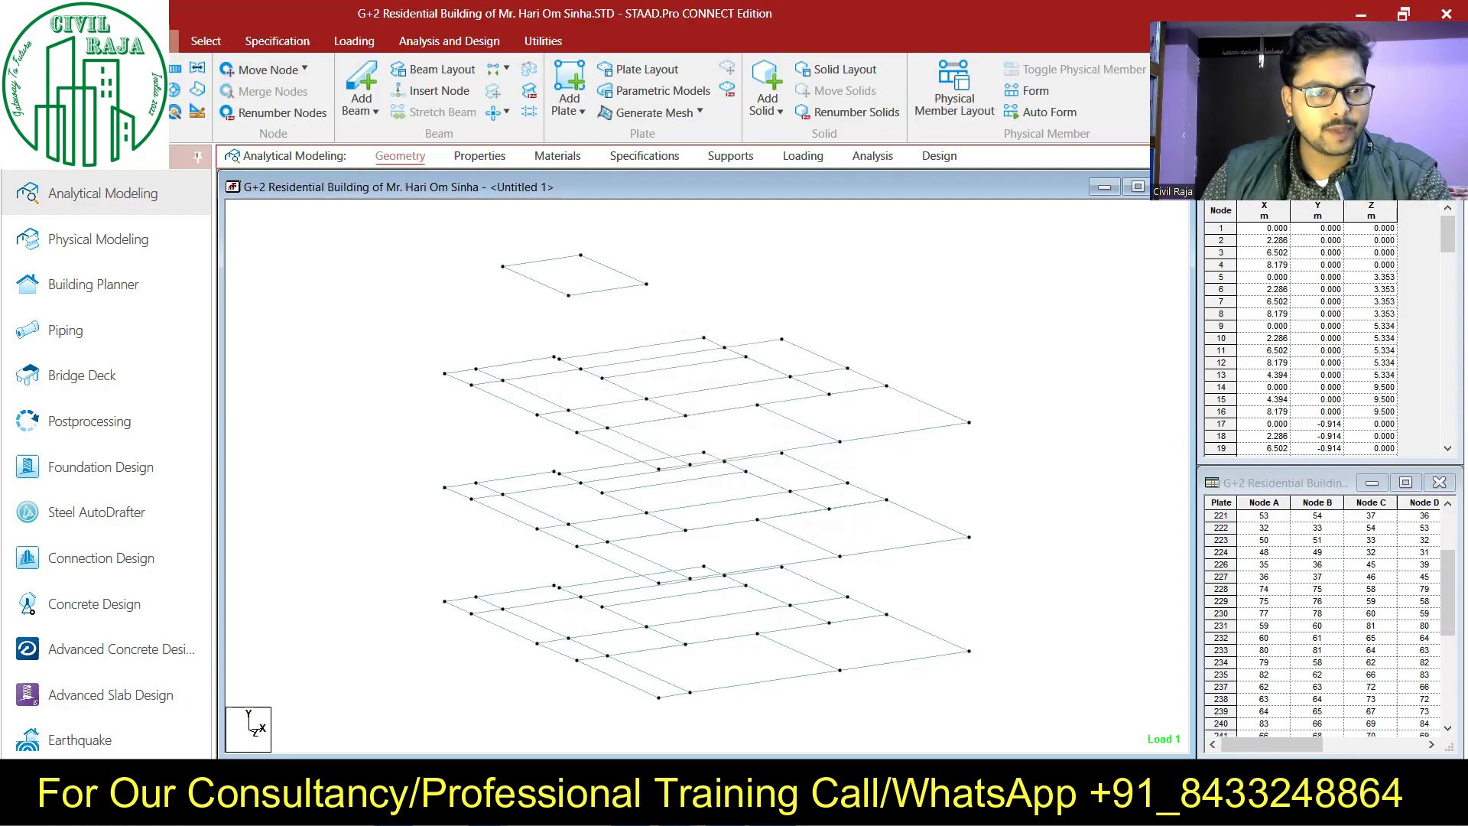
# Step: Select all plates and renumber them from 1 in ascending order, sorted by element number, and check the new plate numbers
pyautogui.click(205, 41)
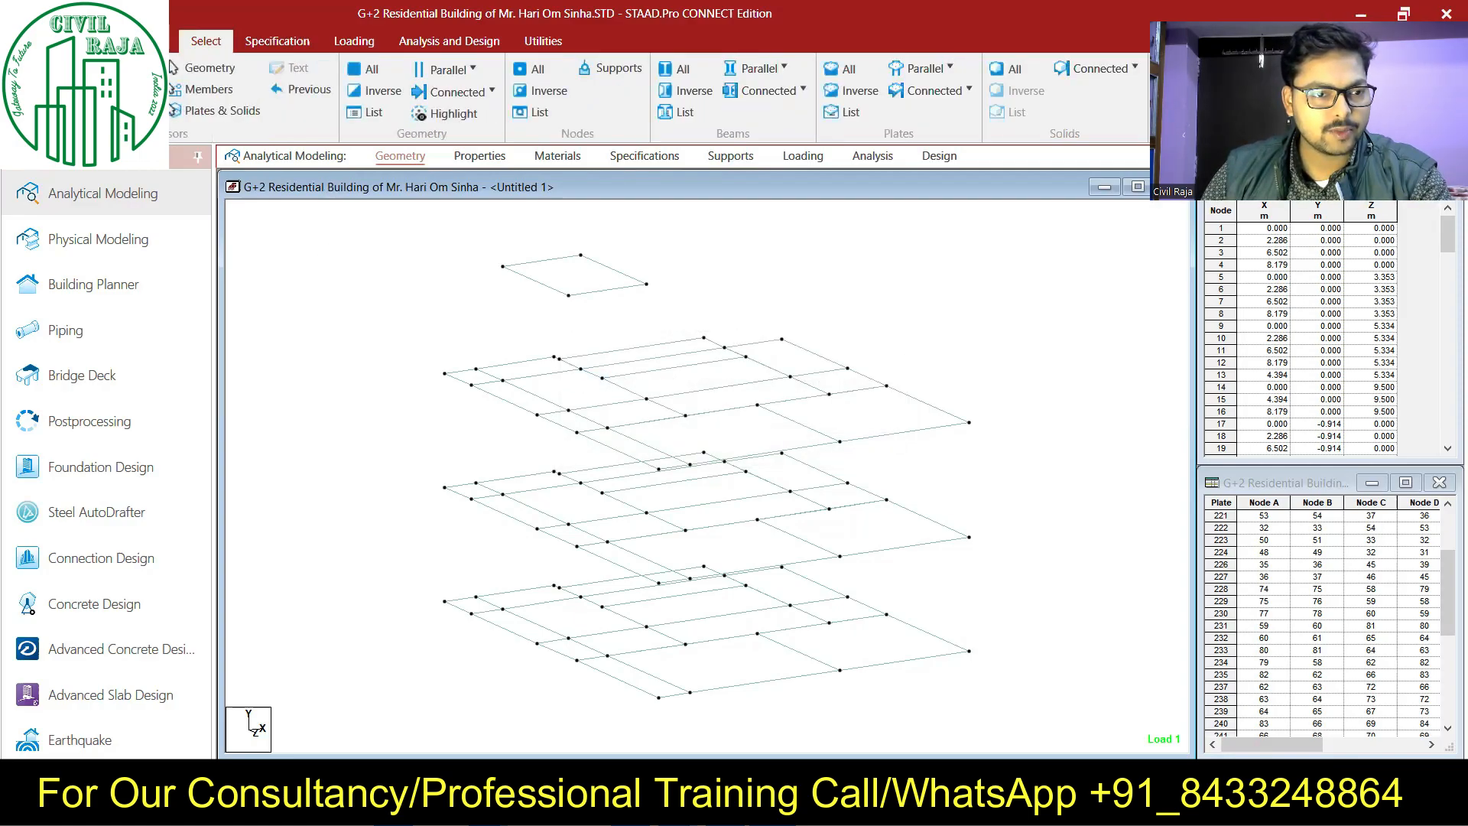
pyautogui.moveTo(374, 234); pyautogui.dragTo(1010, 730)
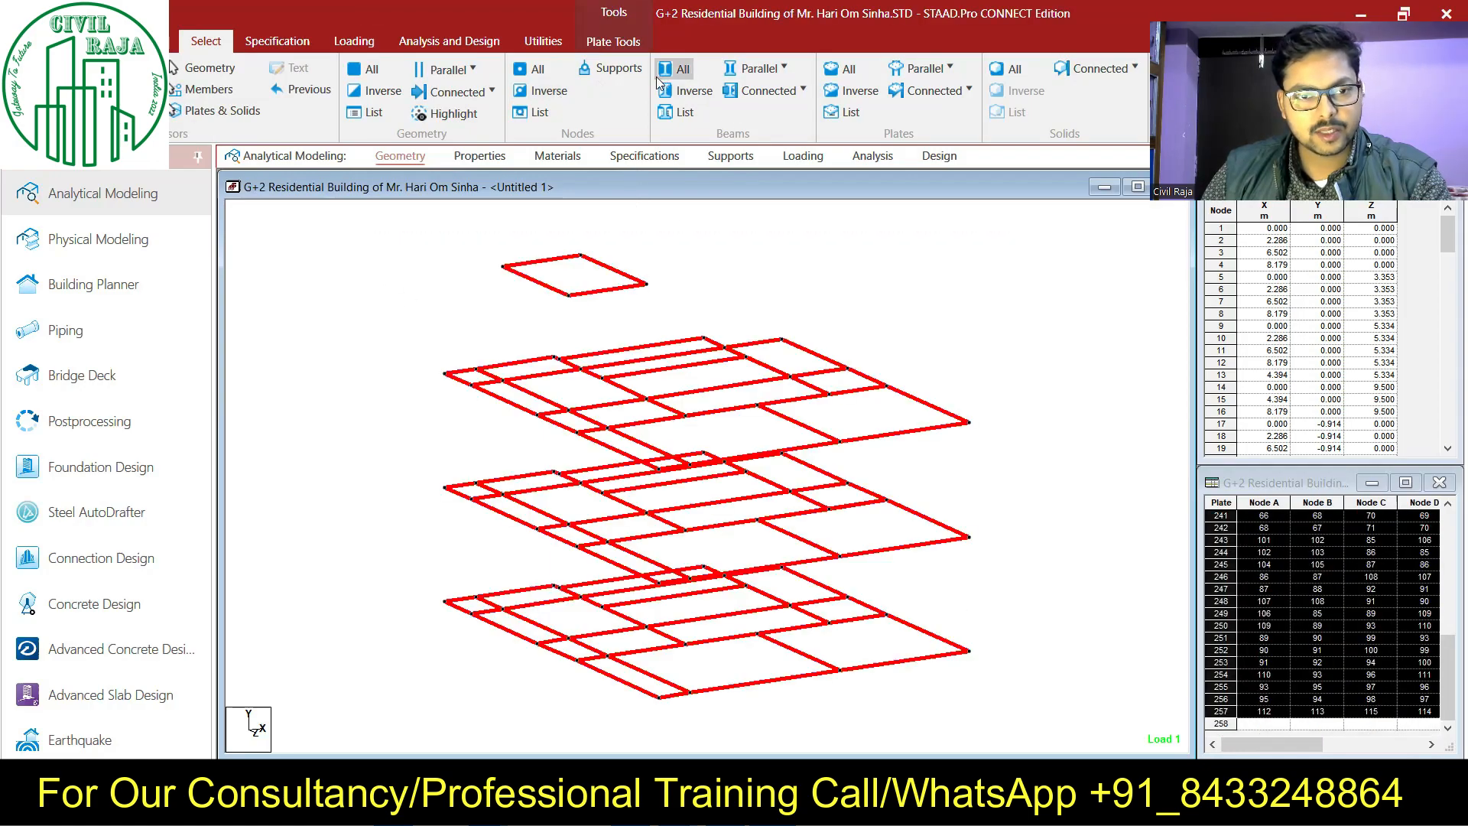
pyautogui.click(173, 39)
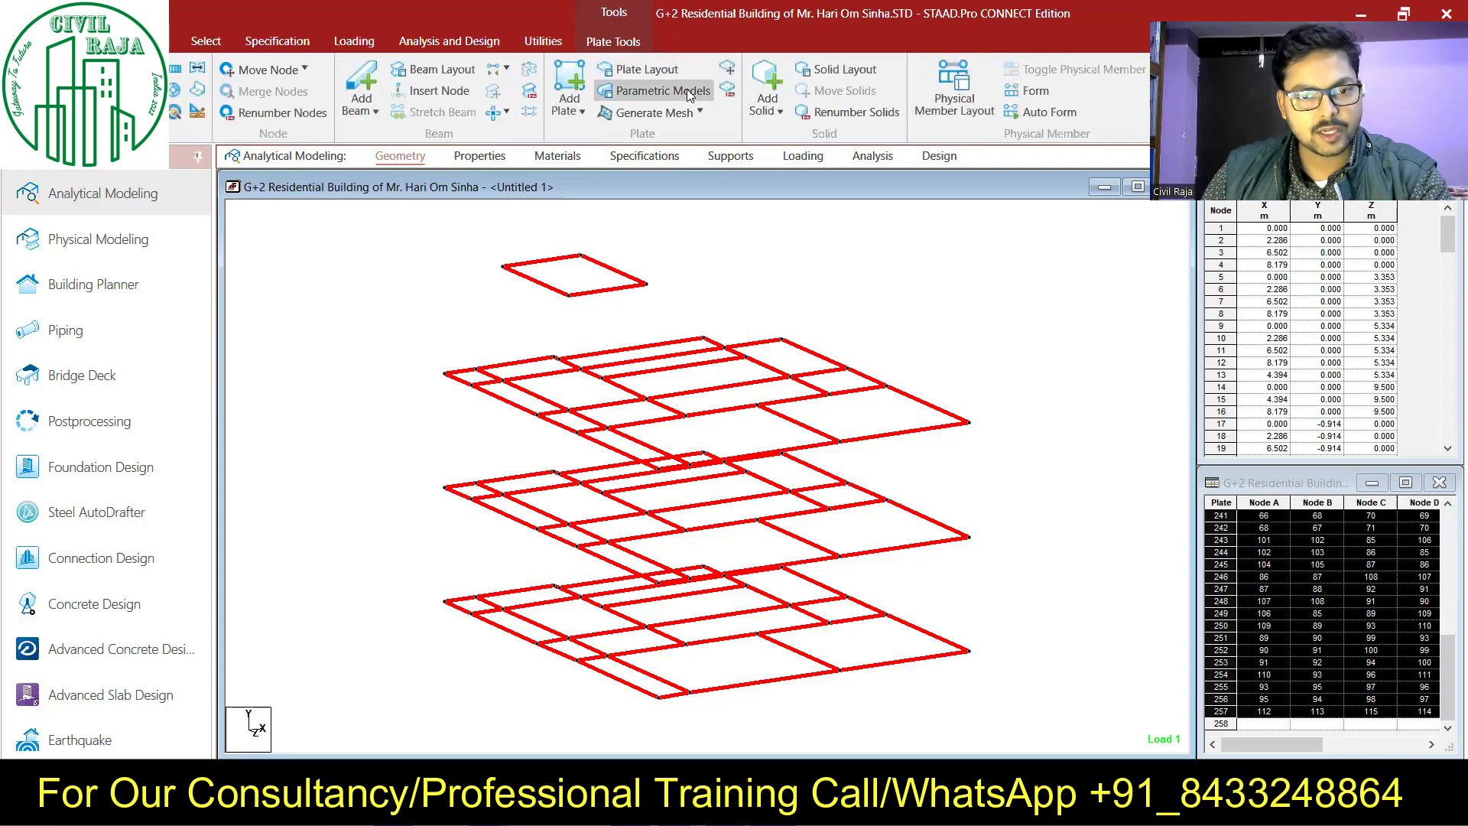
pyautogui.click(727, 90)
pyautogui.click(799, 467)
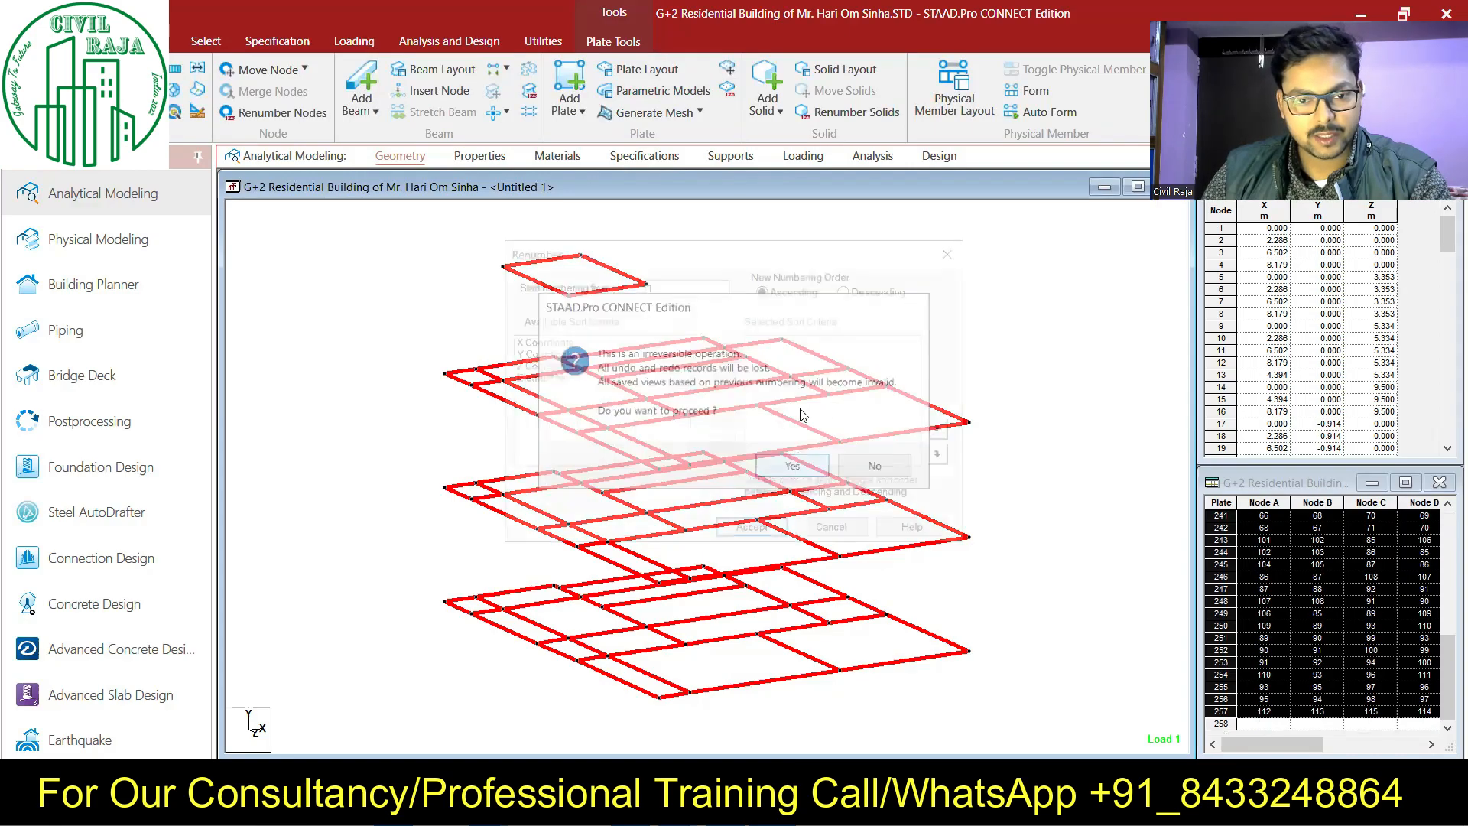
pyautogui.doubleClick(529, 377)
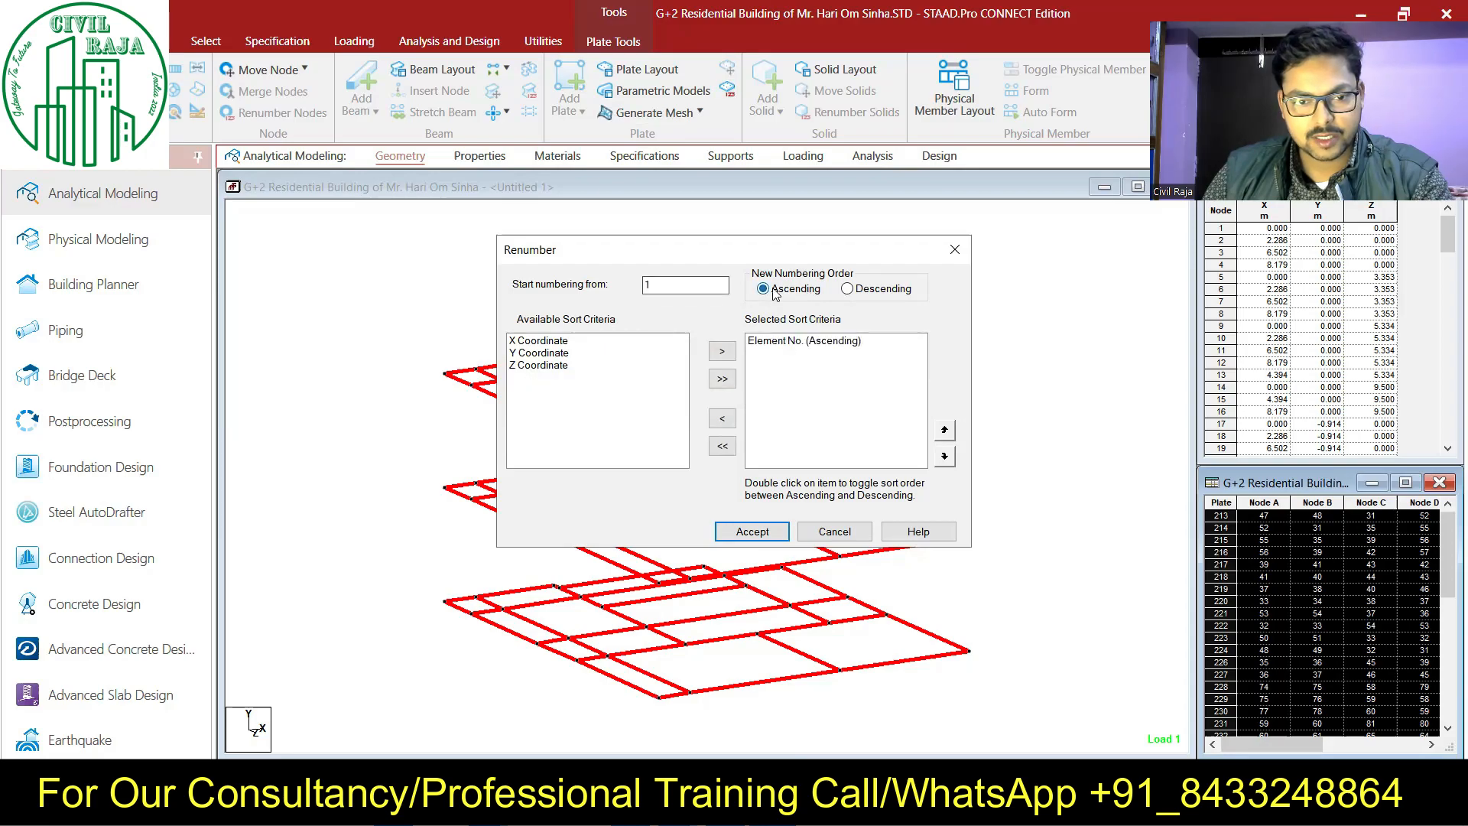
pyautogui.click(752, 533)
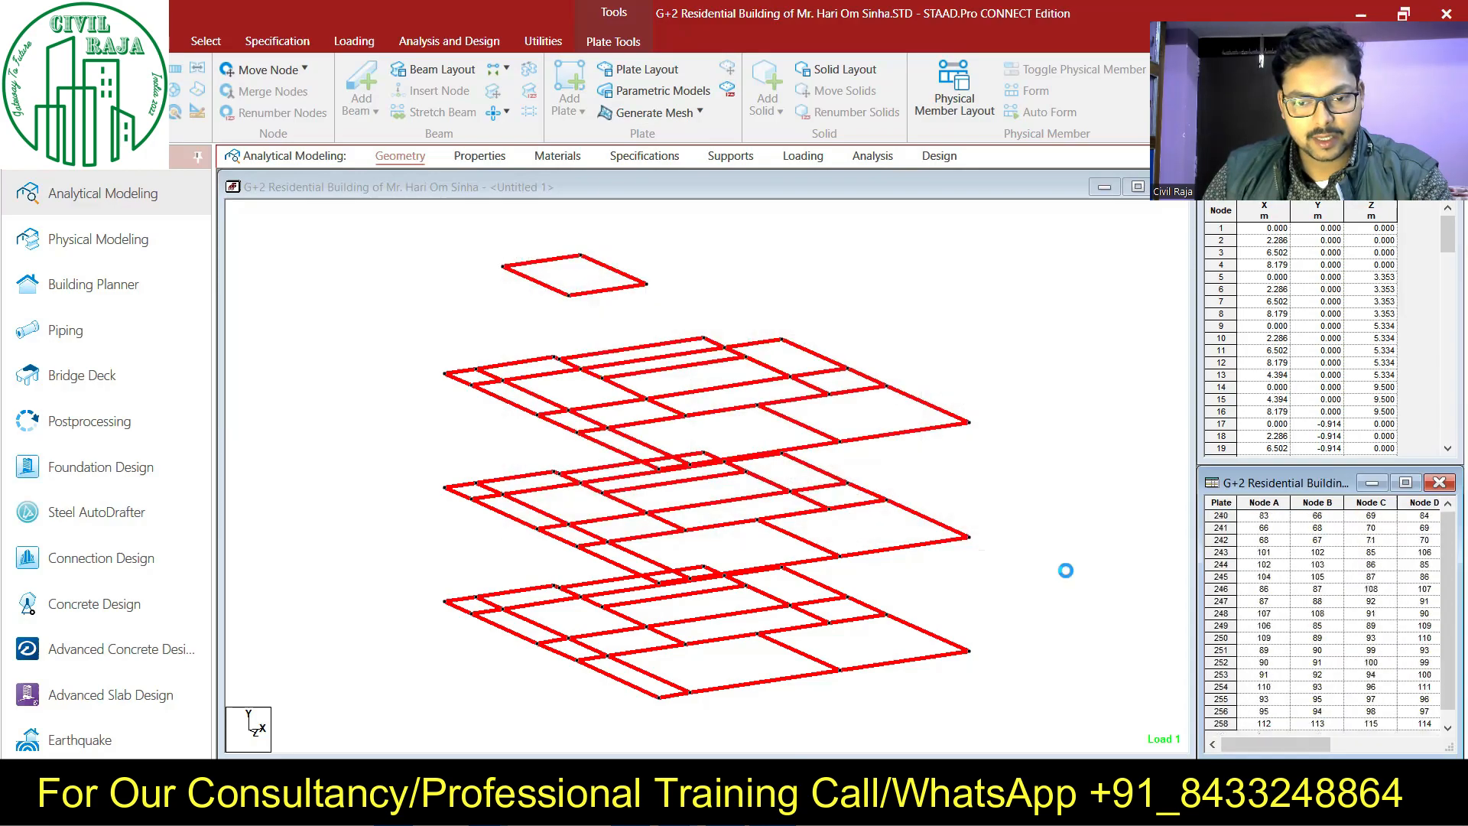
pyautogui.click(768, 445)
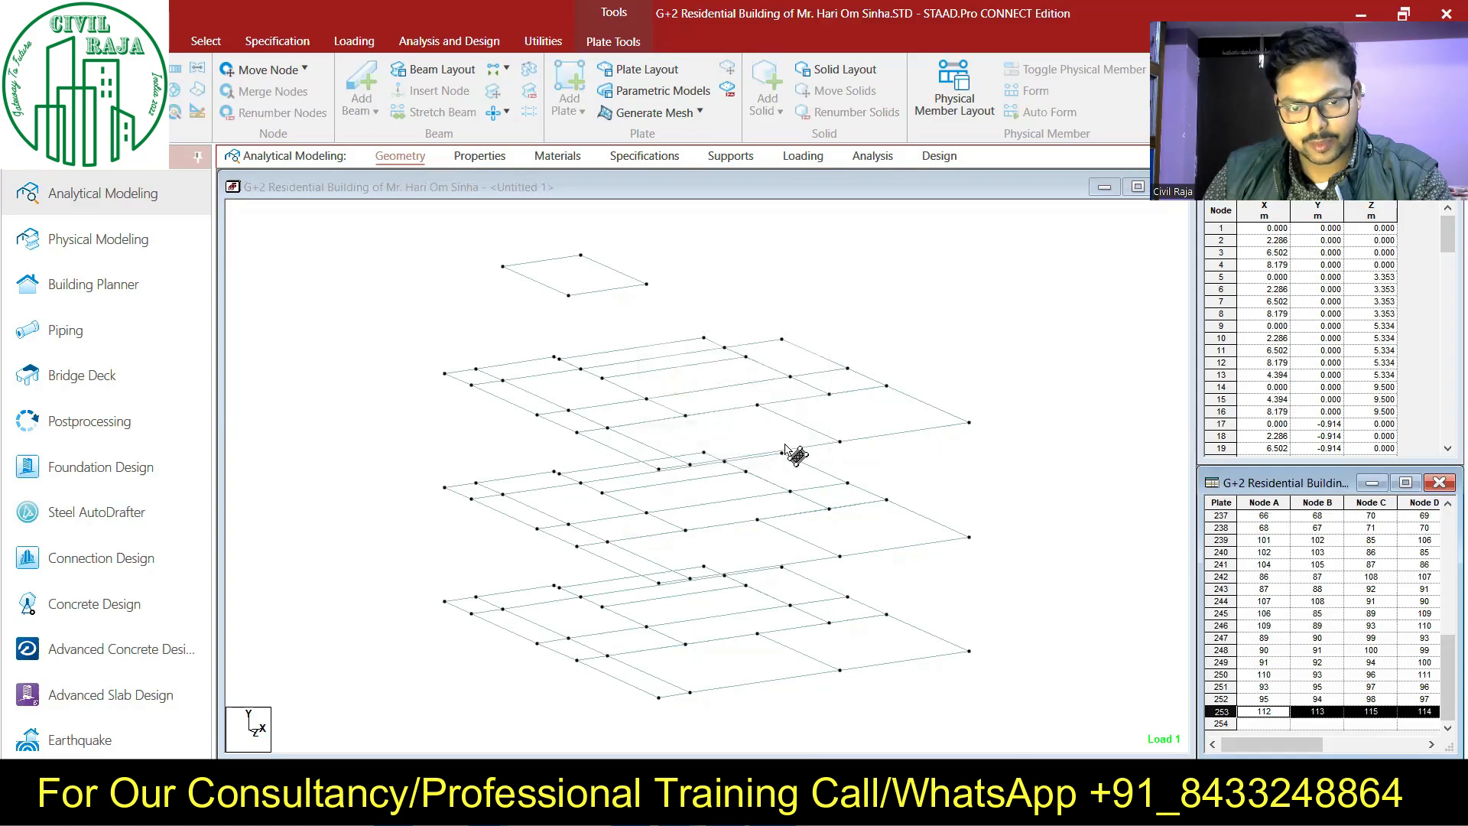
pyautogui.scroll(4, 1250, 657)
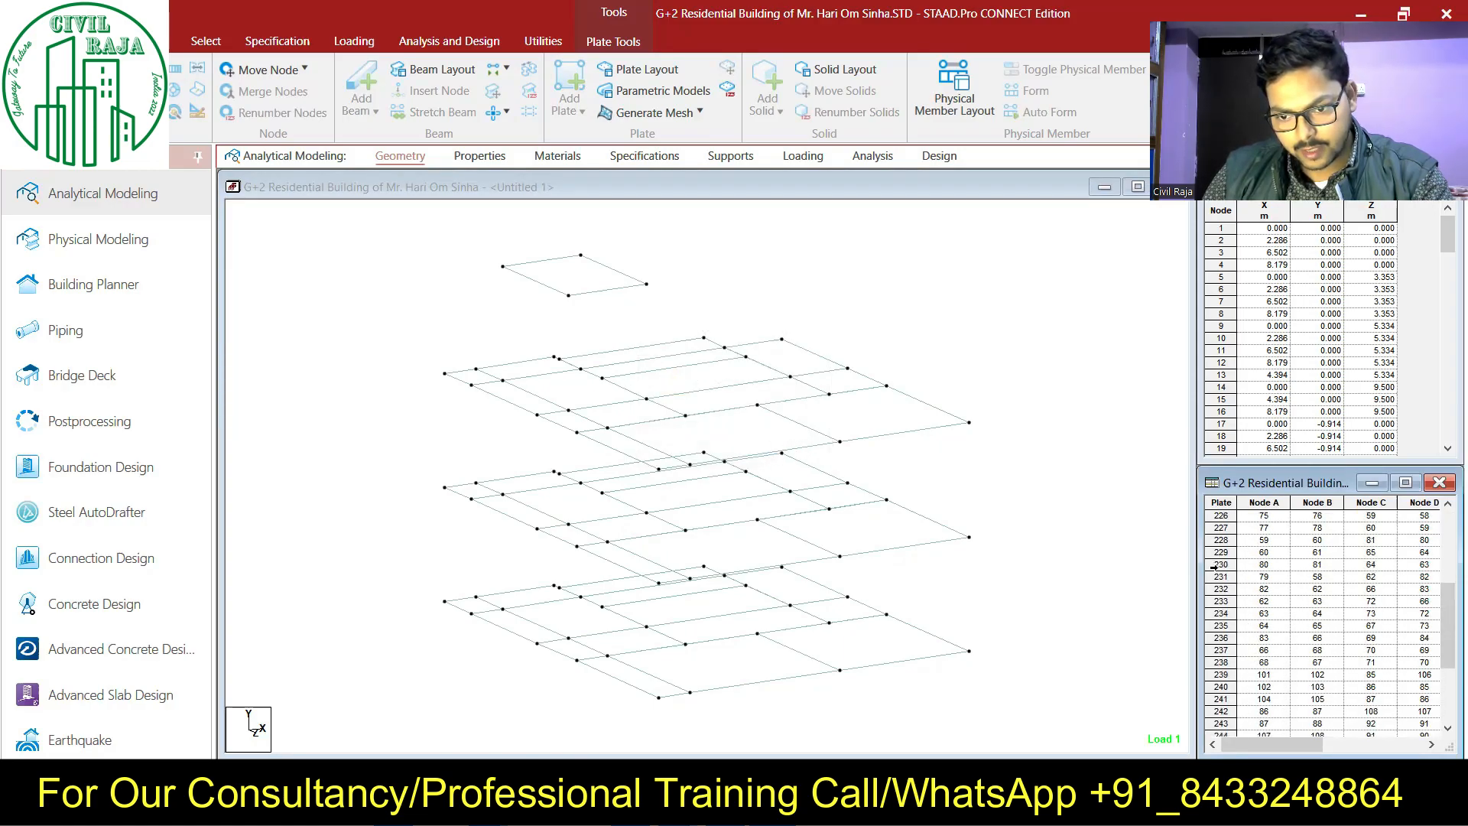
# Step: Check the plate numbering in the plate table and display the whole structure again
pyautogui.scroll(1, 1225, 557)
pyautogui.scroll(1, 1224, 555)
pyautogui.scroll(1, 1224, 554)
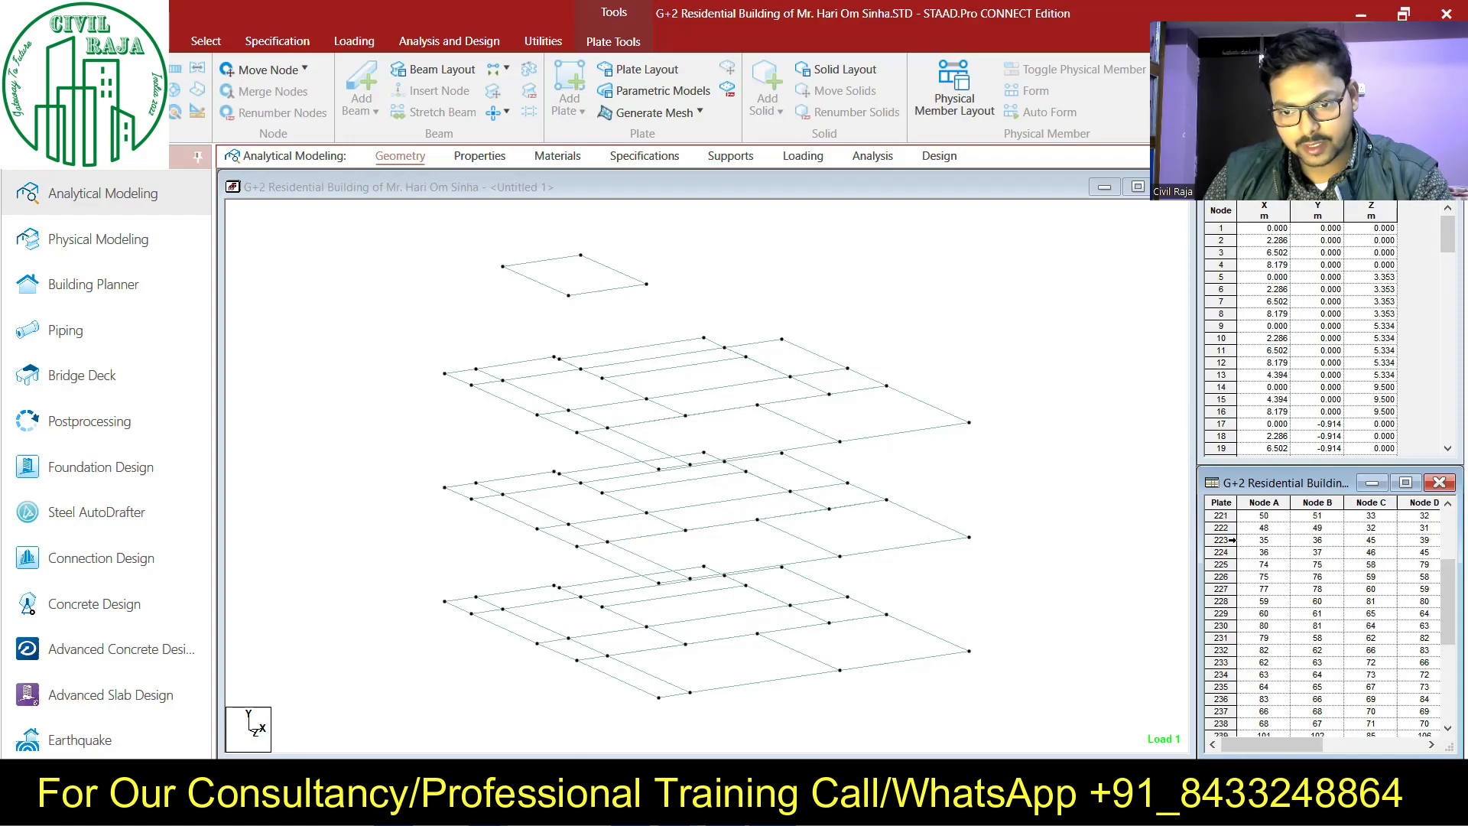
pyautogui.scroll(-3, 1297, 603)
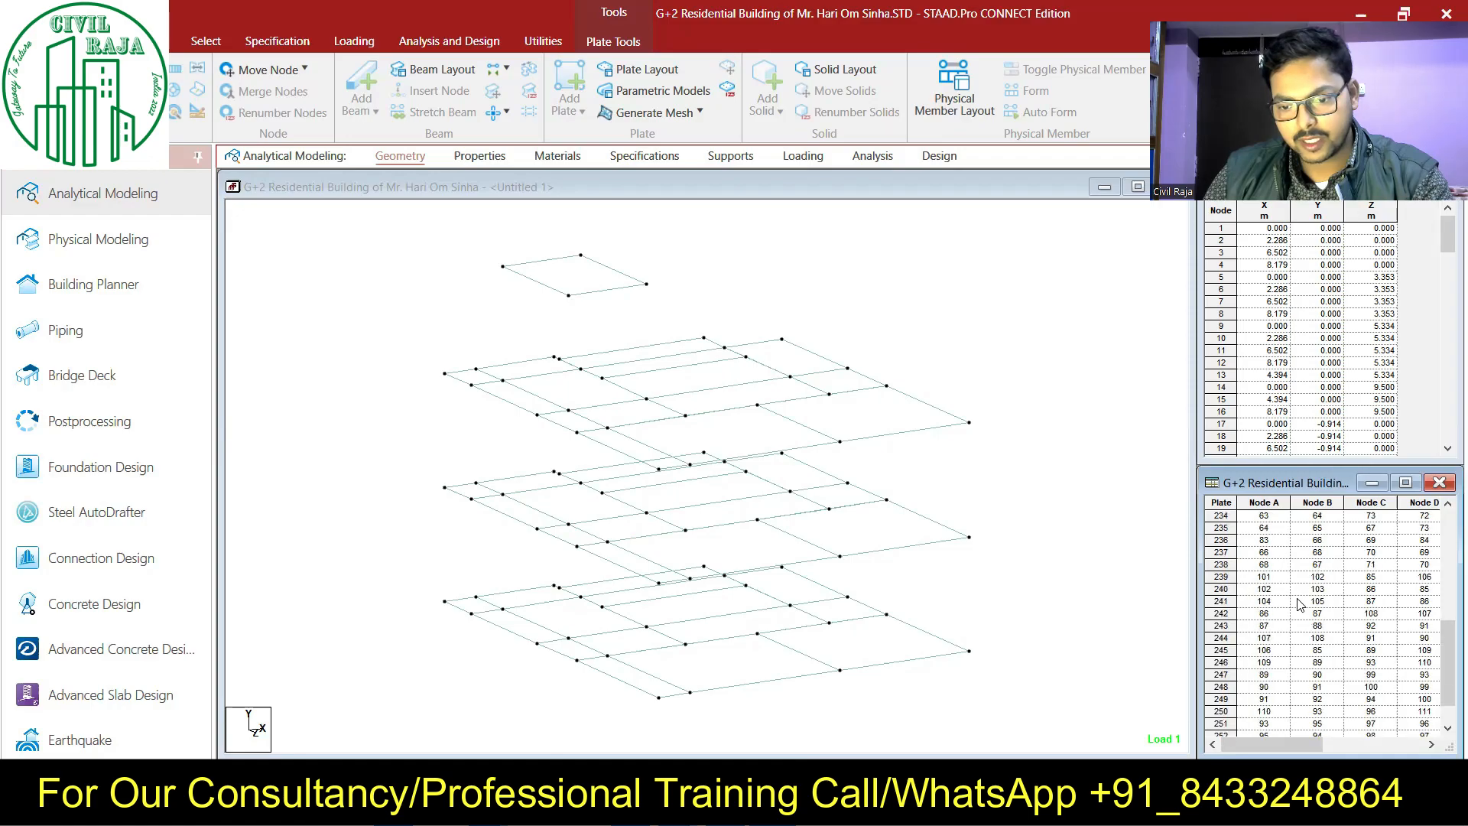
pyautogui.scroll(6, 1299, 604)
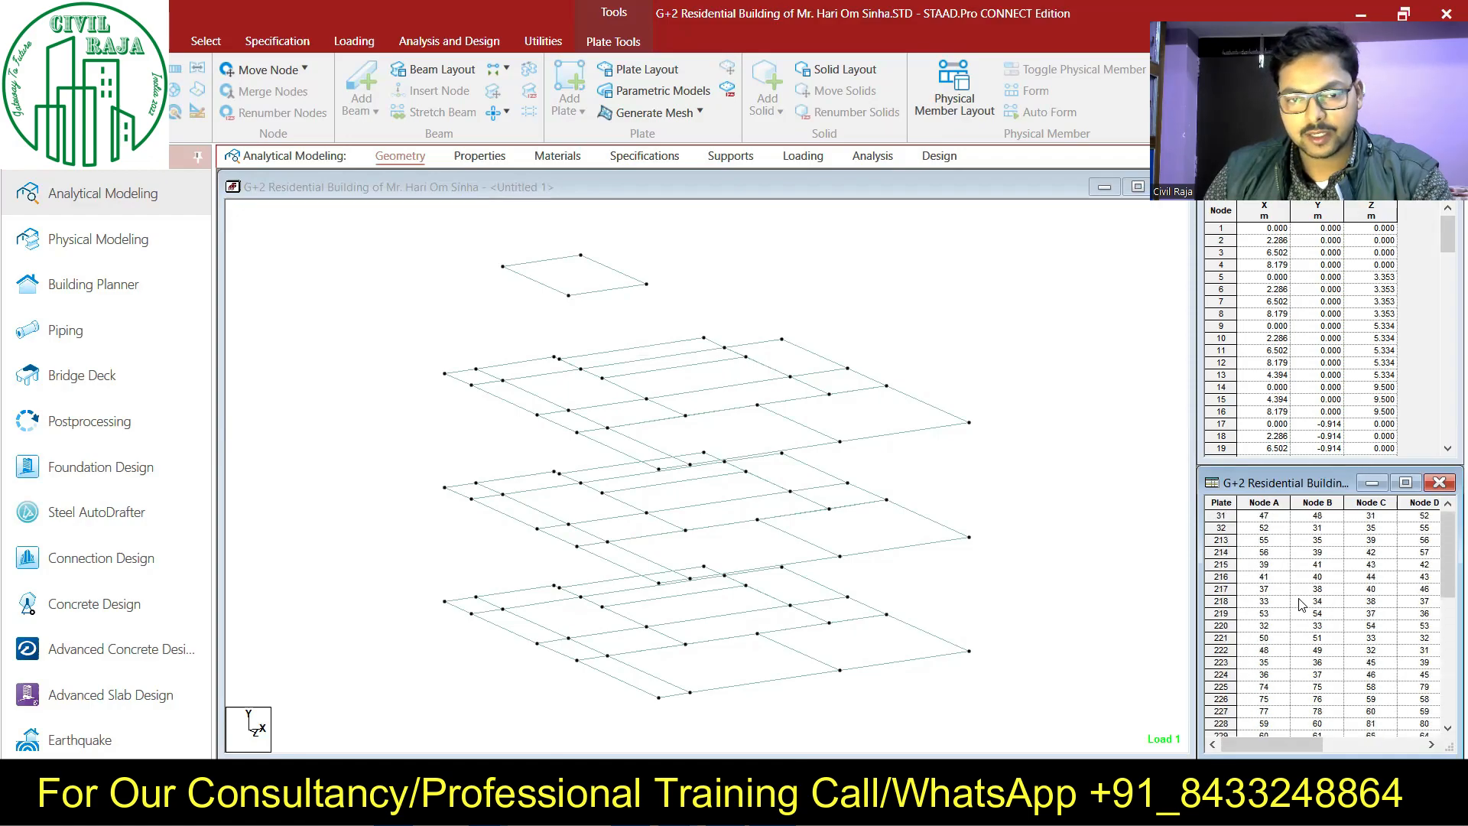
pyautogui.click(171, 41)
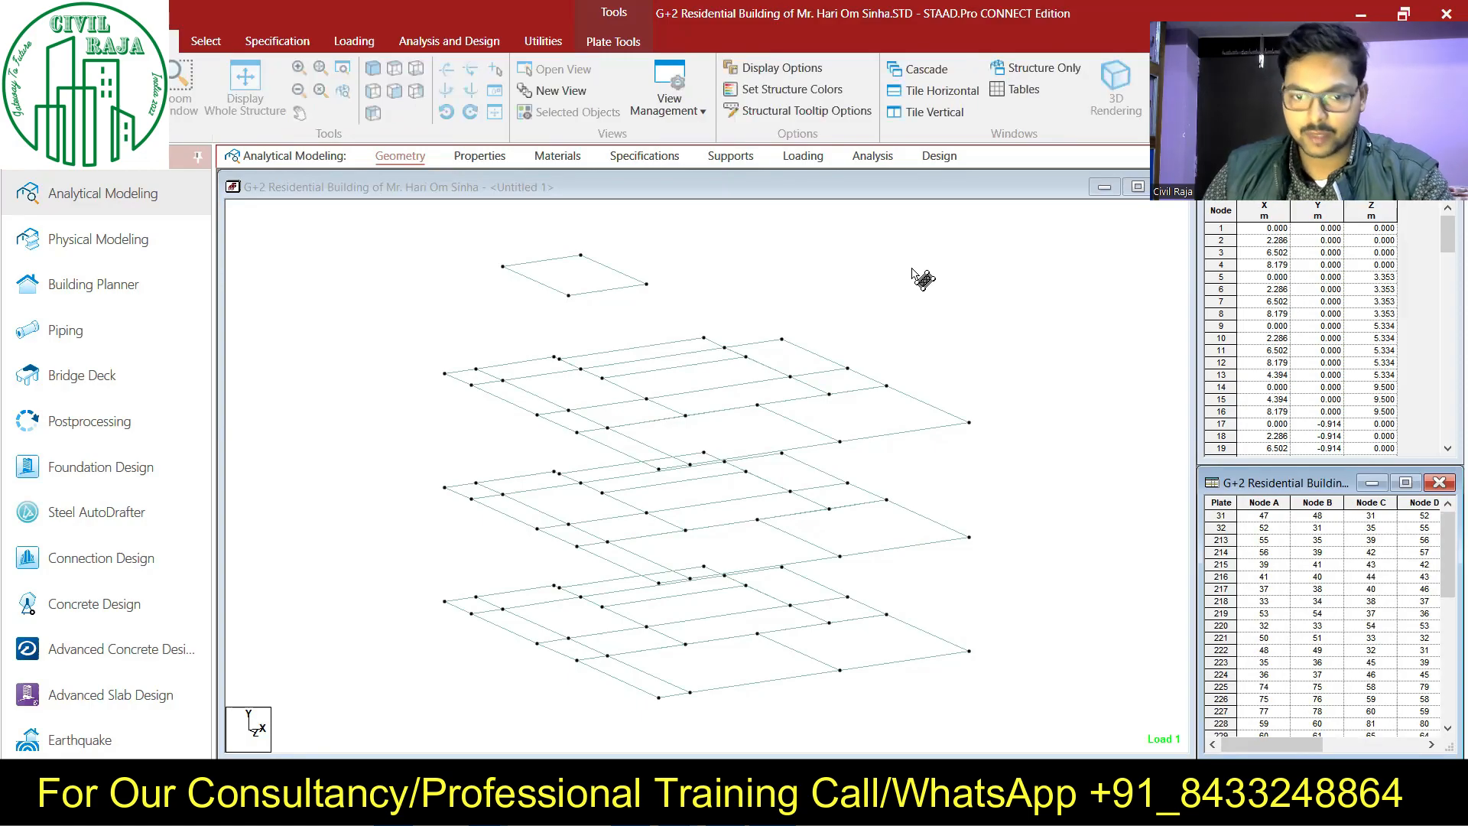
pyautogui.click(153, 41)
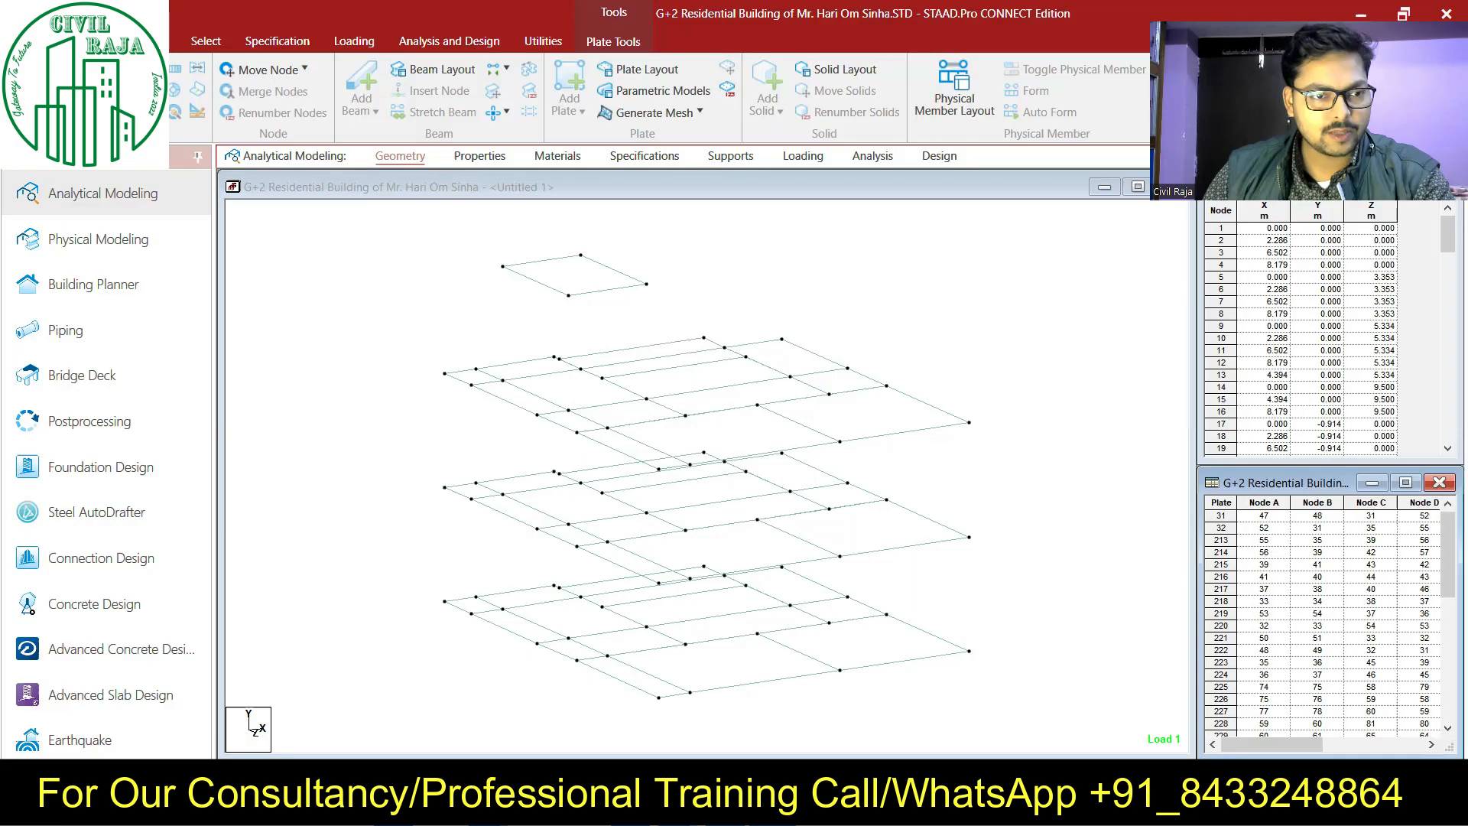
pyautogui.click(174, 41)
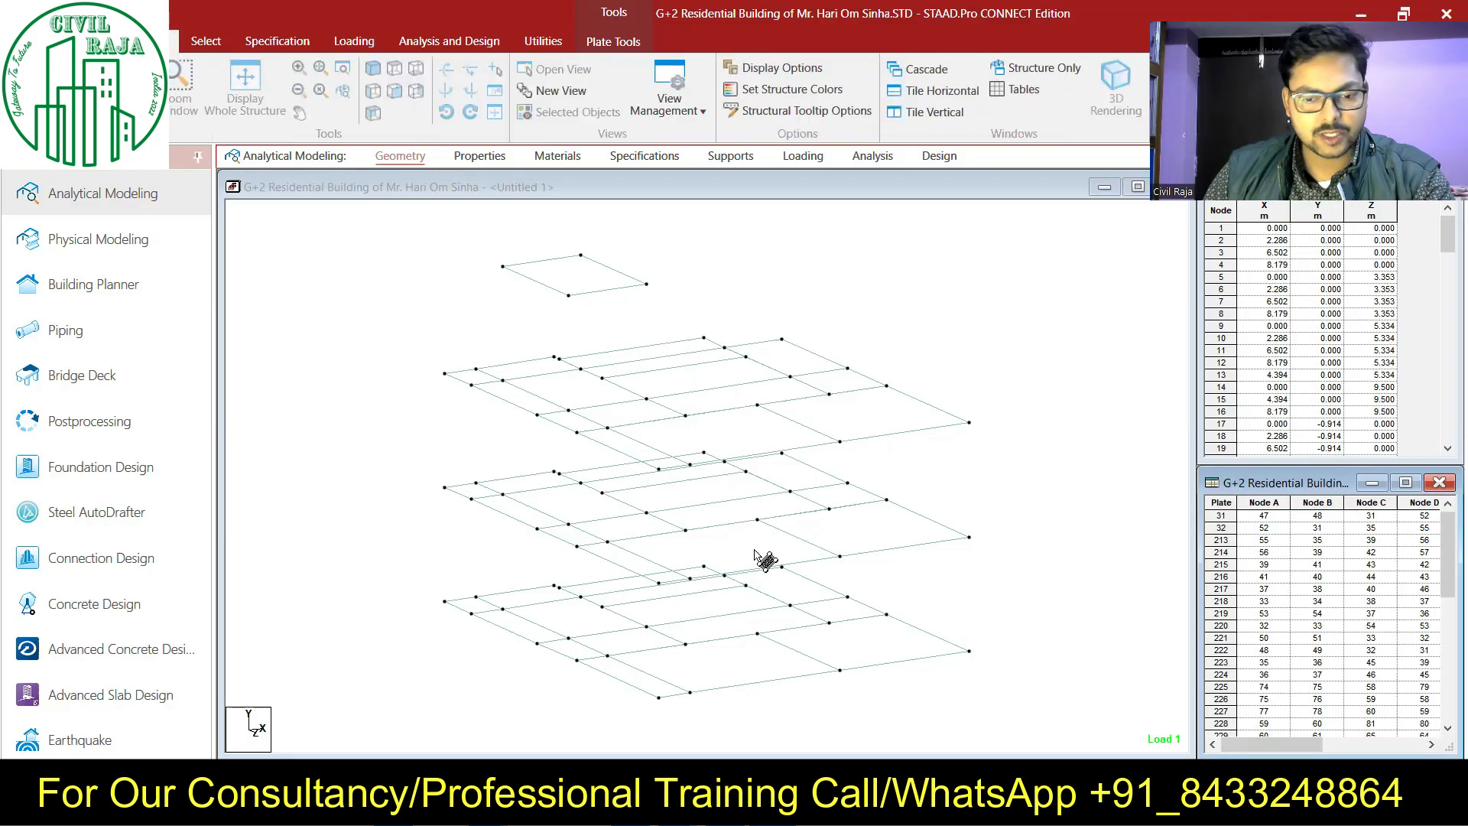
pyautogui.click(405, 294)
pyautogui.click(244, 86)
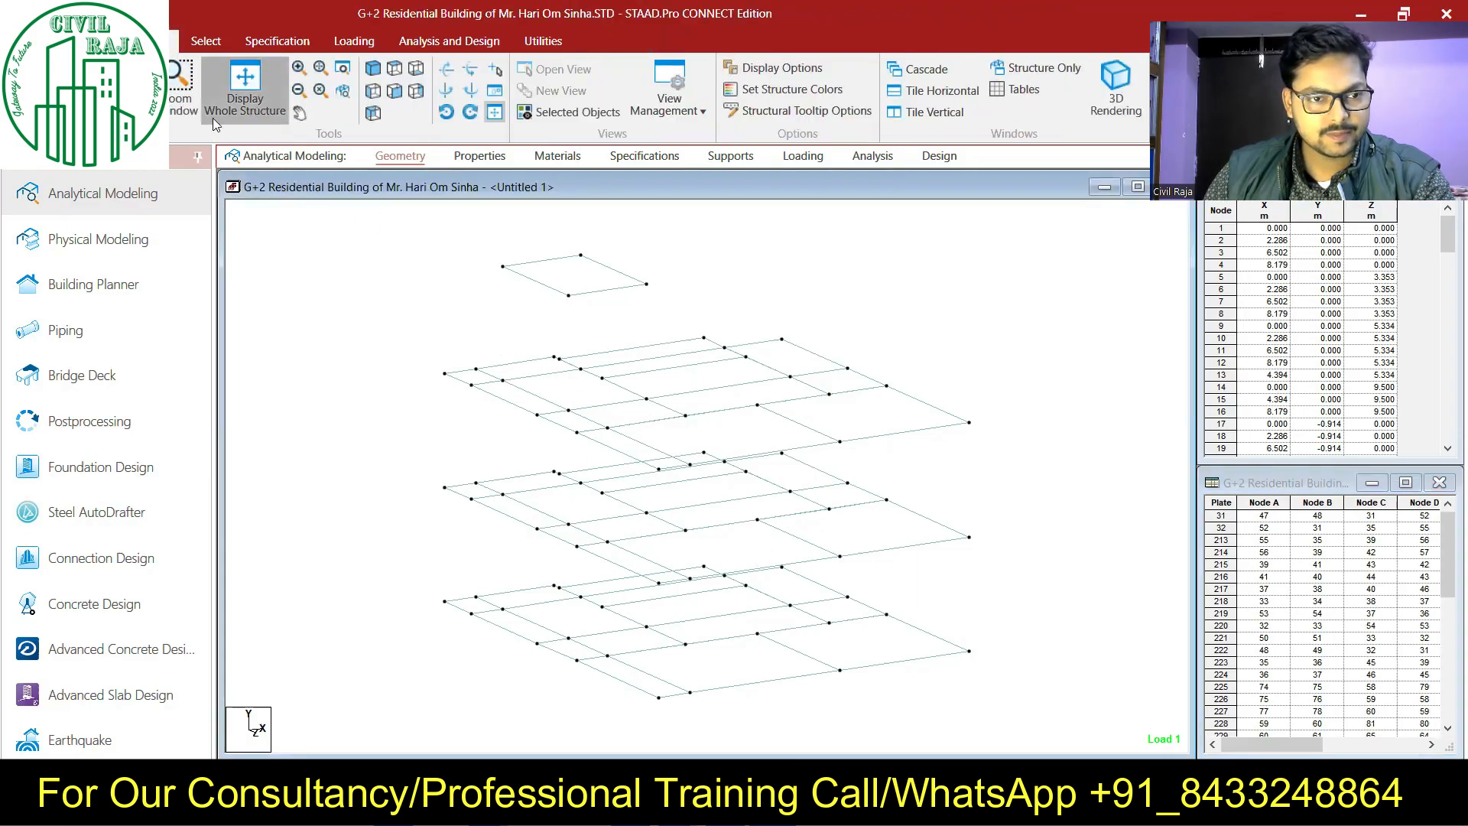
# Step: Select all nodes of the structure and renumber them from 1 in ascending order, sorted by joint number
pyautogui.click(96, 41)
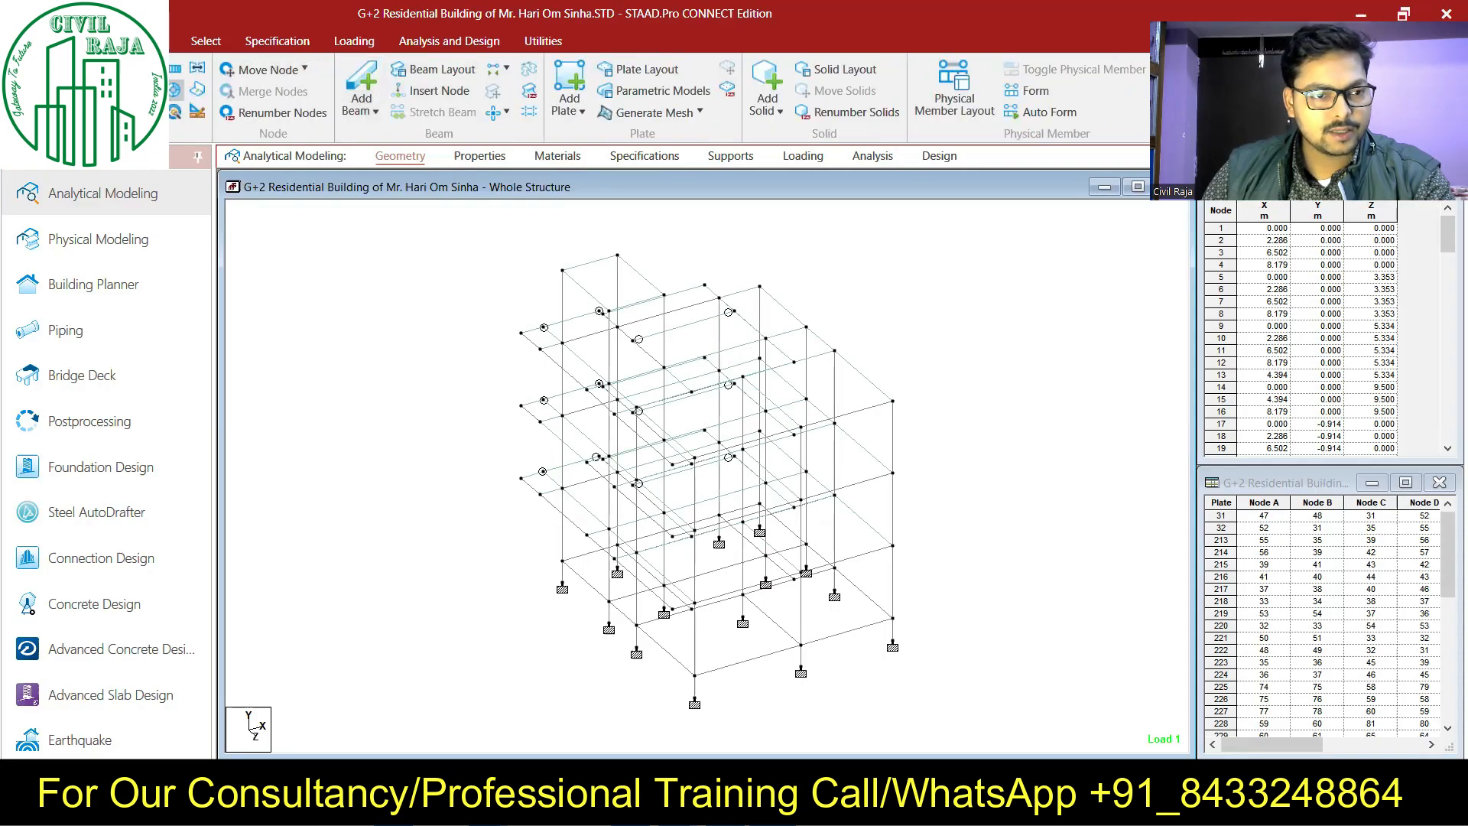
pyautogui.click(204, 42)
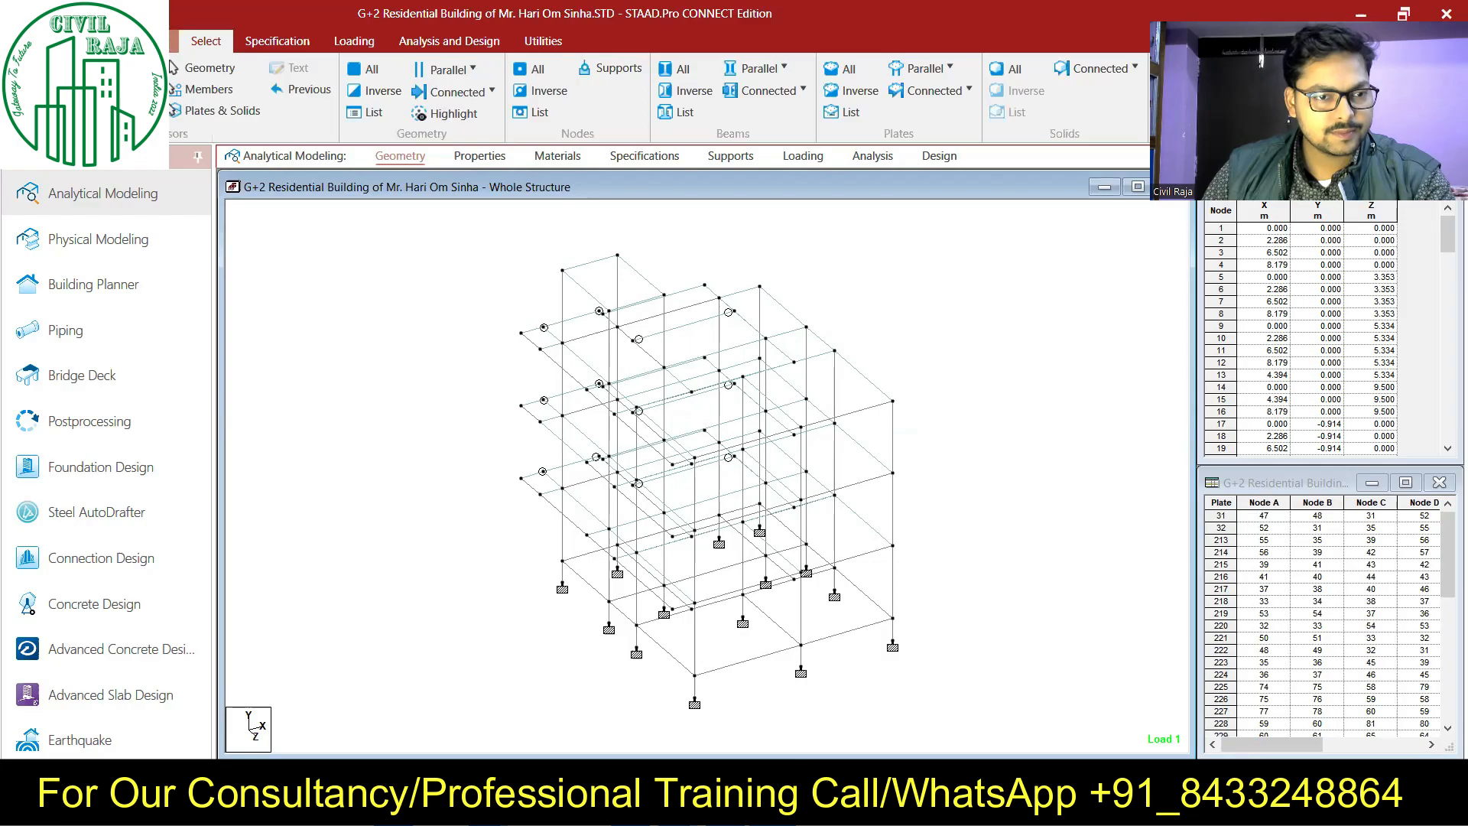
pyautogui.click(146, 41)
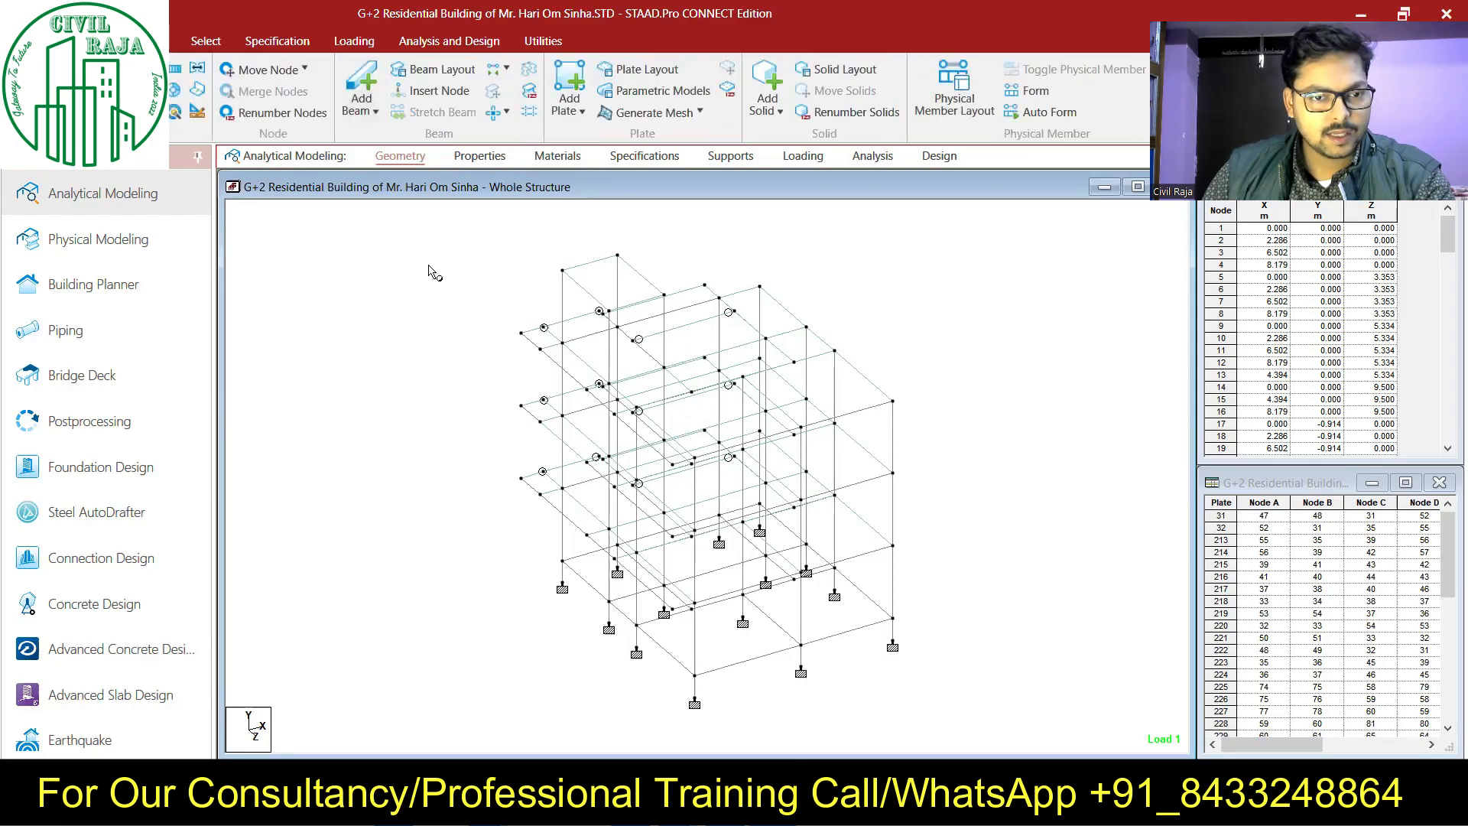
pyautogui.moveTo(392, 224); pyautogui.dragTo(1027, 732)
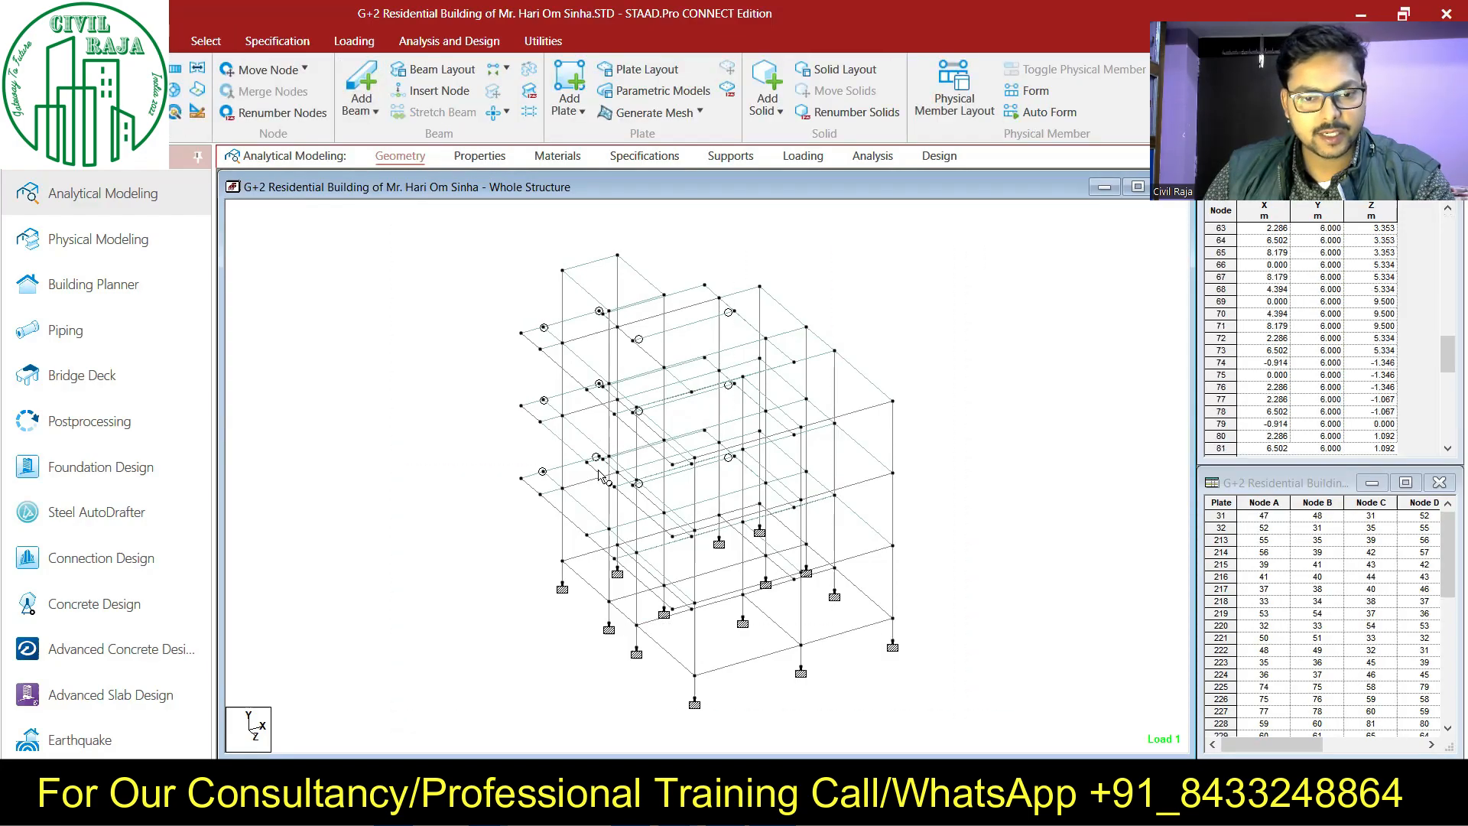
pyautogui.click(312, 113)
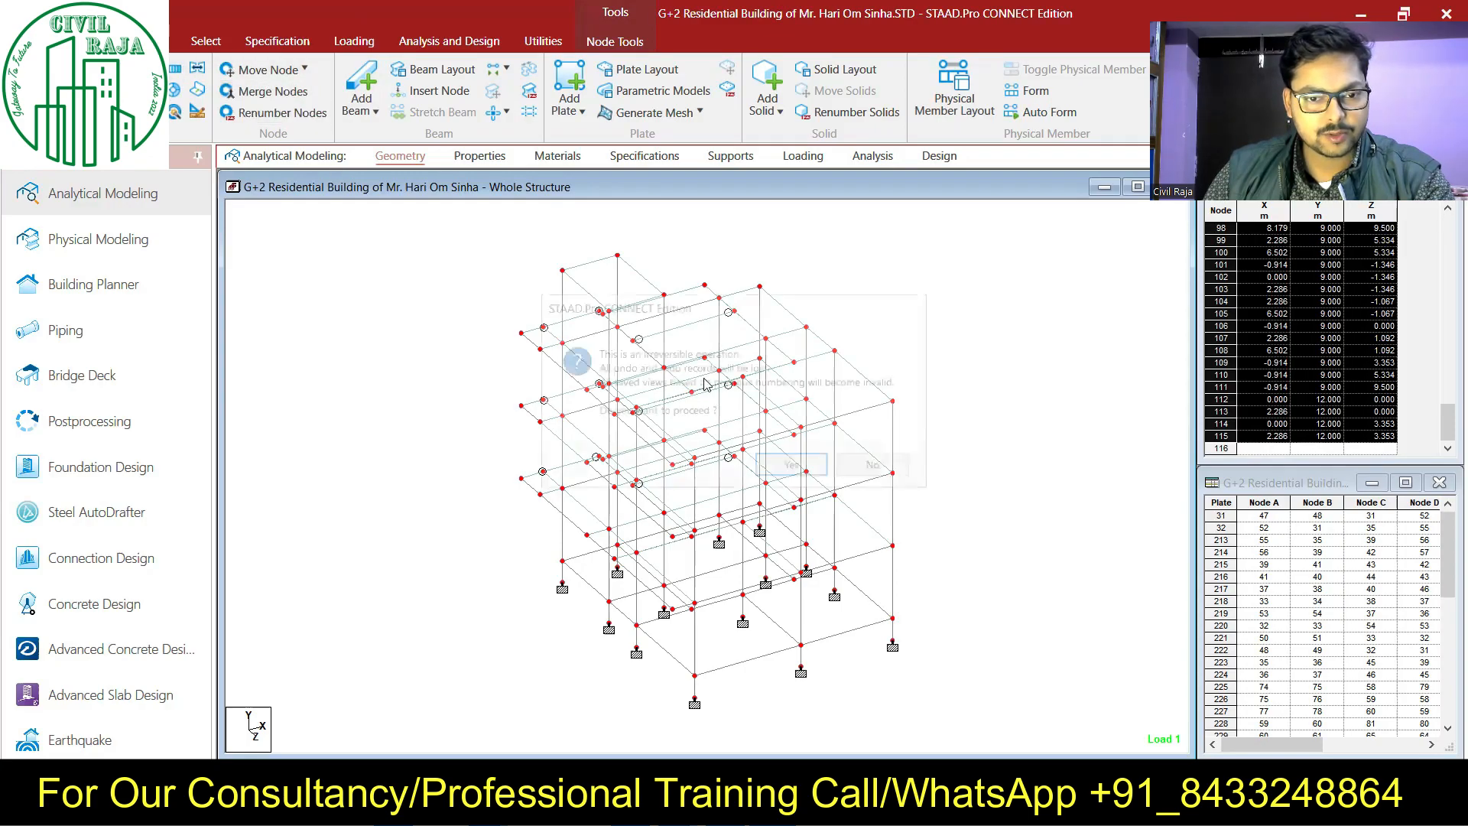
pyautogui.click(791, 468)
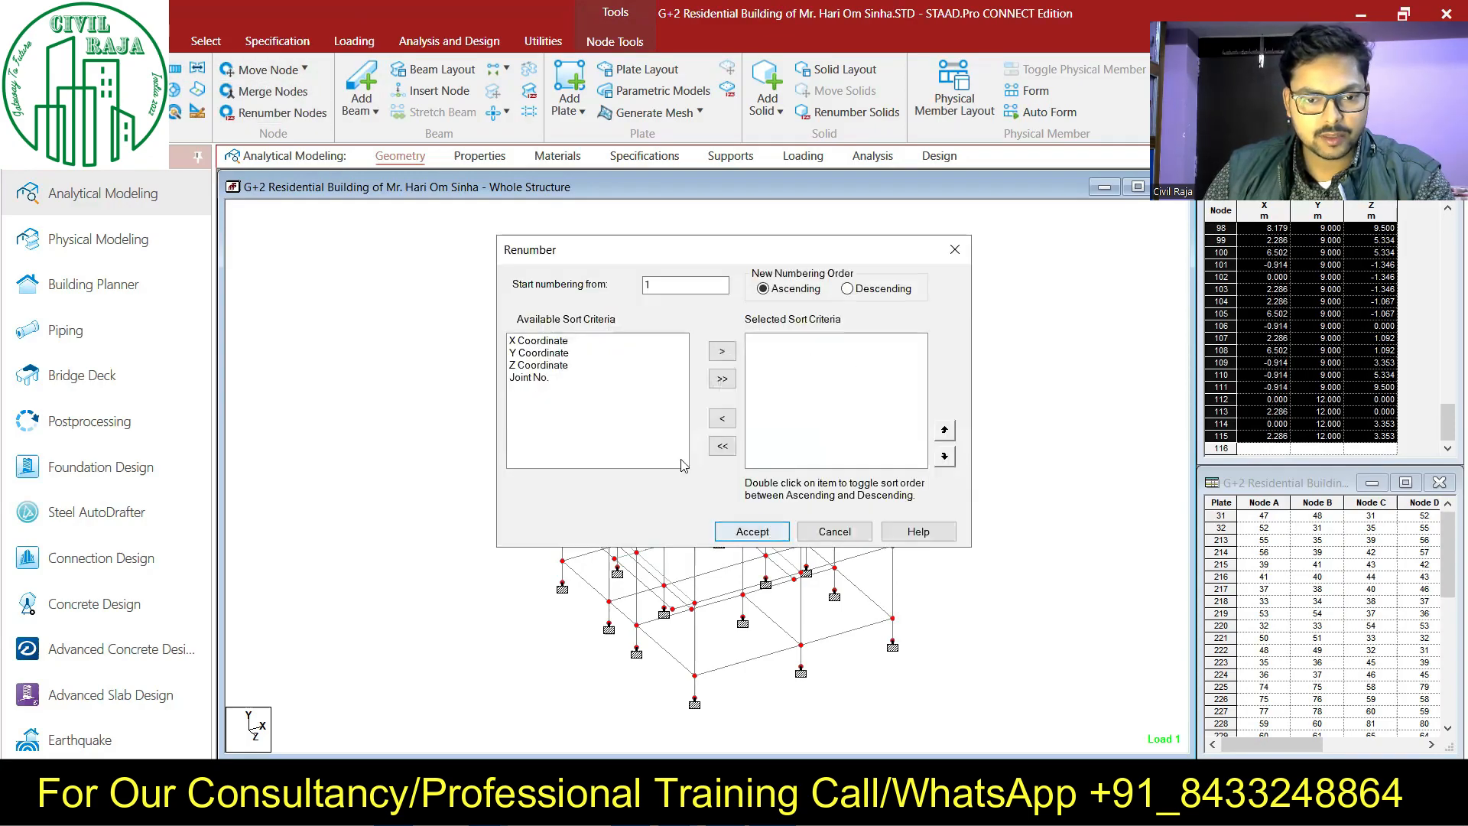
pyautogui.doubleClick(532, 378)
pyautogui.click(750, 537)
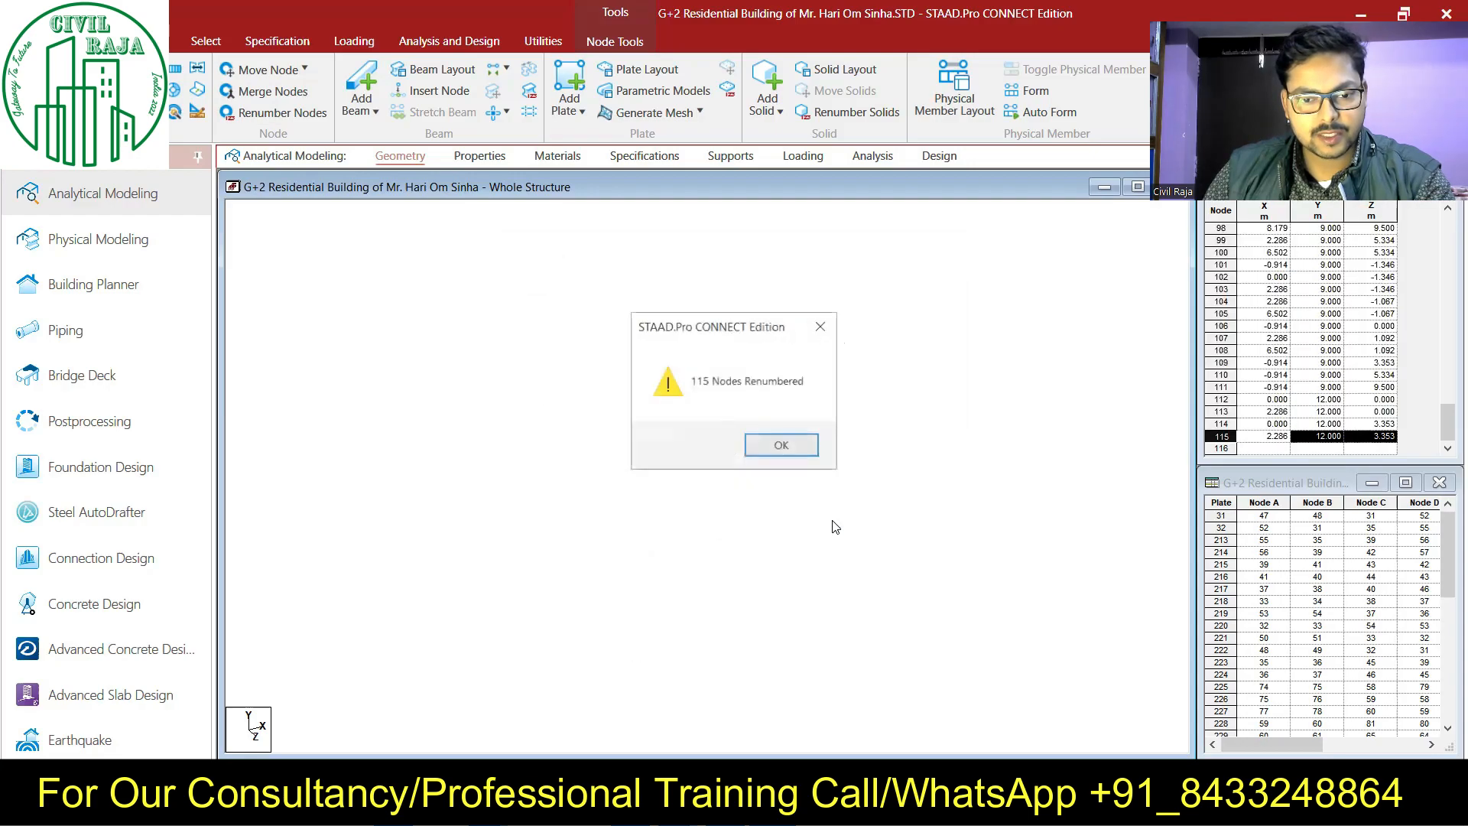
pyautogui.click(781, 447)
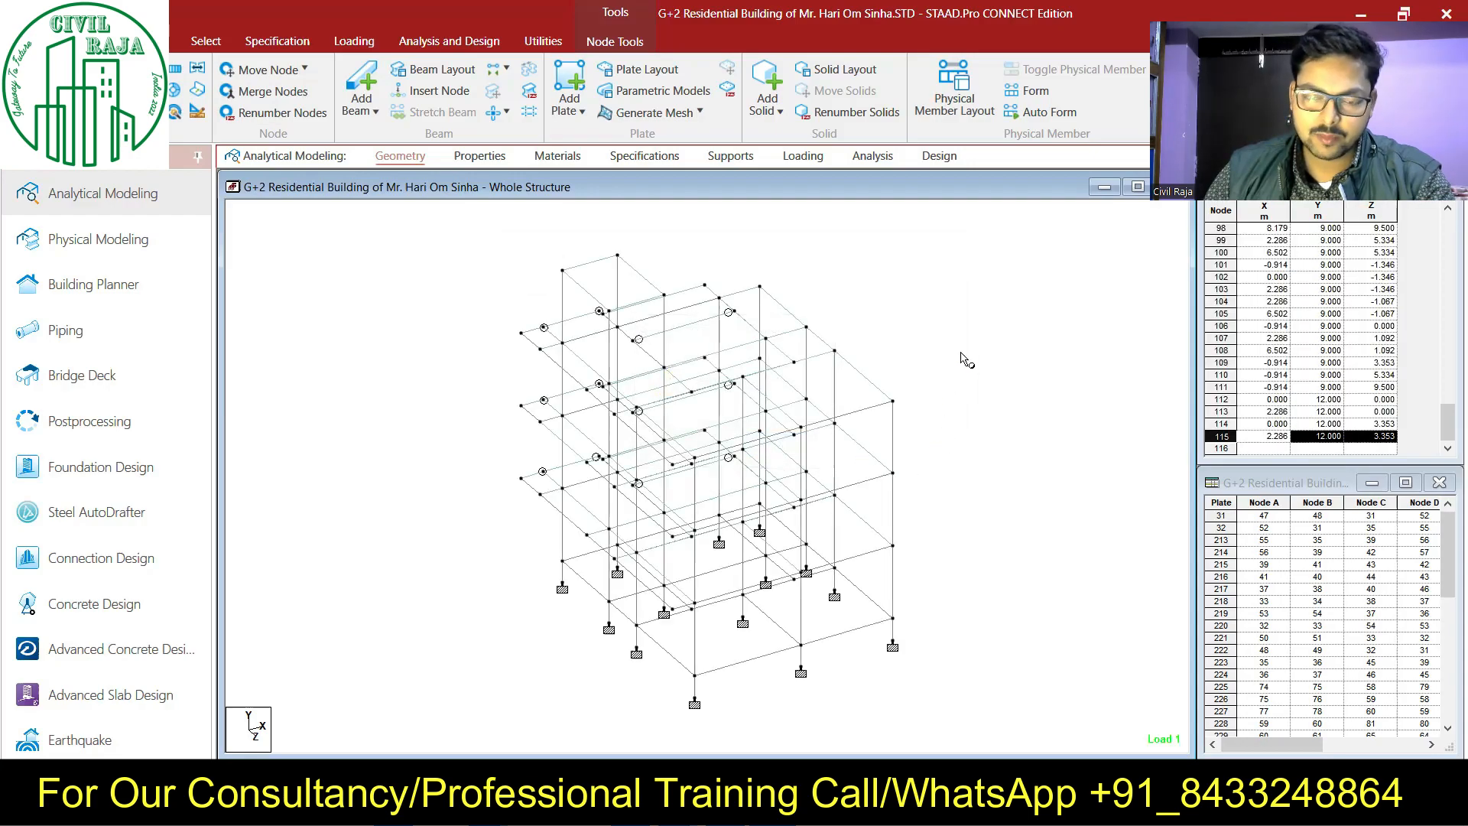